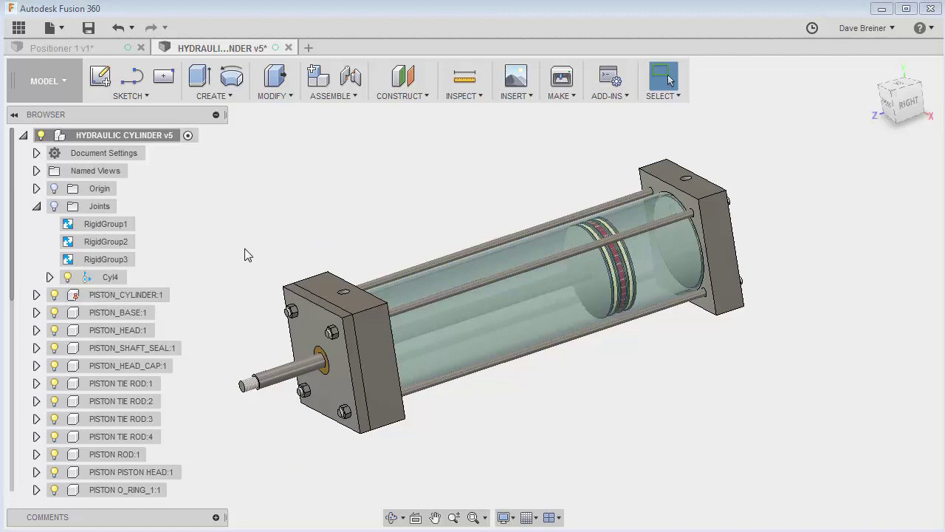
- Slide the piston rod out a short way and hide the PISTON_CYLINDER:1 component to expose the piston
middle_click_drag(258, 249, 276, 232)
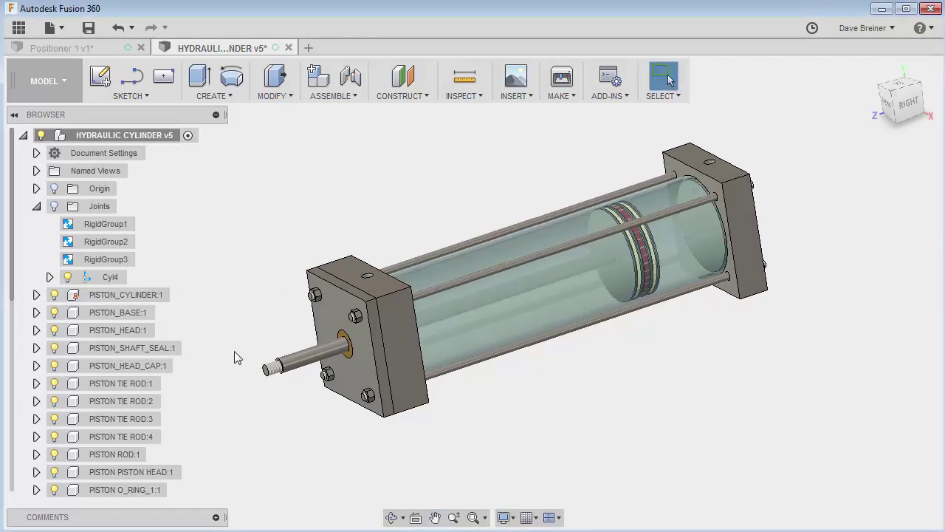
left_click_drag(325, 360, 293, 380)
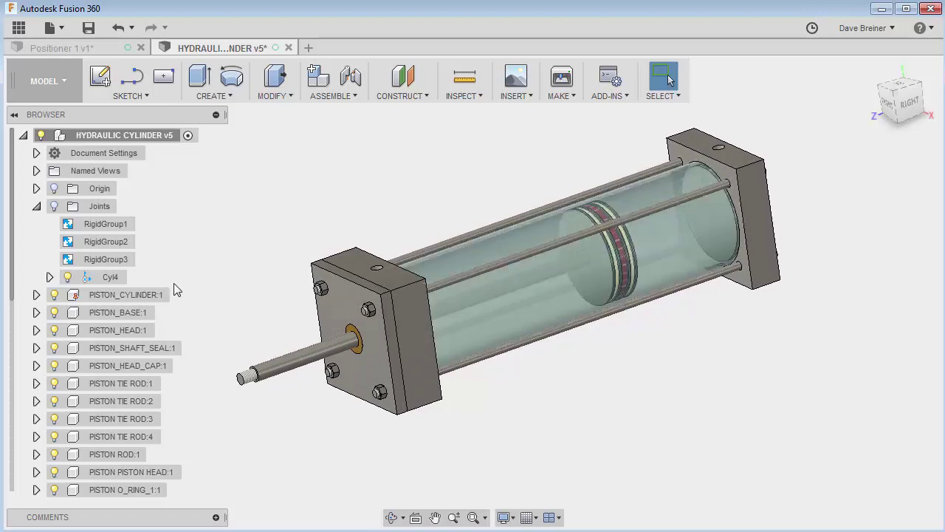
left_click(54, 294)
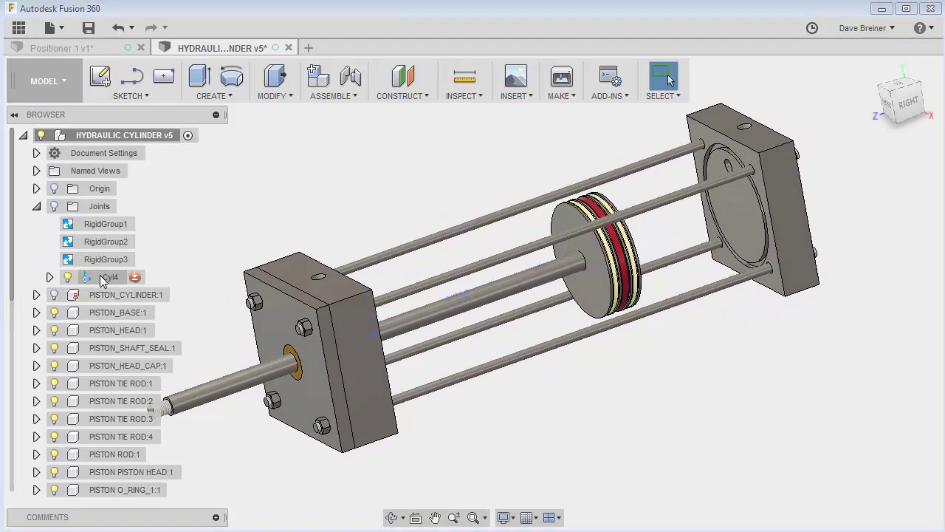
- Highlight the Cyl4 joint in the model and slide the piston rod along it to check its motion
left_click(100, 275)
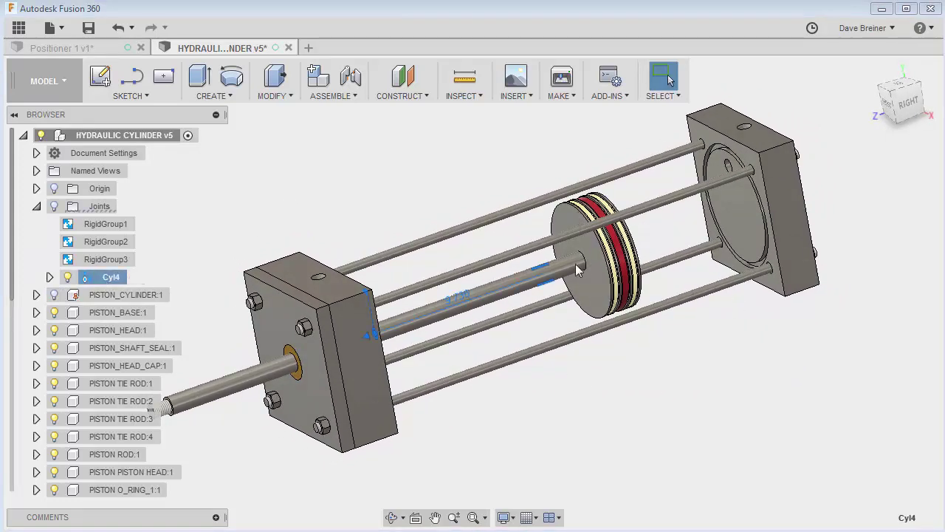
left_click(677, 406)
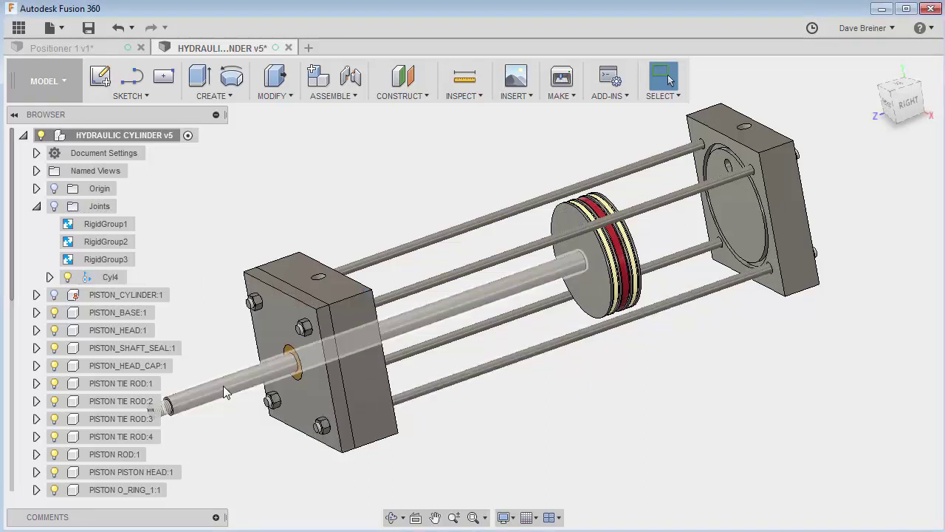
left_click_drag(223, 385, 249, 425)
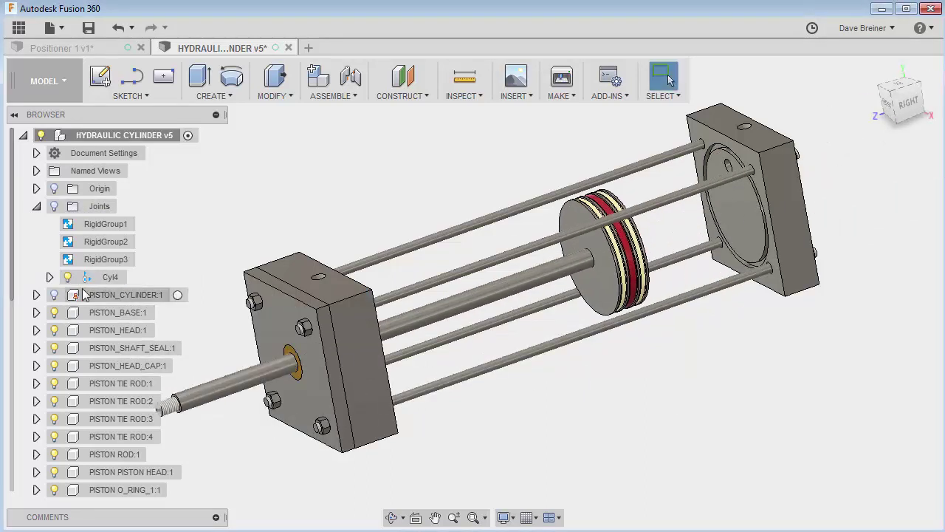
- Examine the Cyl4 joint's Distance and Angle degrees of freedom and the options available for Distance, moving the piston rod slightly
left_click(49, 278)
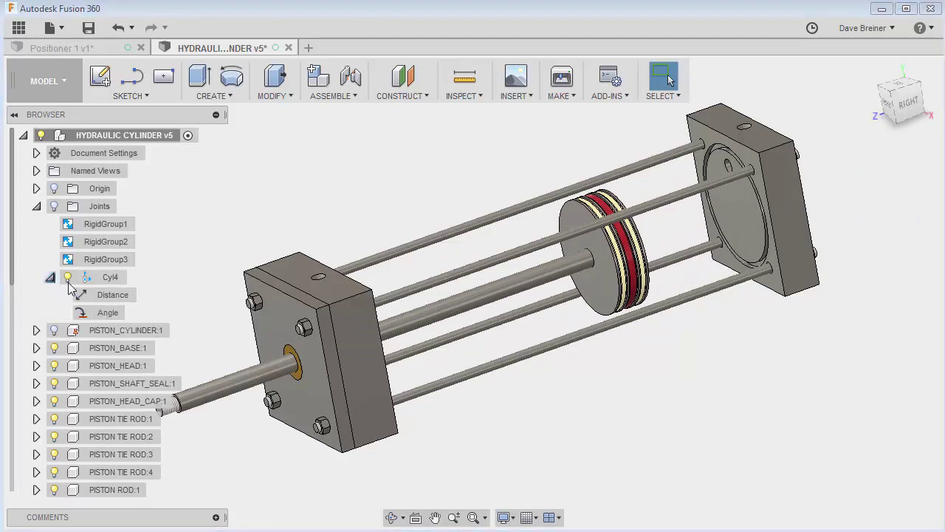
mouse_move(109, 314)
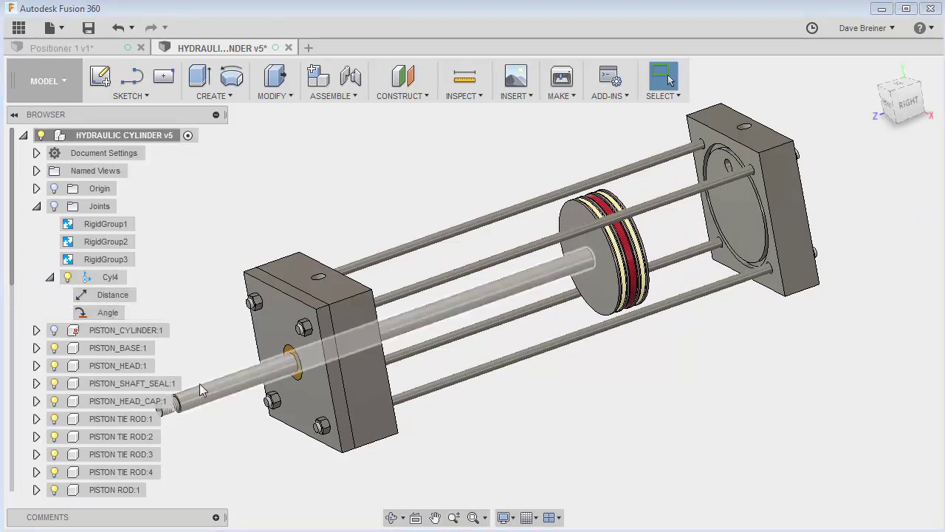
mouse_move(106, 283)
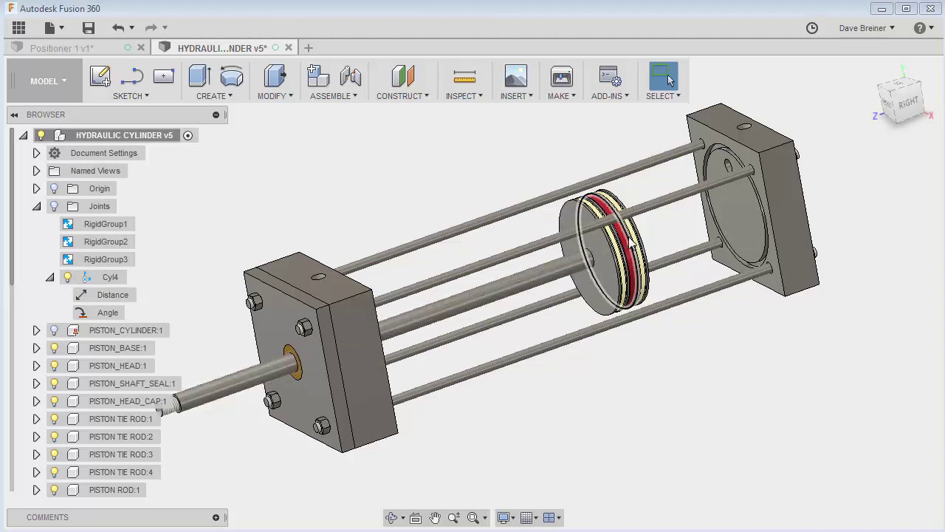
mouse_move(264, 375)
left_mouse_down()
mouse_move(413, 319)
mouse_move(122, 406)
mouse_move(252, 364)
left_mouse_up()
mouse_move(147, 296)
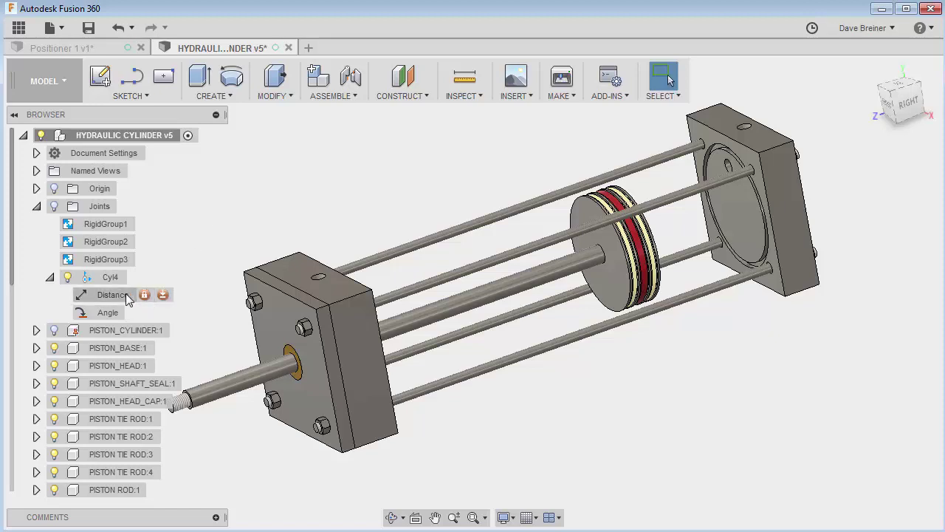
right_click(127, 296)
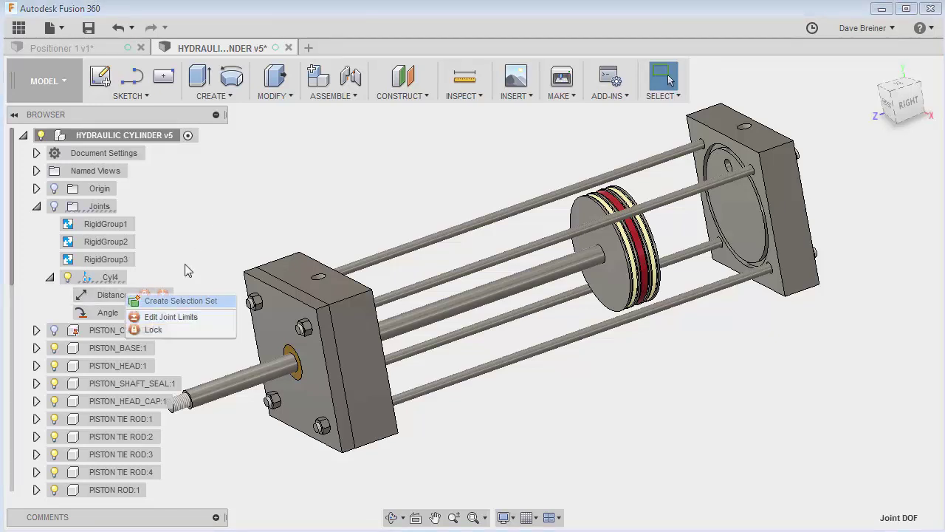
left_click(225, 217)
mouse_move(131, 295)
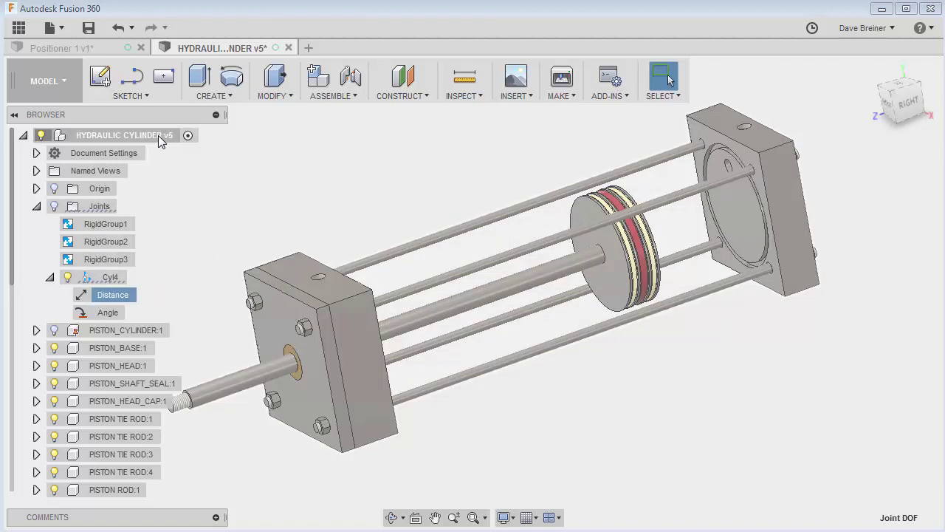
- Collapse the Cyl4 joint and turn on design history capture for the hydraulic cylinder assembly
left_click(205, 230)
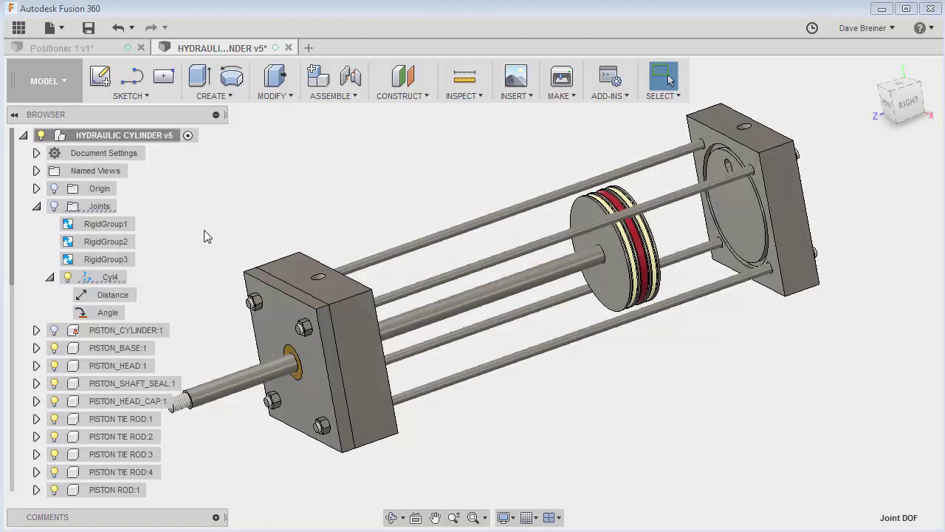
left_click(49, 278)
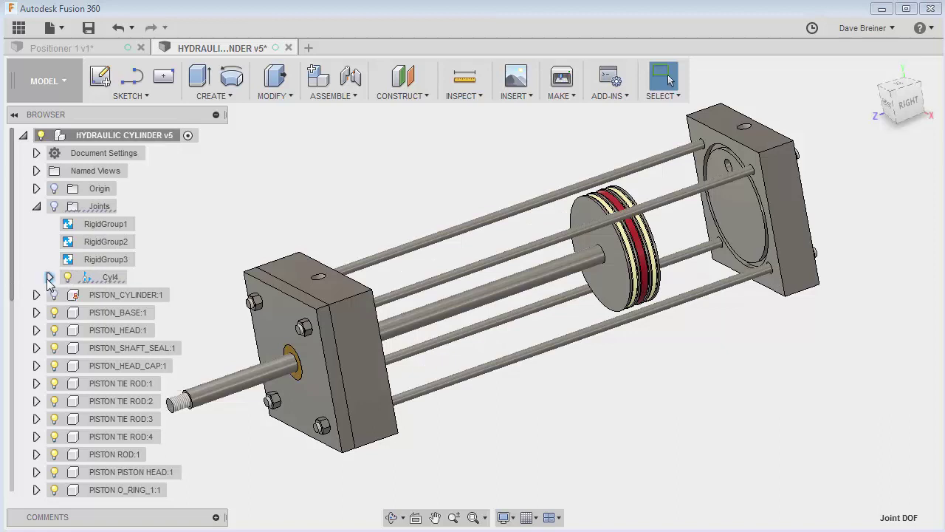
right_click(141, 134)
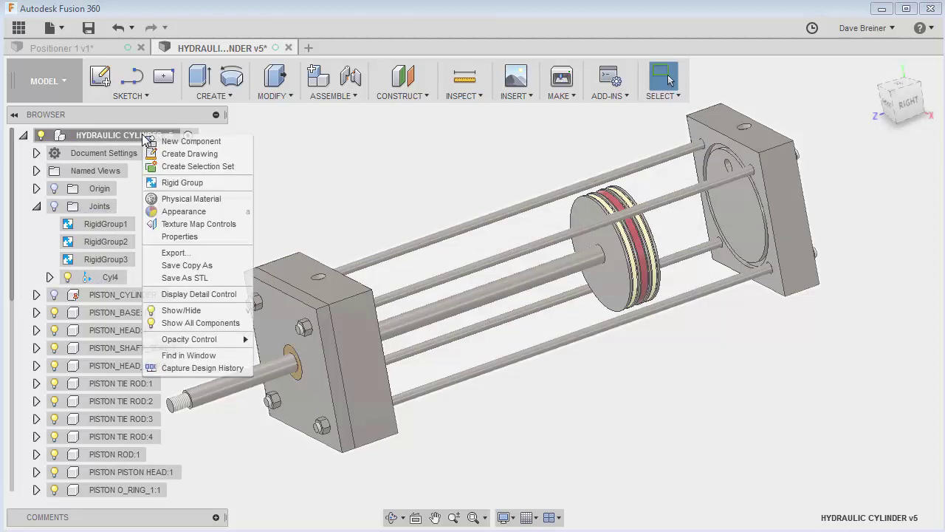
left_click(199, 368)
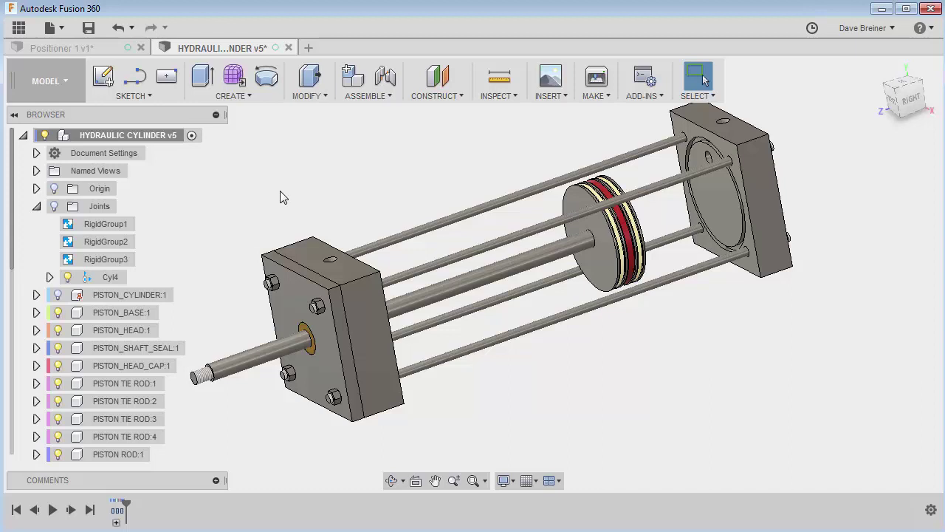
- Enable a minimum limit of 0.00 in for the slide distance of the Cyl4 joint
left_click(51, 277)
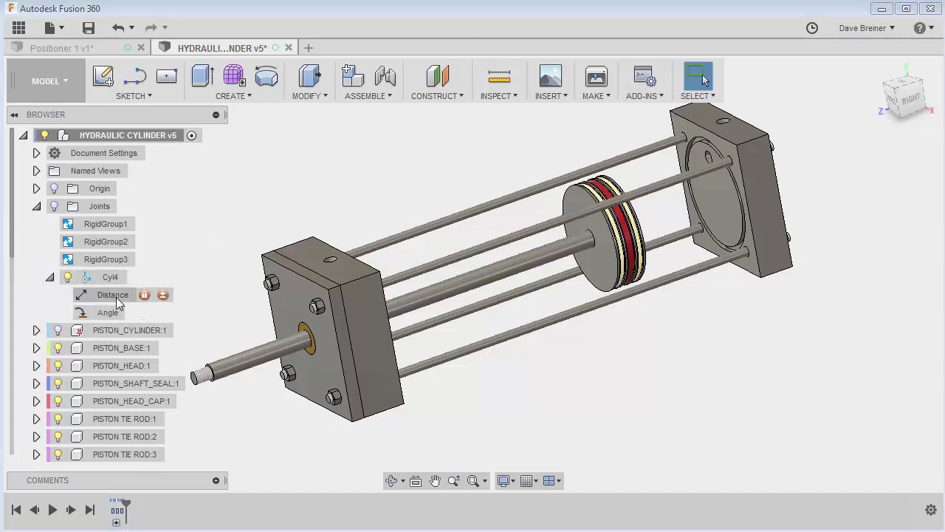
left_click(163, 295)
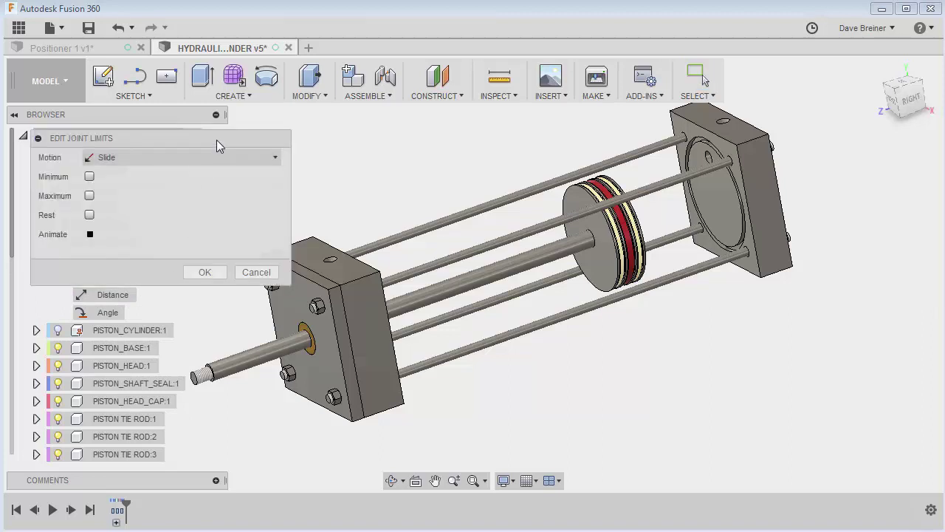
left_click_drag(217, 139, 358, 110)
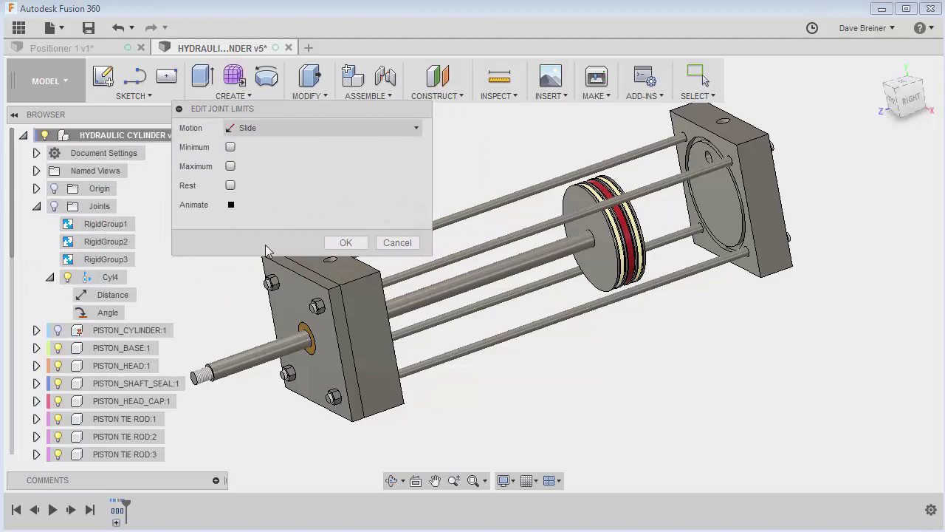
middle_click_drag(439, 375, 545, 303, "shift")
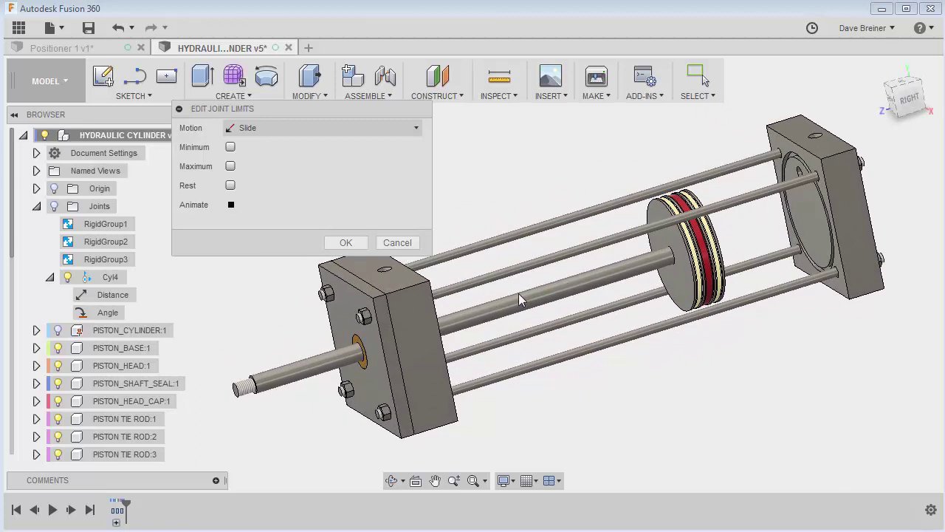
left_click(57, 331)
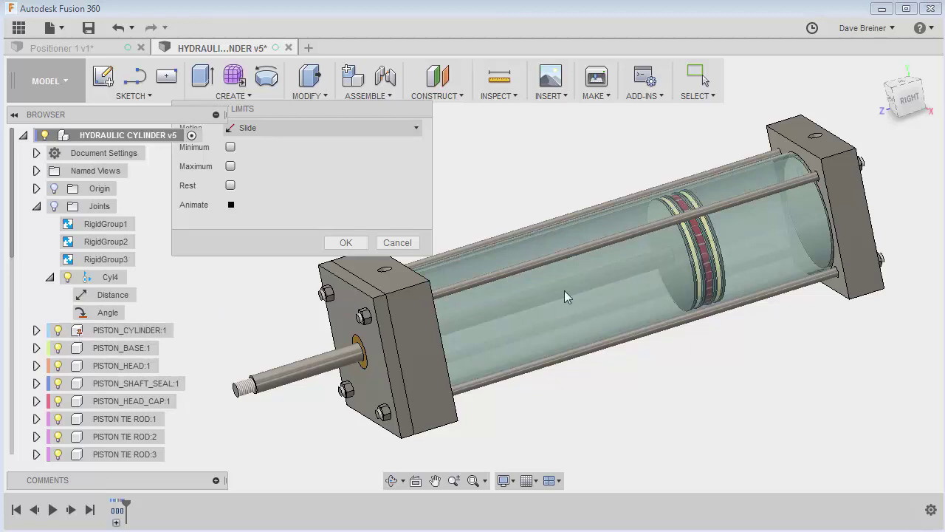
left_click(58, 330)
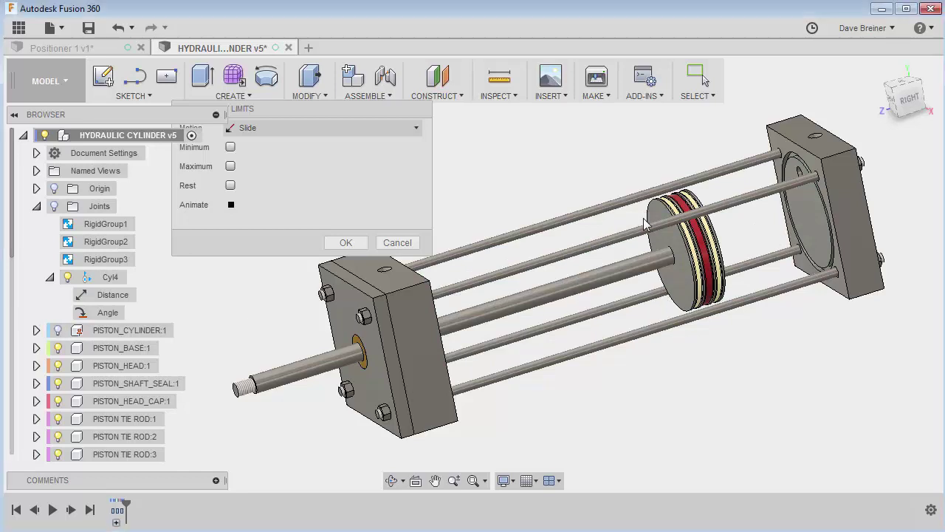
left_click_drag(352, 109, 327, 110)
left_click(210, 148)
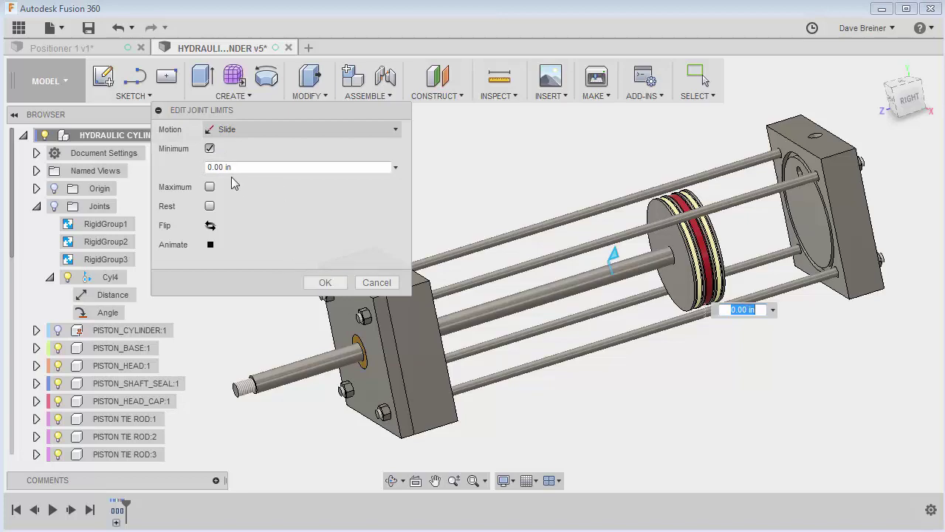
left_click(325, 282)
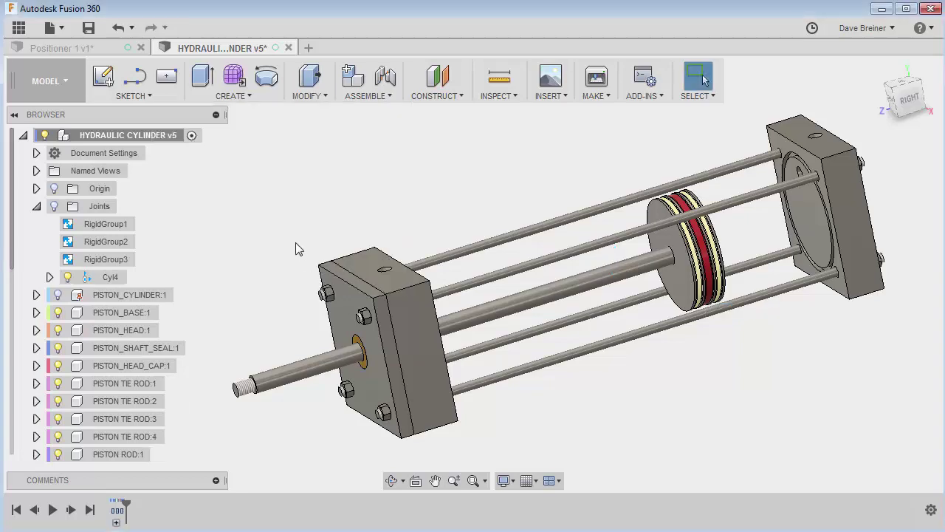
- Slide the piston to its minimum limit and measure from the rod-end circular edge to the inner face of the piston base
left_click_drag(267, 371, 540, 297)
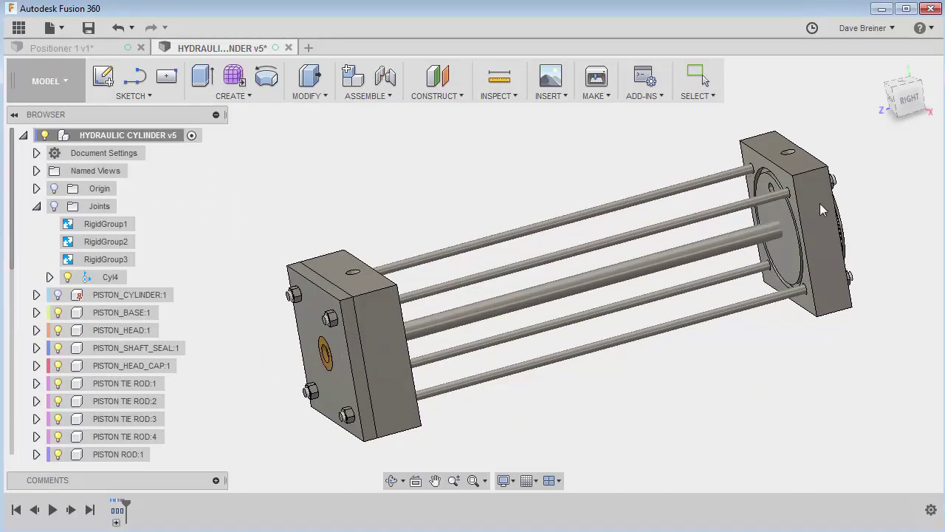
left_click_drag(820, 204, 848, 199)
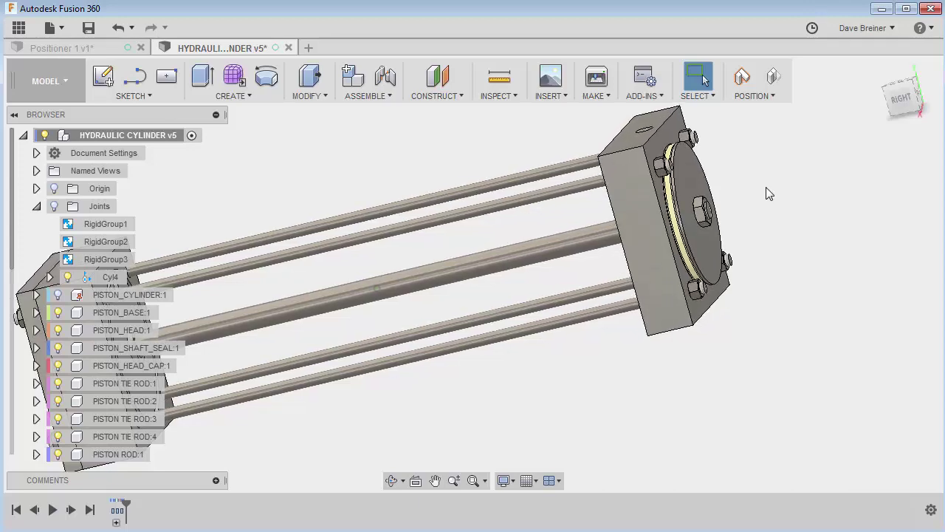
key("i")
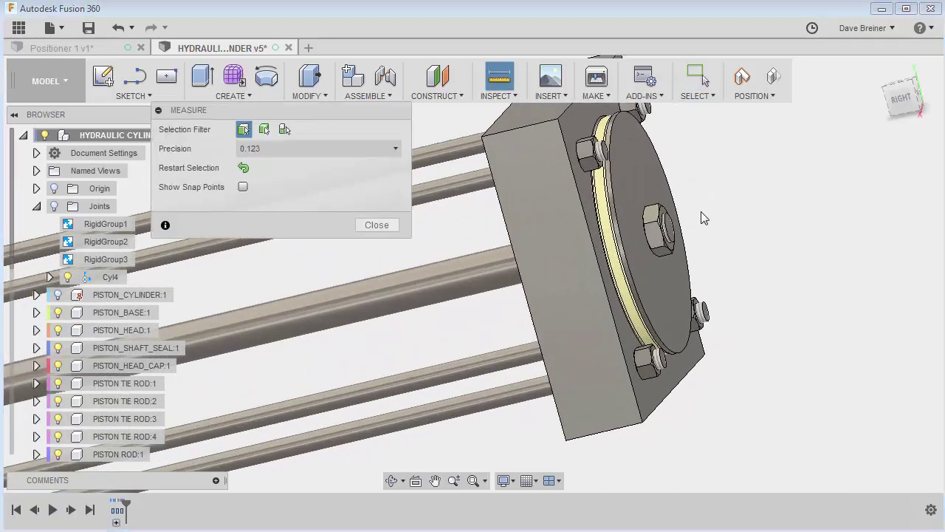
left_click(674, 235)
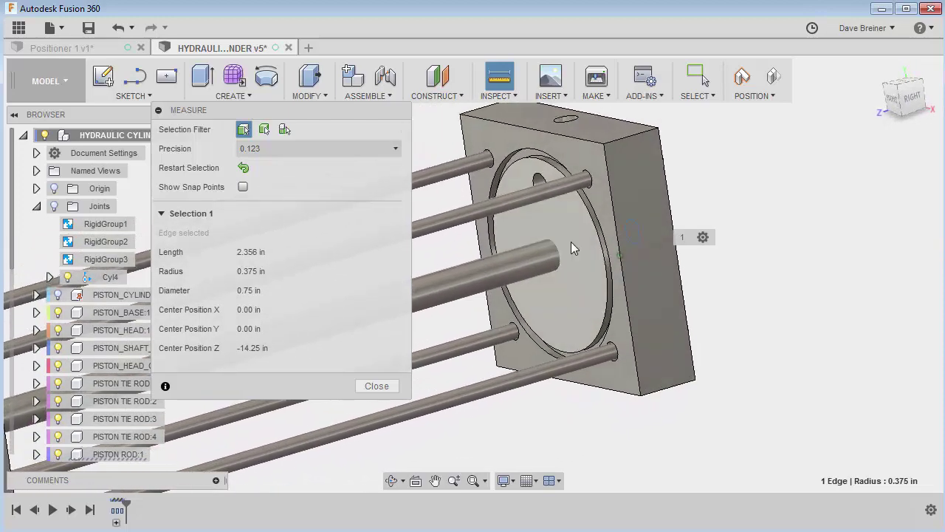
left_click(569, 248)
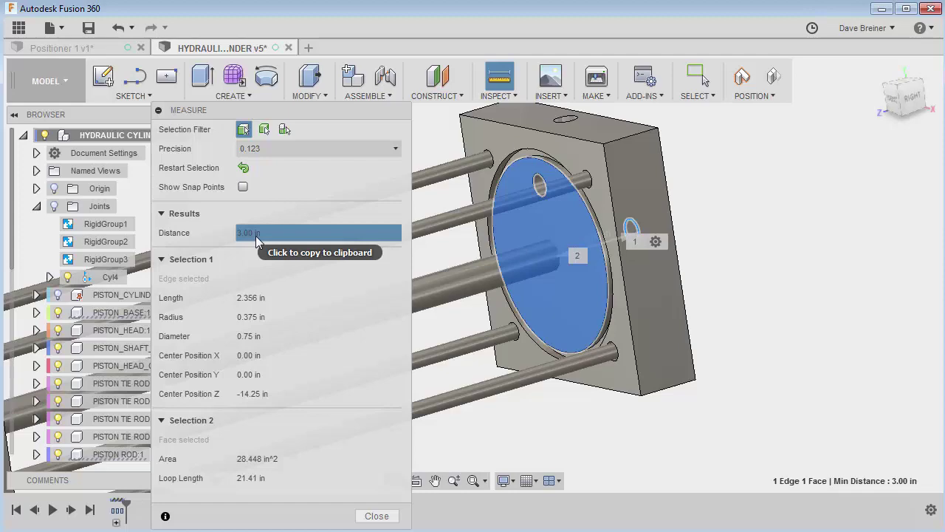
left_click(364, 515)
- Set the minimum slide distance limit of the Cyl4 joint to 3 in
key("F6")
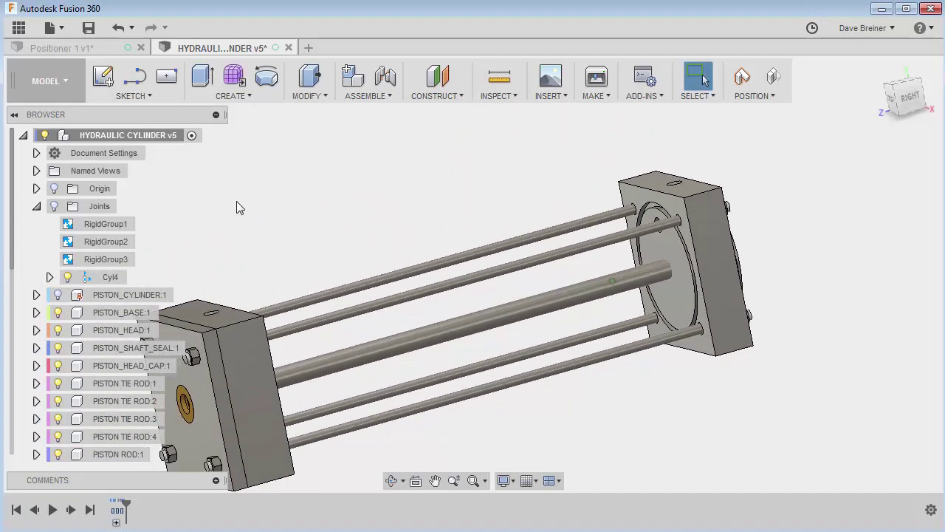
left_click(50, 277)
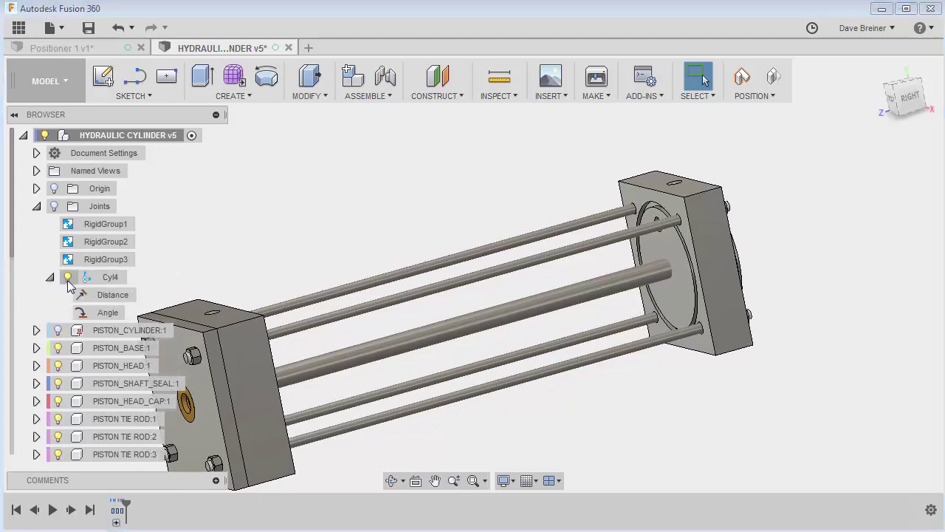
left_click(162, 296)
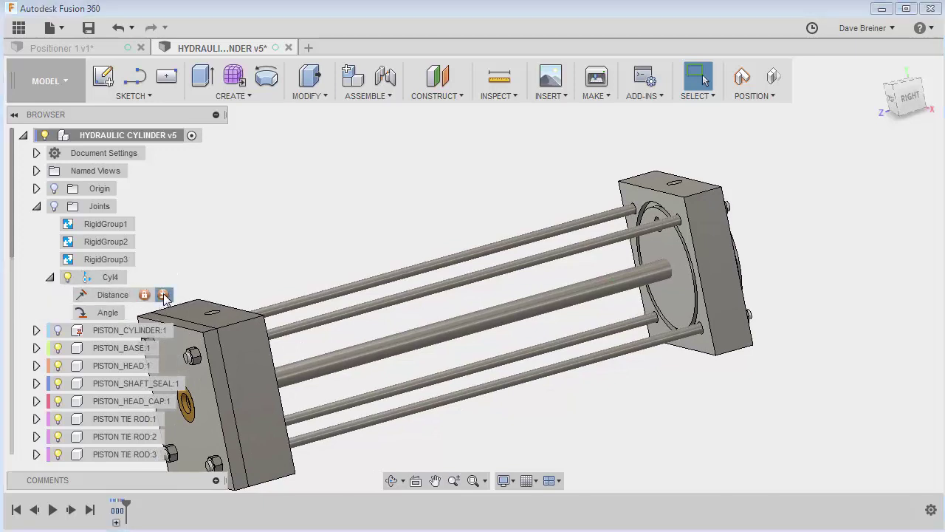
left_click(238, 167)
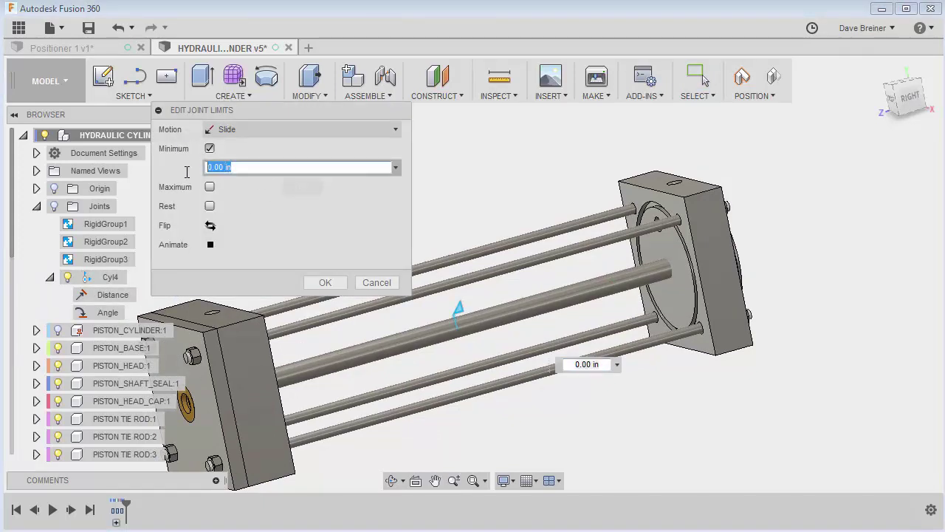
type("3")
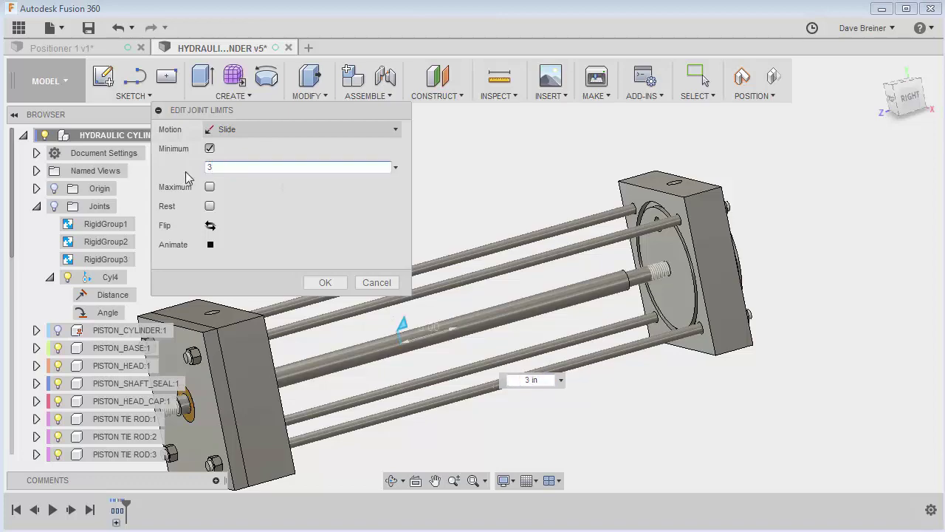
left_click(325, 282)
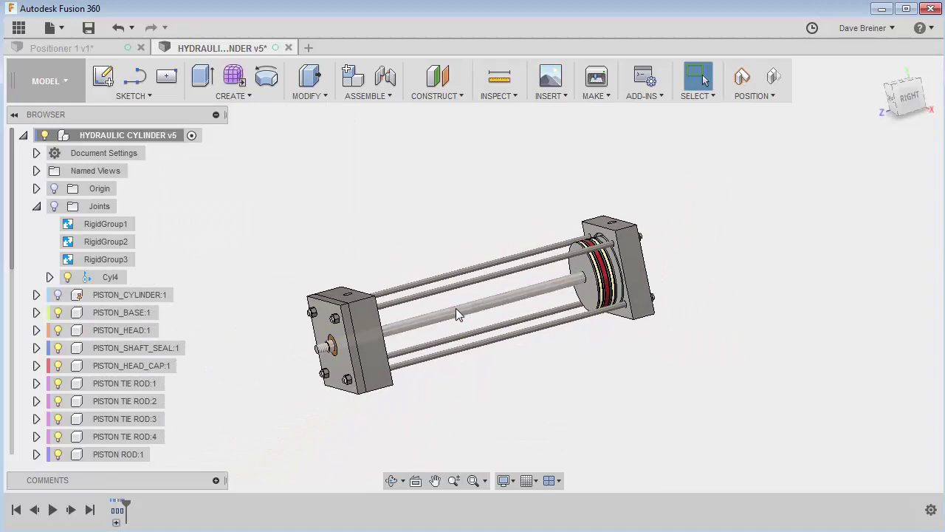
- Measure the distance from the piston's rod-side face to the ring-shaped face around the rod on the inner side of the piston head
left_click_drag(456, 308, 830, 192)
scroll(830, 192, "up", 10)
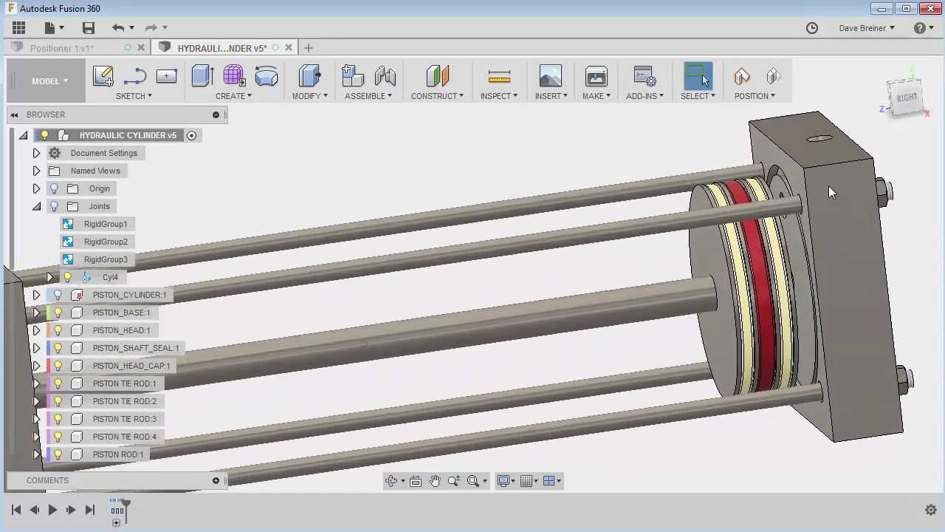
scroll(830, 192, "down", 10)
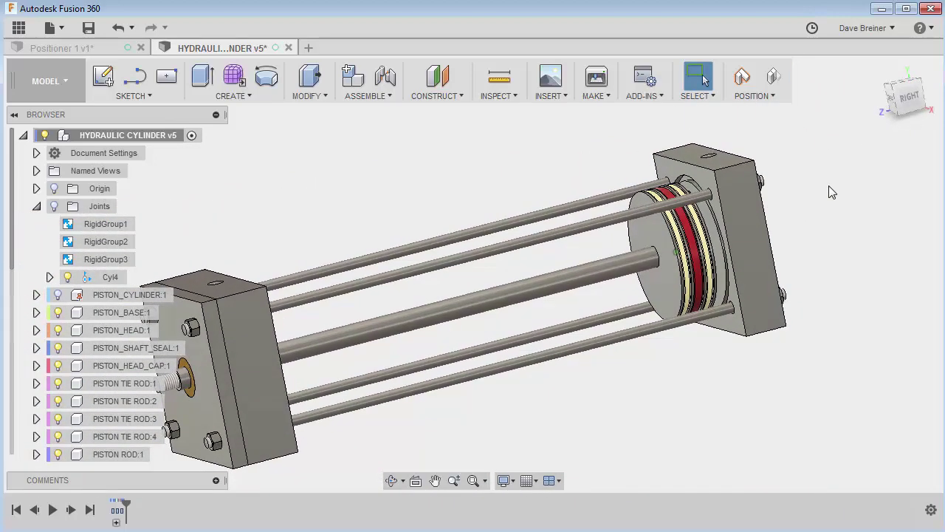
key("i")
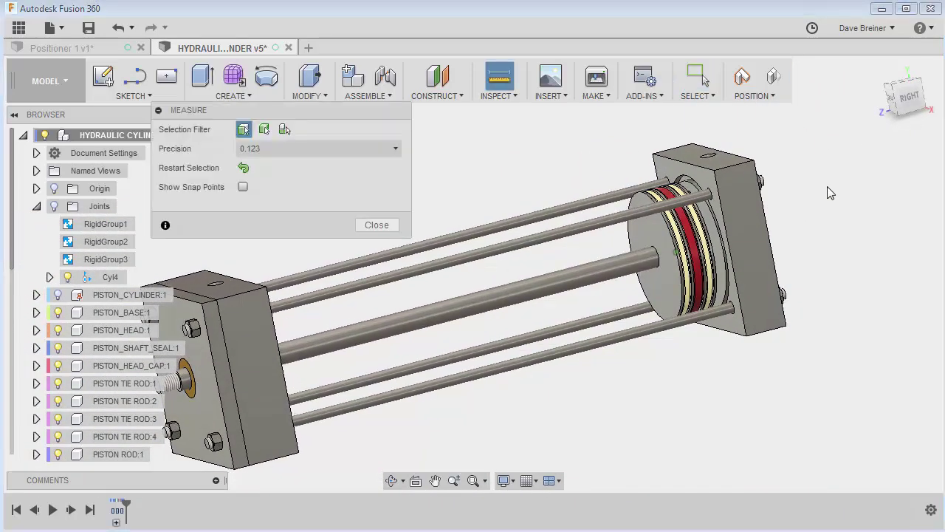
left_click(672, 255)
scroll(537, 313, "up", 10)
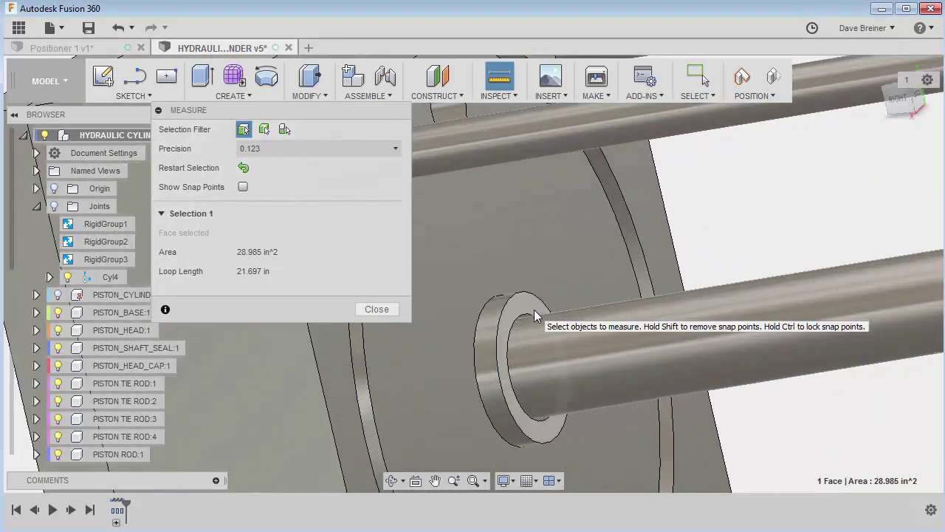
left_click(534, 310)
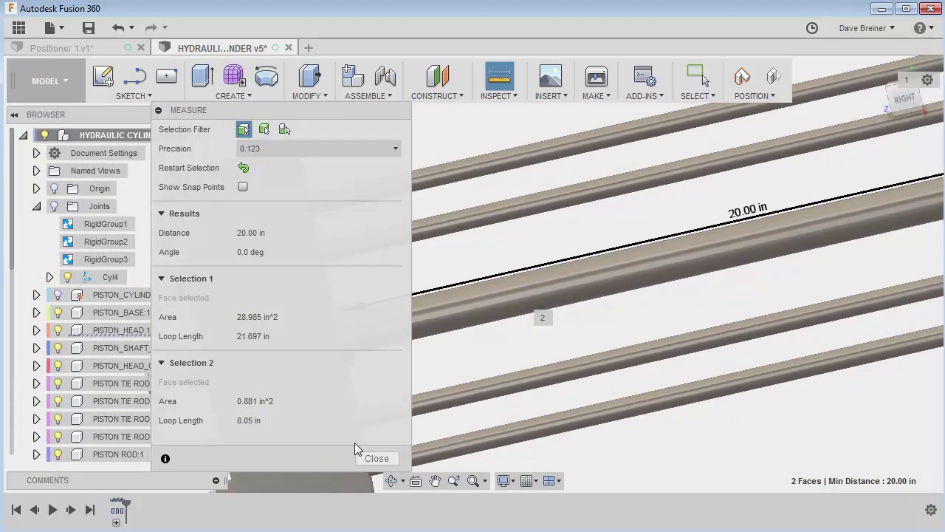
left_click(375, 458)
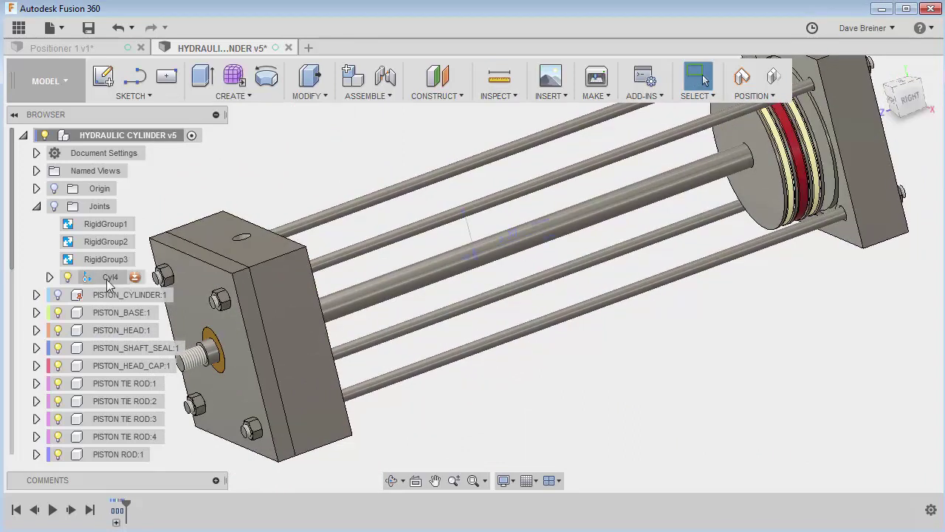
- Enable a maximum limit of 23 in for the slide distance of the Cyl4 joint
left_click(50, 277)
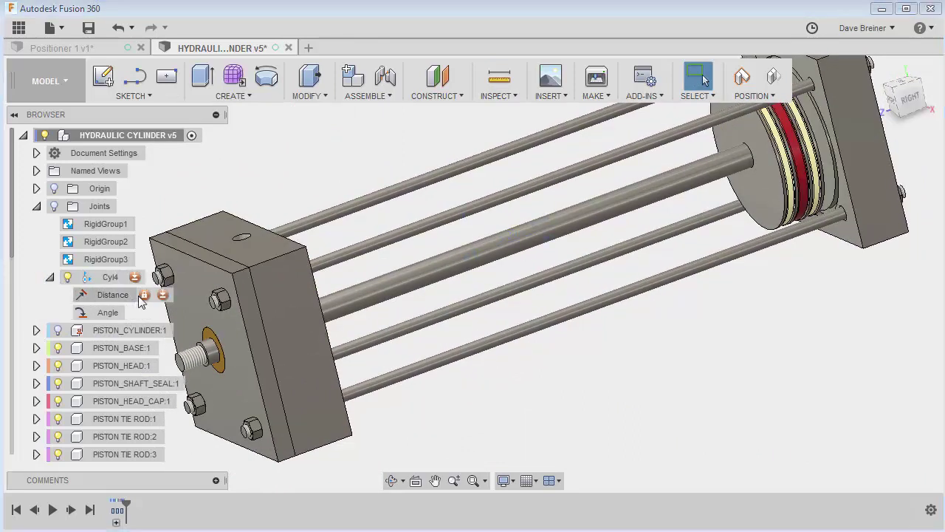
left_click(162, 295)
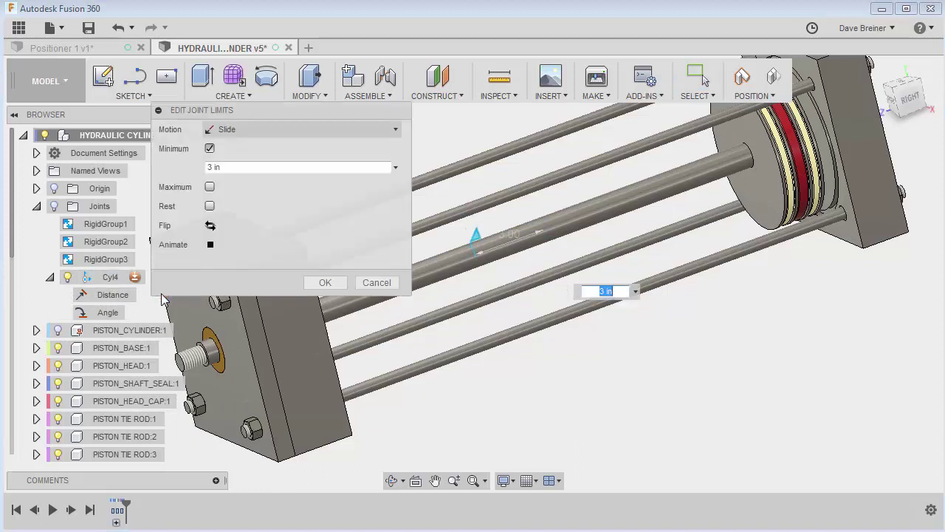
left_click(210, 188)
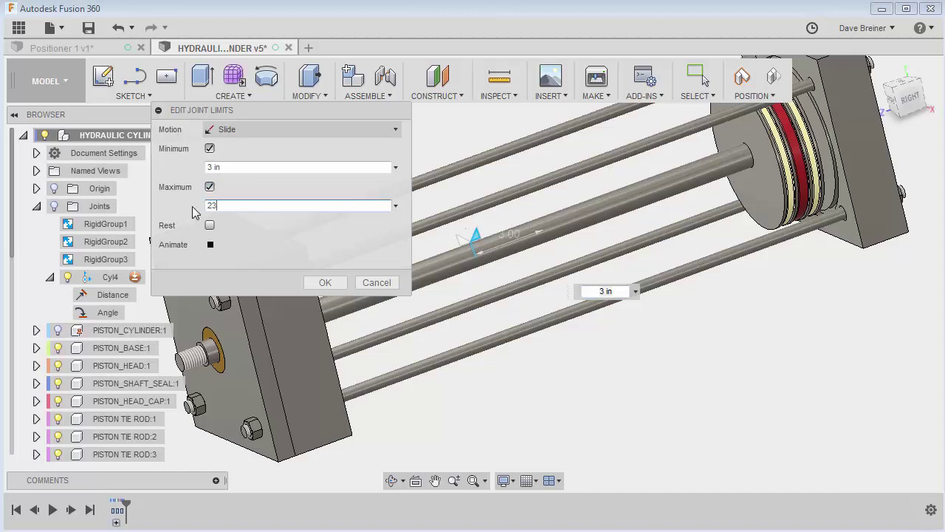
key("Tab")
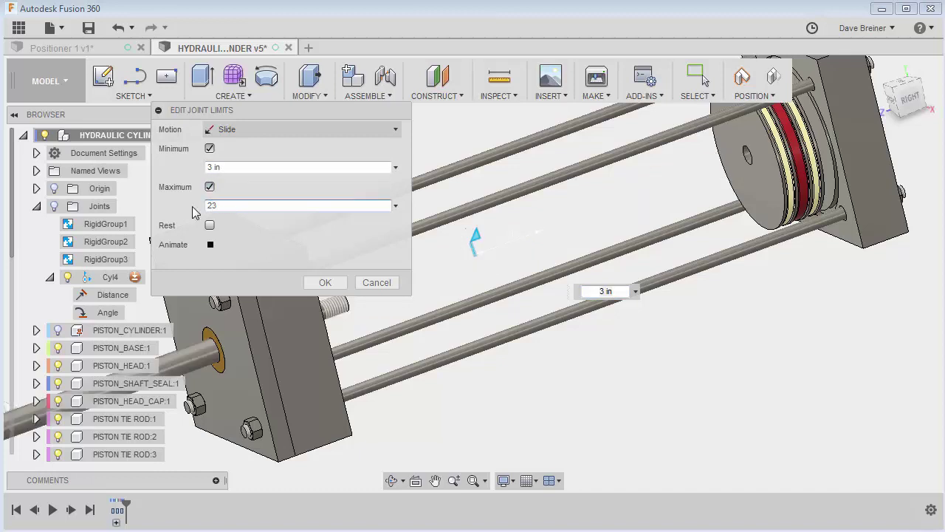
left_click(324, 284)
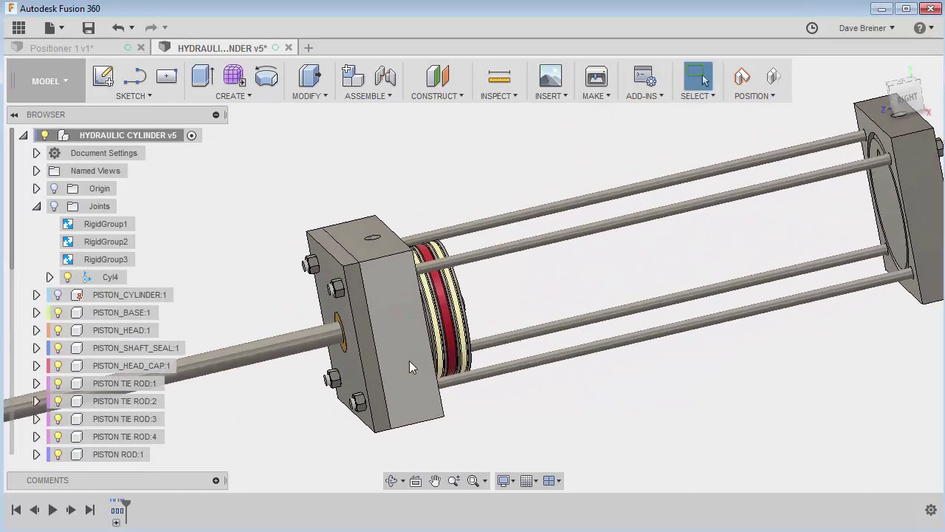
- Slide the piston rod back into the cylinder, and preview the Cyl4 slide travel by animating its joint limits
scroll(409, 361, "down", 10)
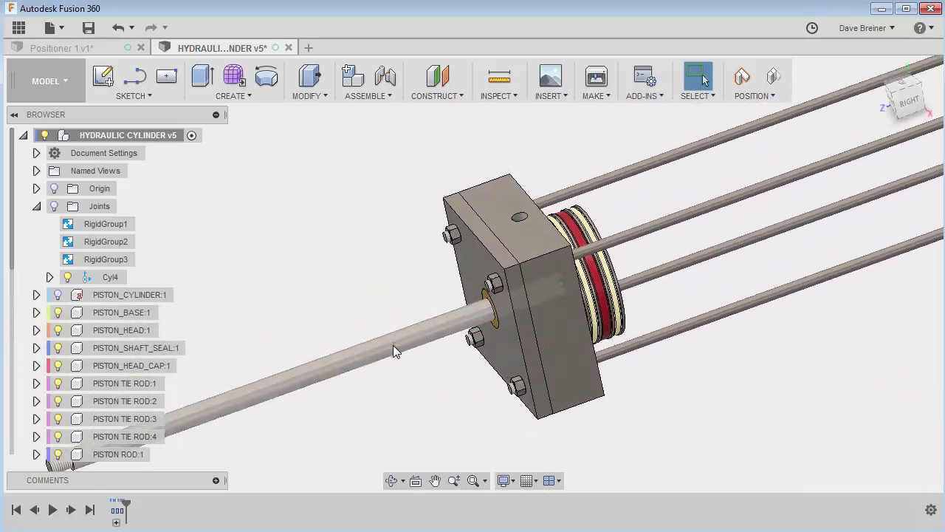
left_click_drag(388, 335, 608, 251)
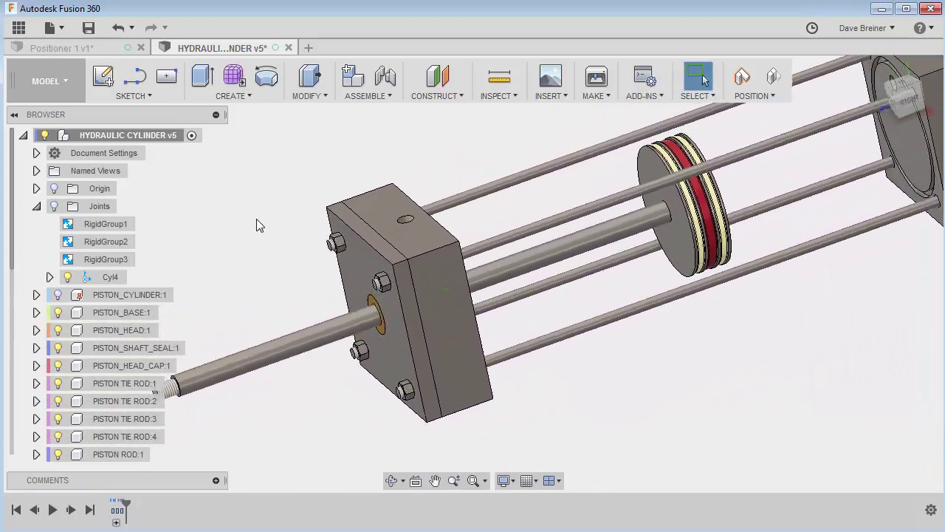
left_click(49, 277)
mouse_move(121, 294)
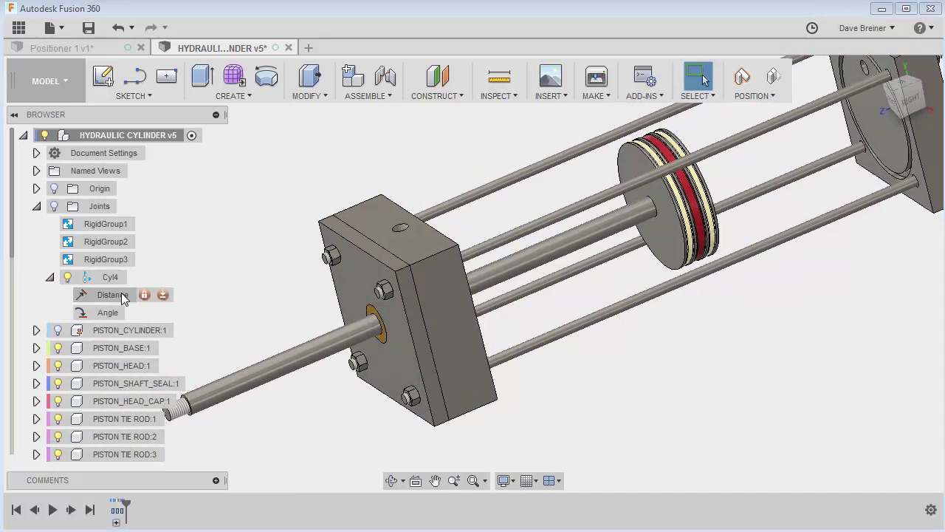
left_click(163, 295)
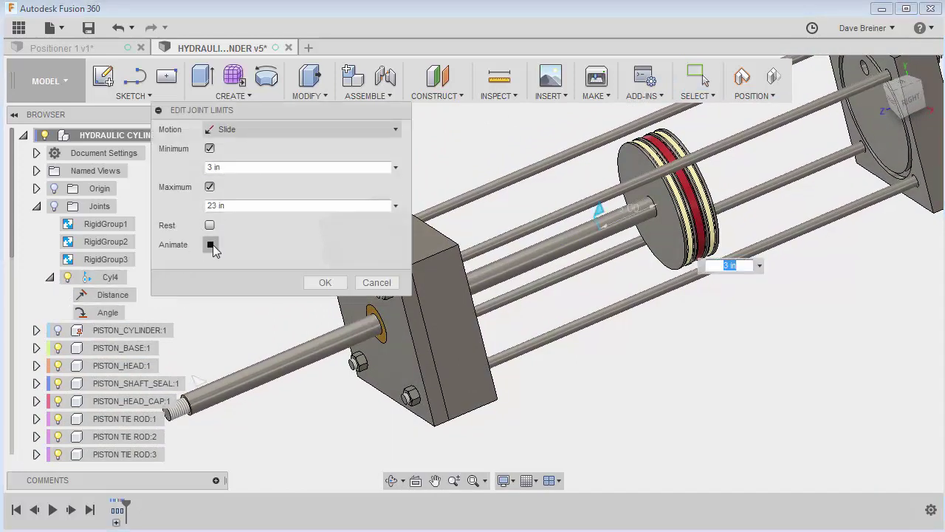
left_click(210, 245)
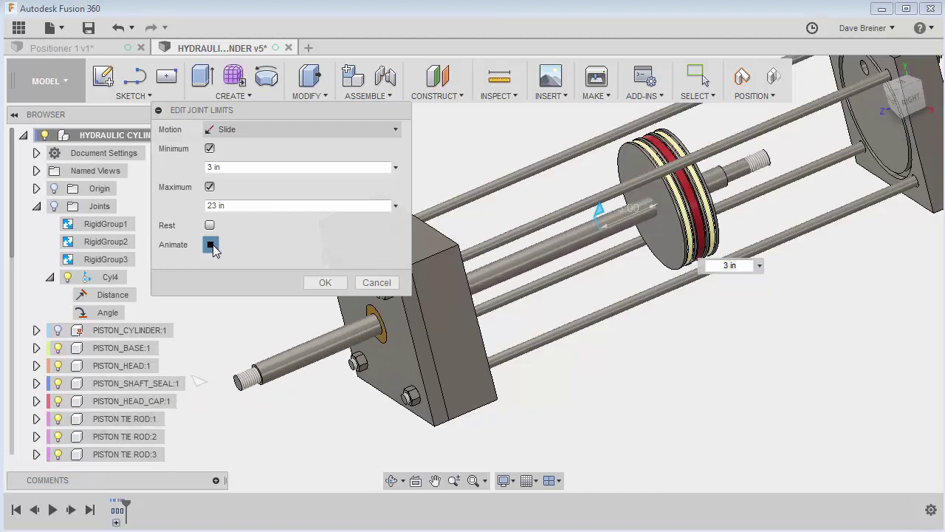
left_click(211, 245)
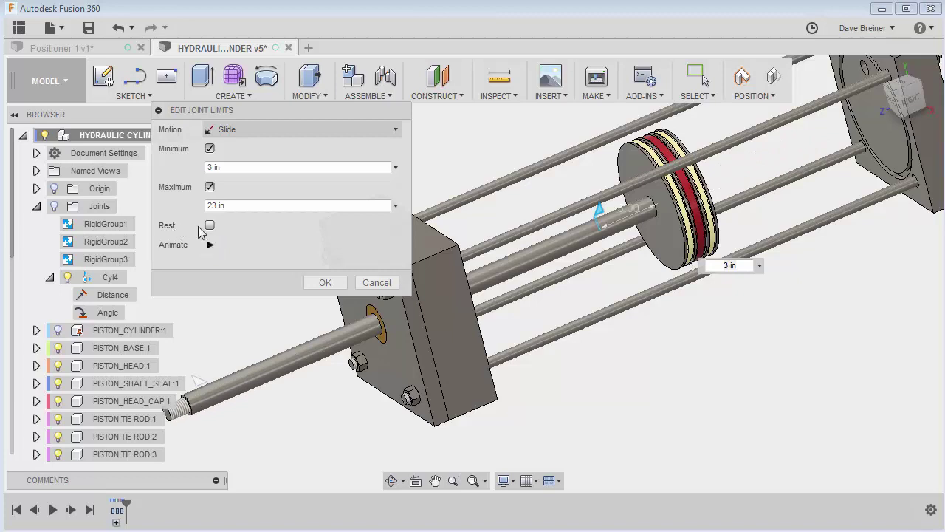
- Enable a rest position of 6 in for the slide motion of the Cyl4 joint and inspect the piston's position
left_click(210, 225)
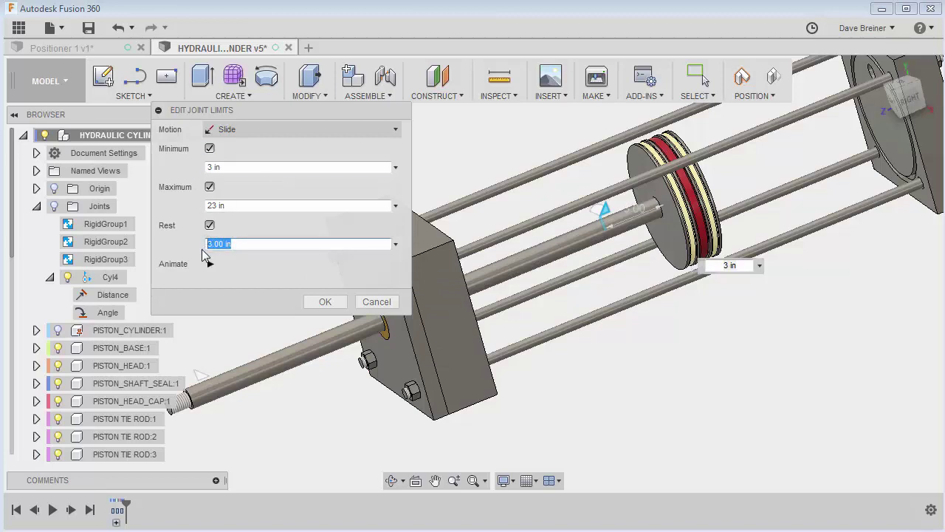
type("6")
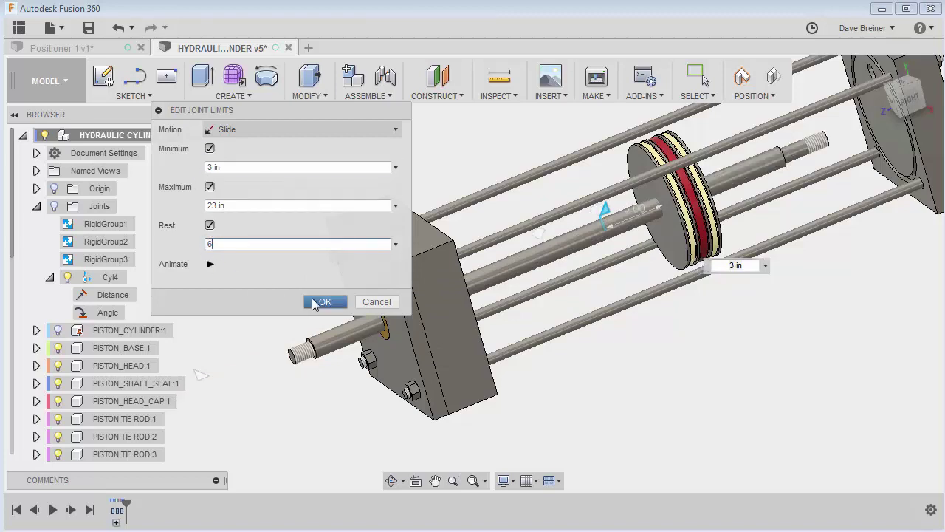
left_click(322, 302)
scroll(312, 297, "down", 3)
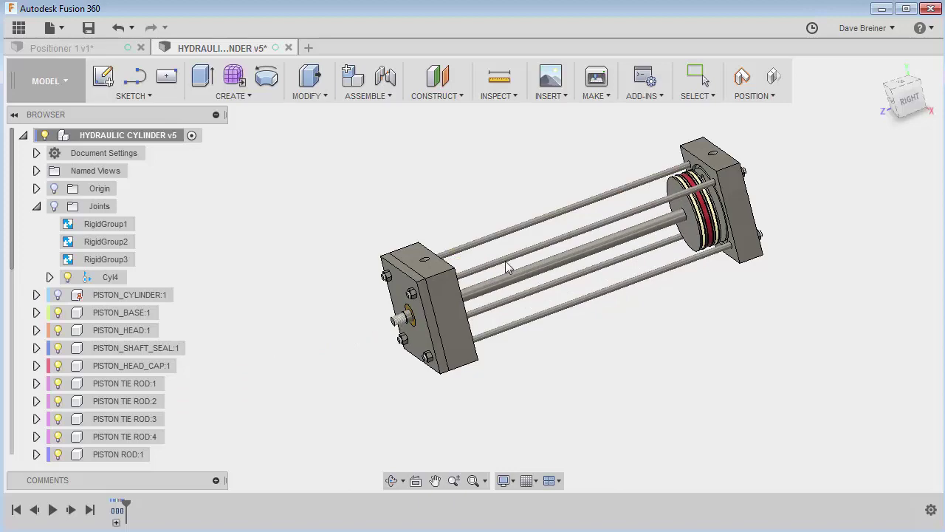
scroll(743, 390, "up", 5)
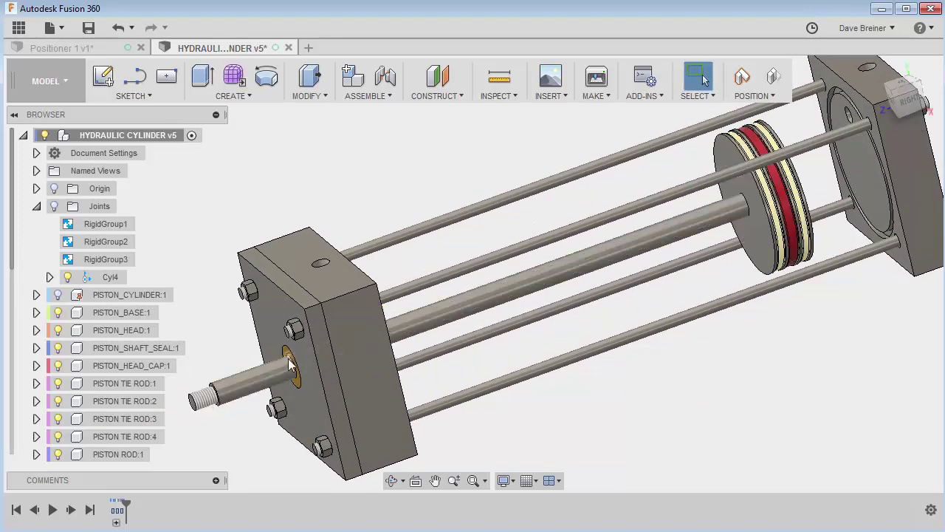
scroll(785, 323, "down", 5)
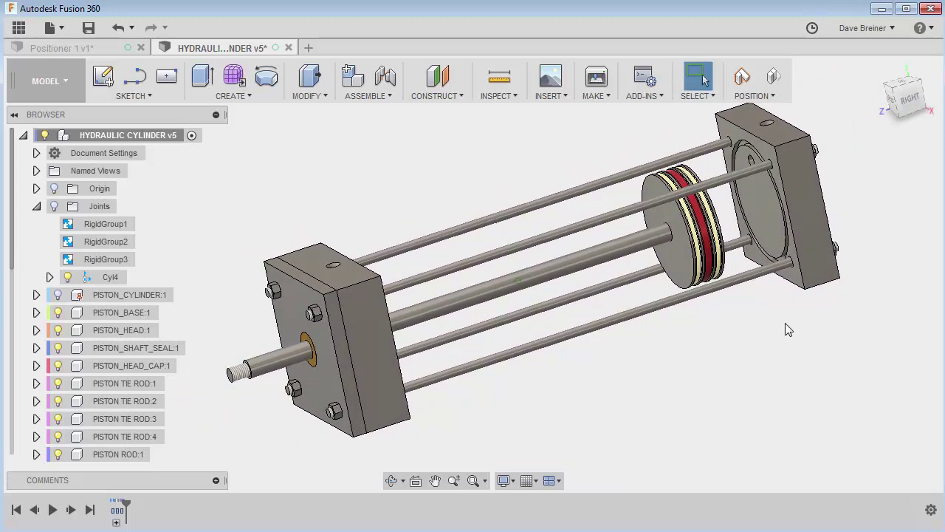
- Turn off the rest position in the slide limits of the Cyl4 joint
left_click(50, 278)
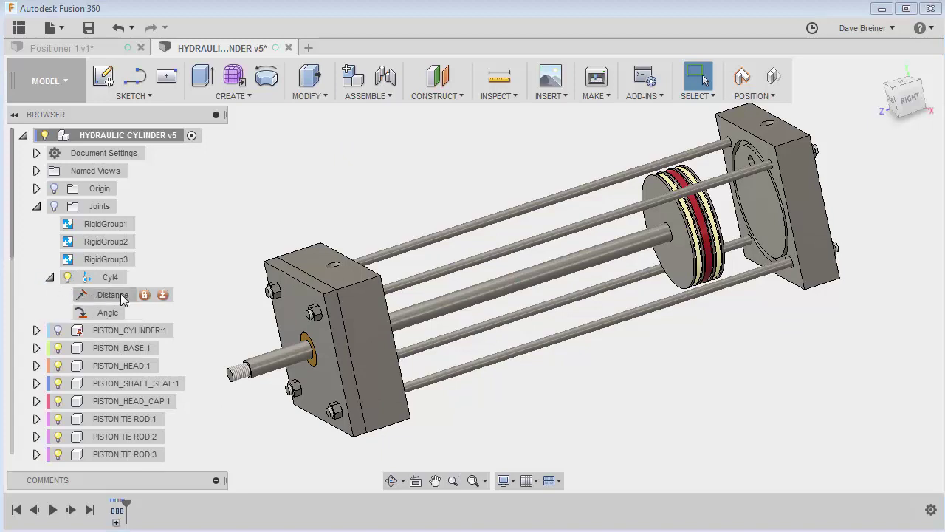
left_click(163, 296)
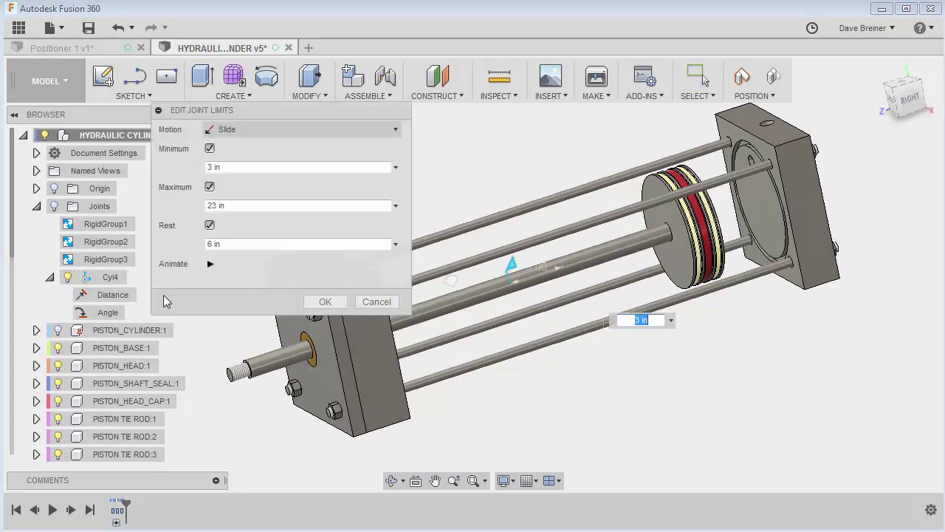
left_click(209, 225)
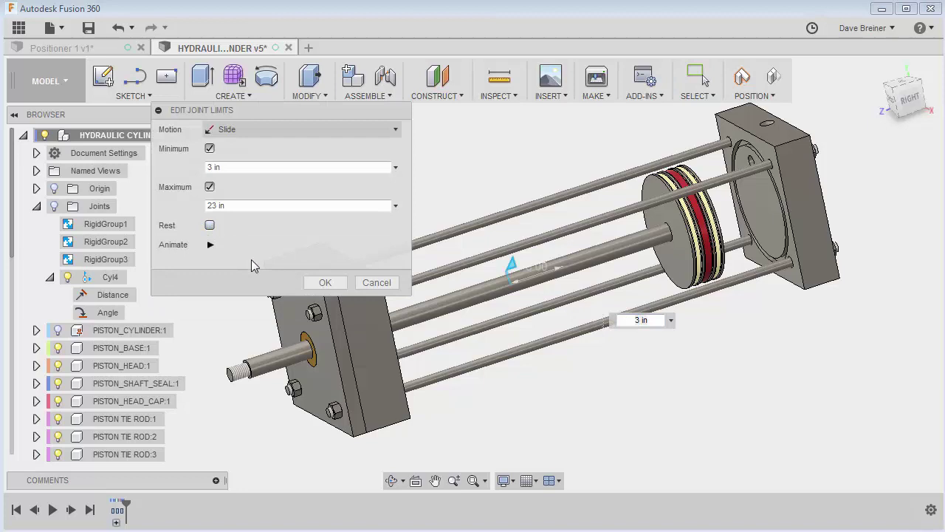
left_click(326, 283)
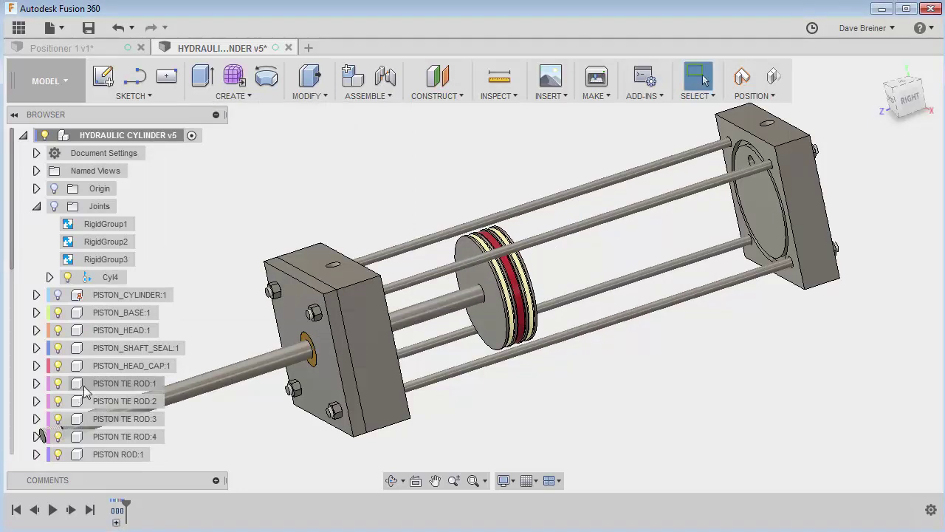
- Slide the piston rod to an intermediate position and show the PISTON_CYLINDER component with the whole assembly in view
left_click_drag(192, 389, 145, 314)
key("F6")
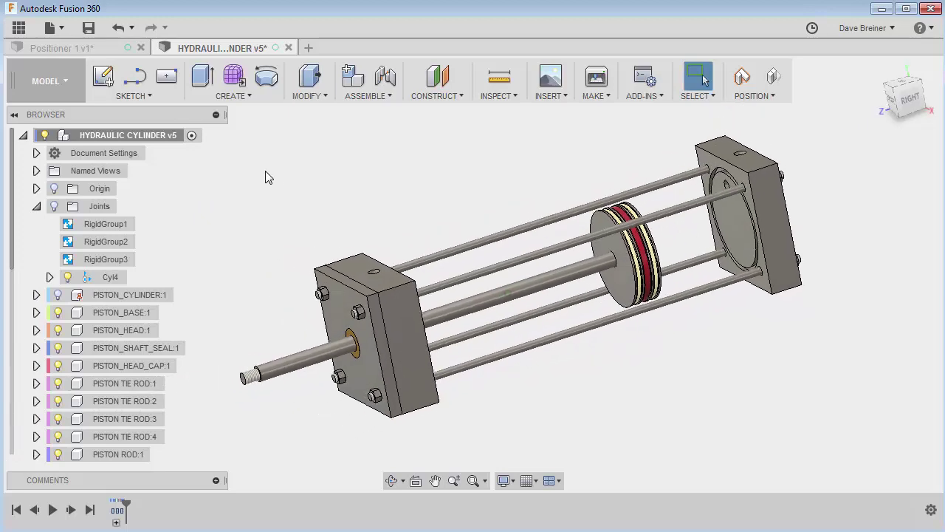
left_click(57, 294)
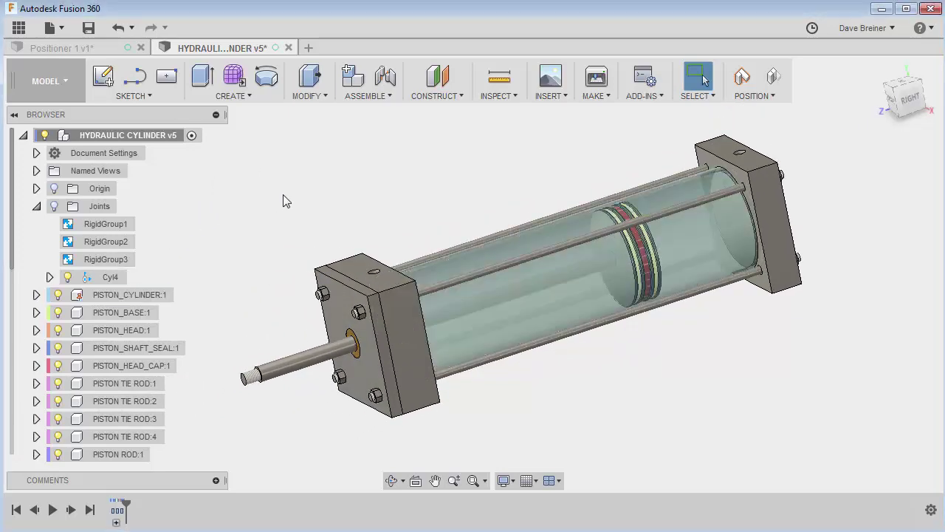
key("F6")
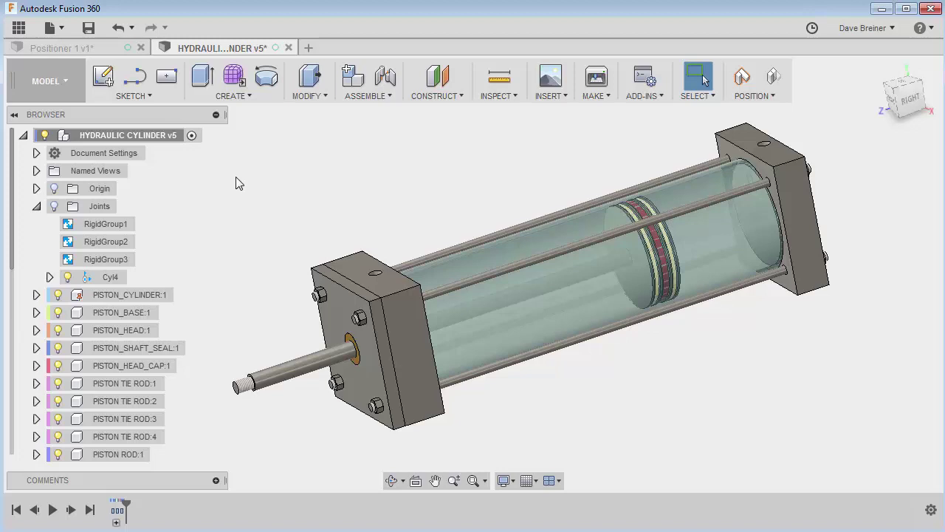
- Switch to the Positioner 1 document and start a joint, capturing the current position of the moved components
left_click(94, 49)
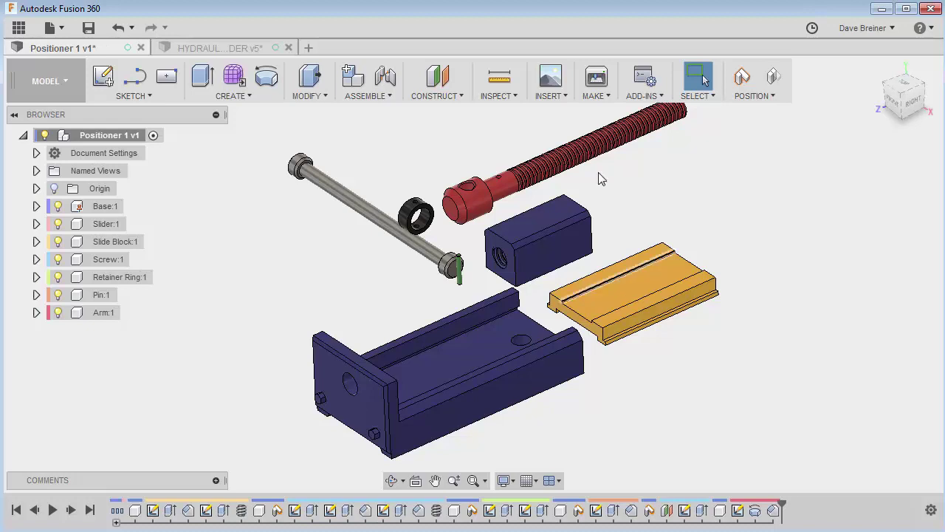
left_click(381, 96)
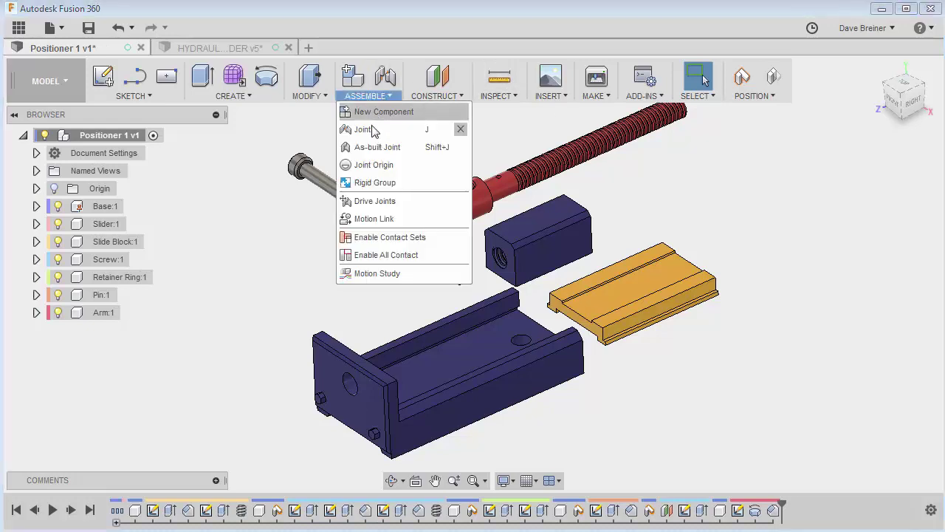
left_click(366, 130)
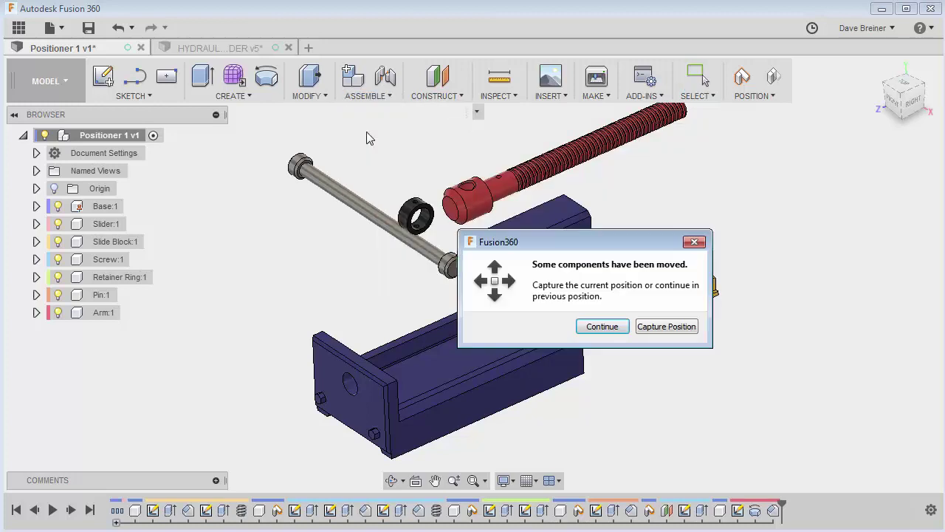
left_click(655, 332)
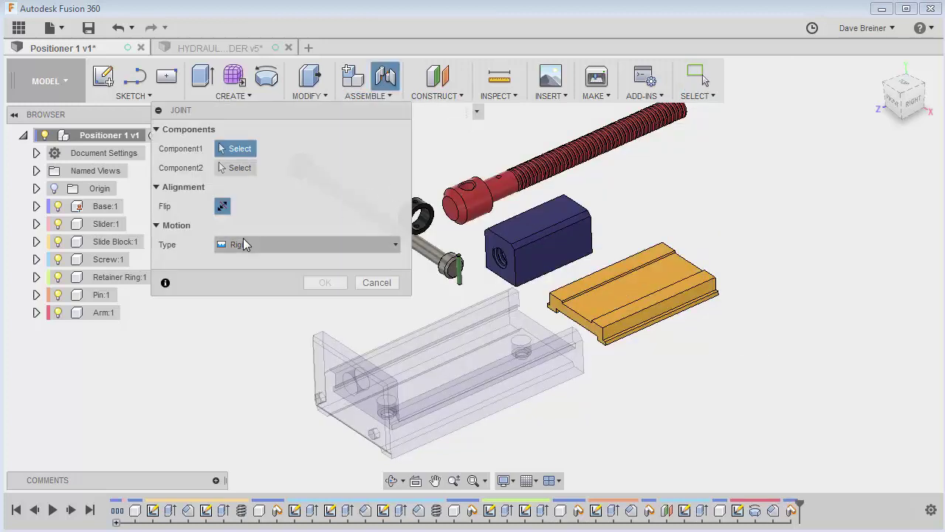
- Join the threaded slide block rigidly to the slider plate, seating it at the midpoint of the channel floor's front edge with zero offsets
scroll(502, 288, "up", 2)
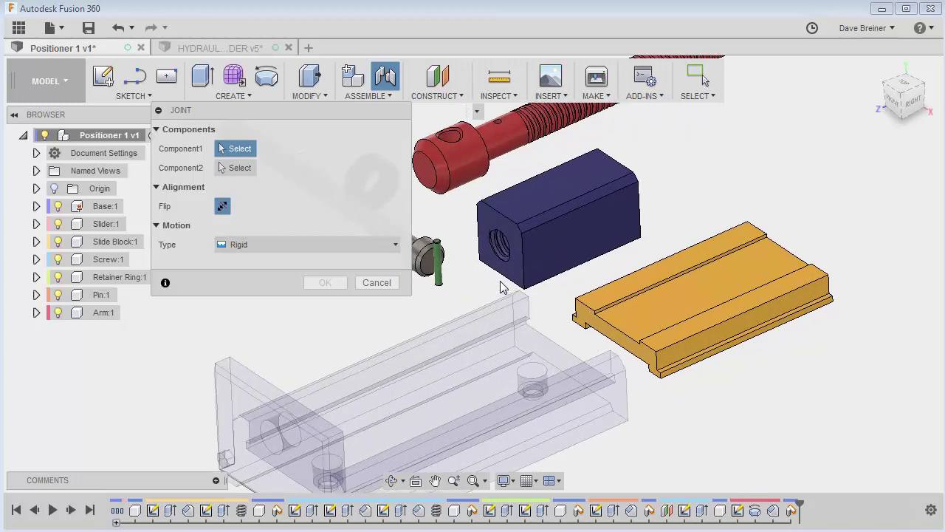
scroll(502, 288, "up", 2)
middle_click_drag(502, 288, 598, 309, "shift")
left_click(600, 309)
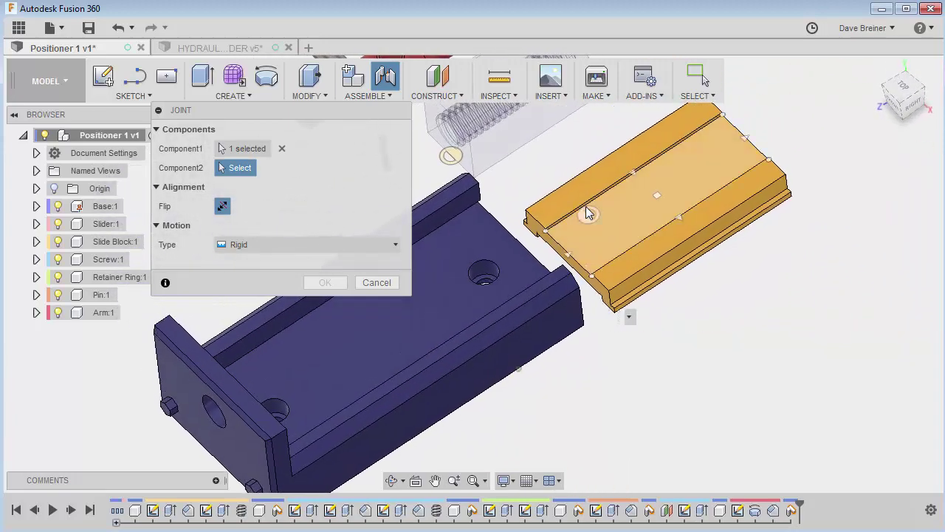
left_click(579, 255)
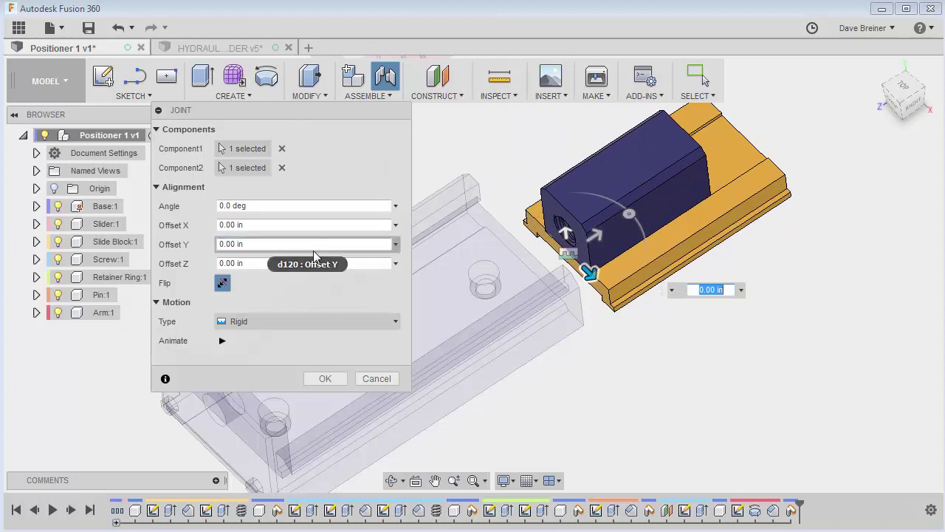
left_click(325, 378)
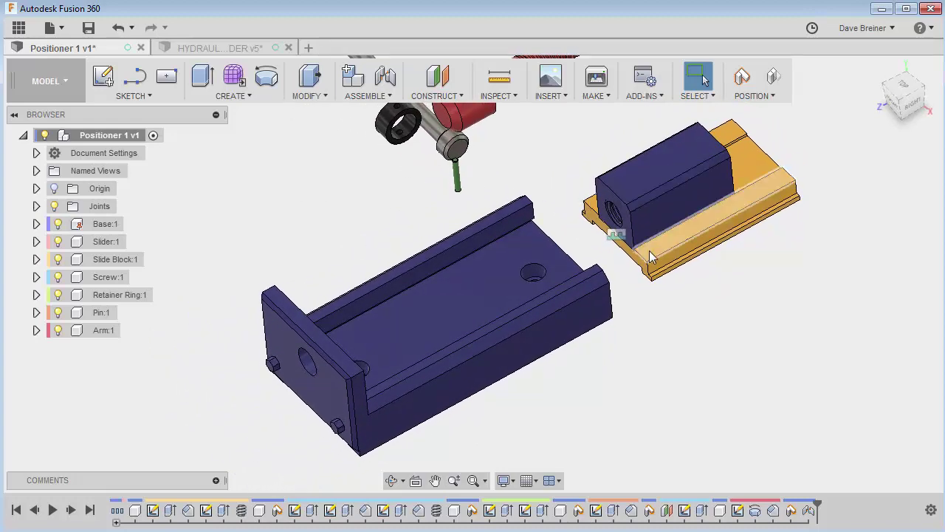
- Move the joined block and slider plate, capture their position and start another joint with Slider as its motion type
left_click_drag(649, 250, 636, 226)
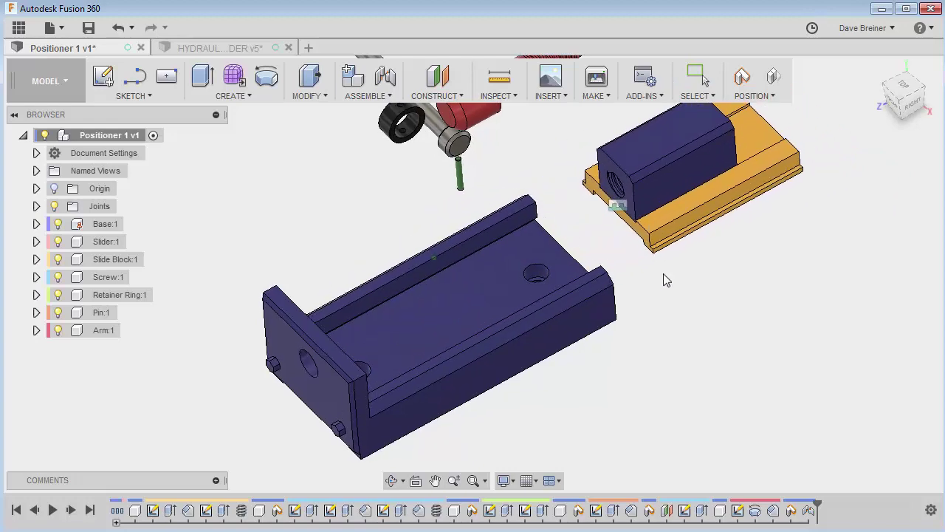
left_click(365, 96)
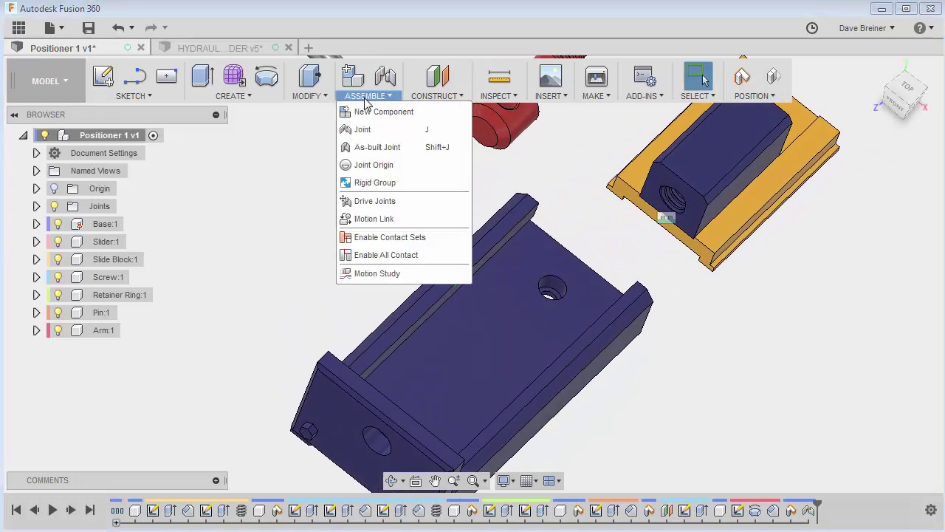
left_click(363, 129)
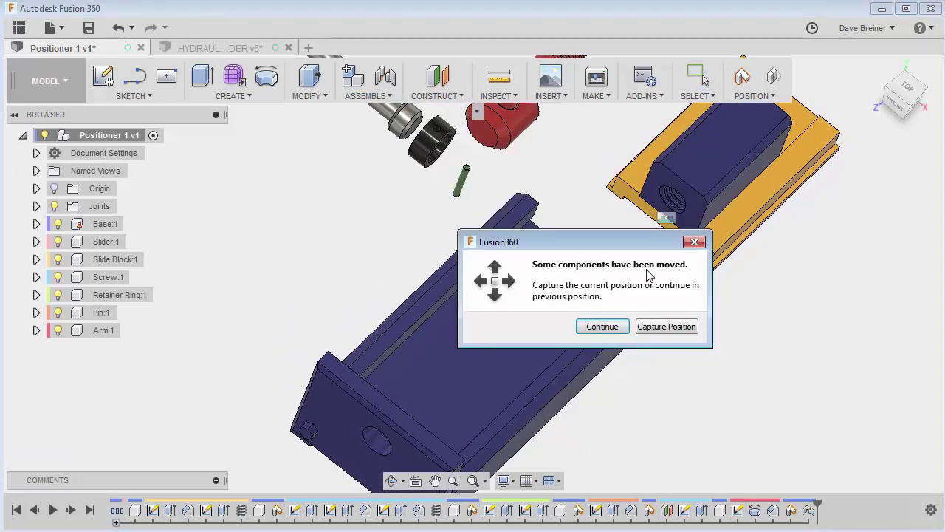
left_click(666, 327)
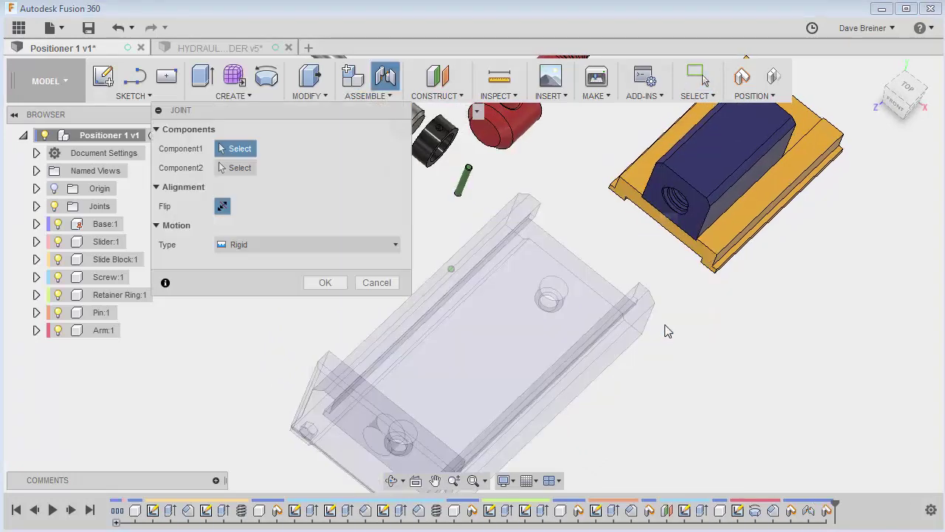
left_click(306, 250)
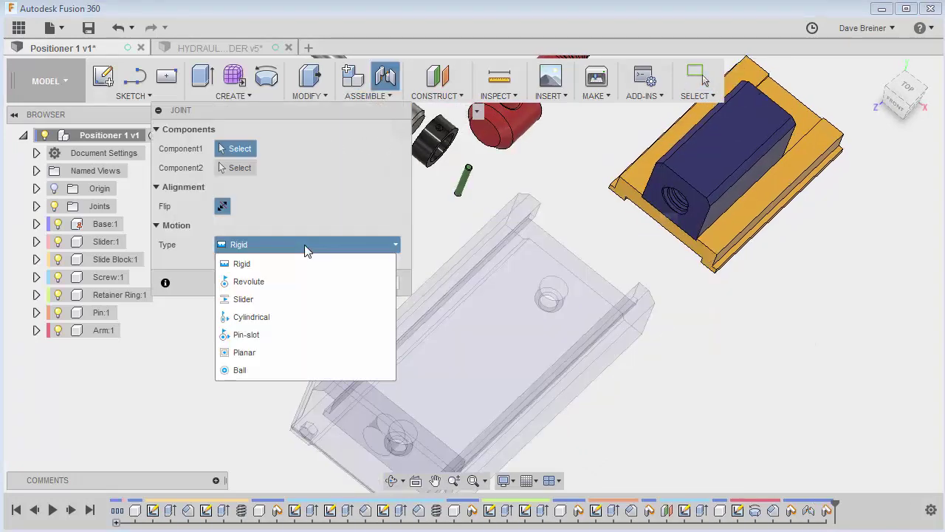
left_click(245, 300)
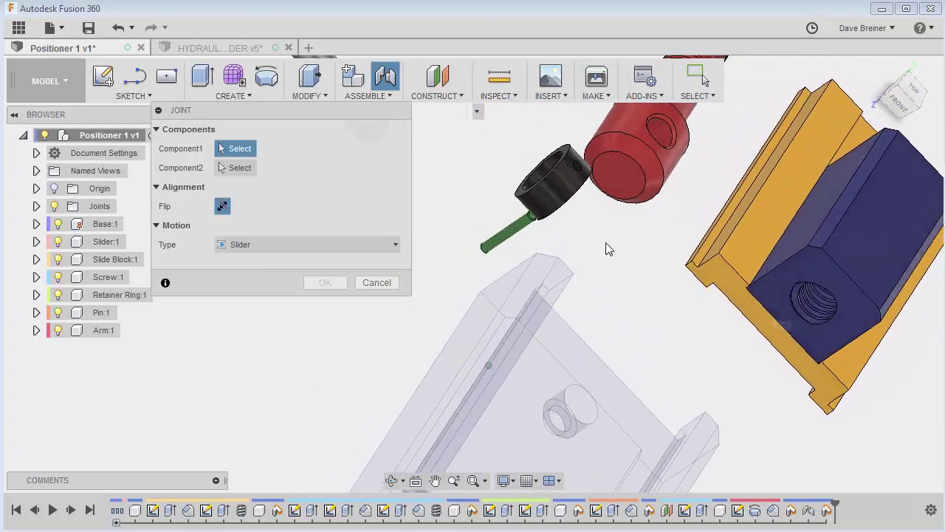
- Join the slider plate to the lower inner edge of the base's channel, sliding along the Z Axis, and preview the motion
middle_click_drag(642, 264, 627, 302, "shift")
left_click(627, 296)
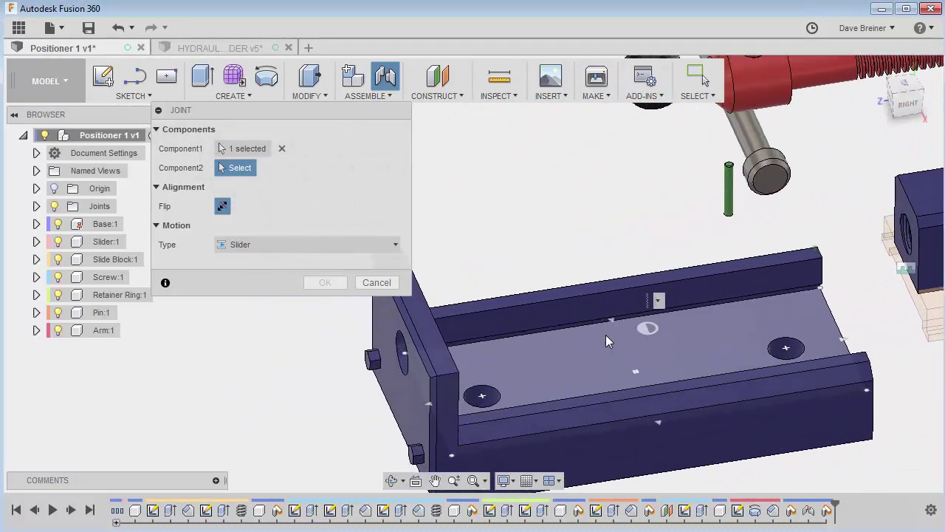
scroll(708, 323, "up", 4)
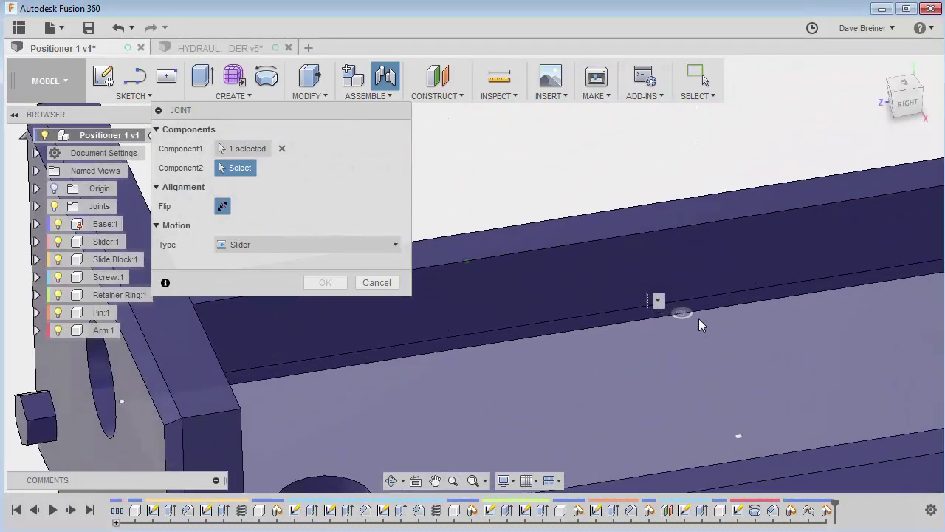
middle_click_drag(698, 318, 746, 337, "shift")
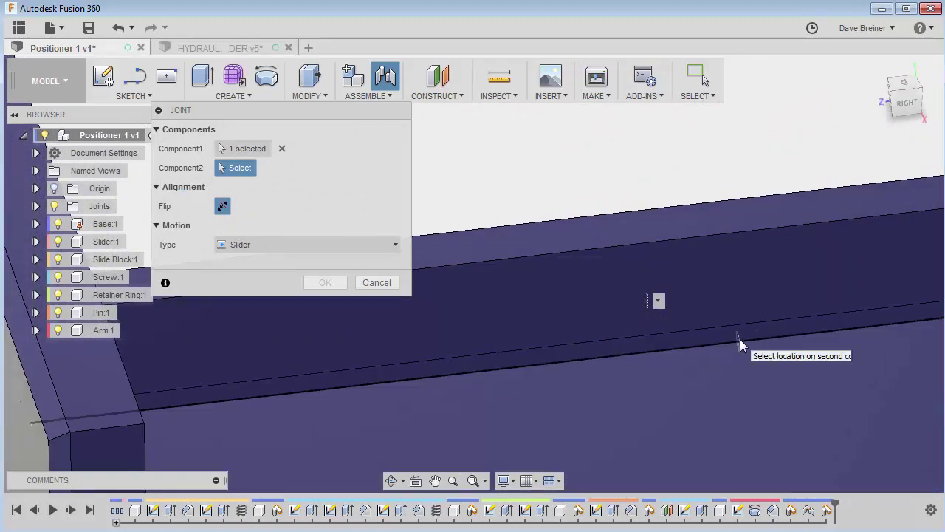
left_click(740, 339)
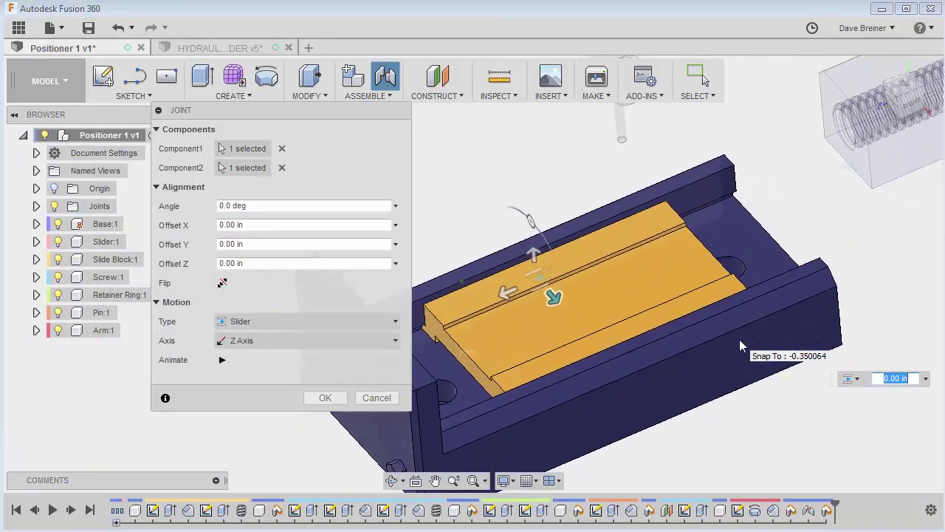
left_click(222, 361)
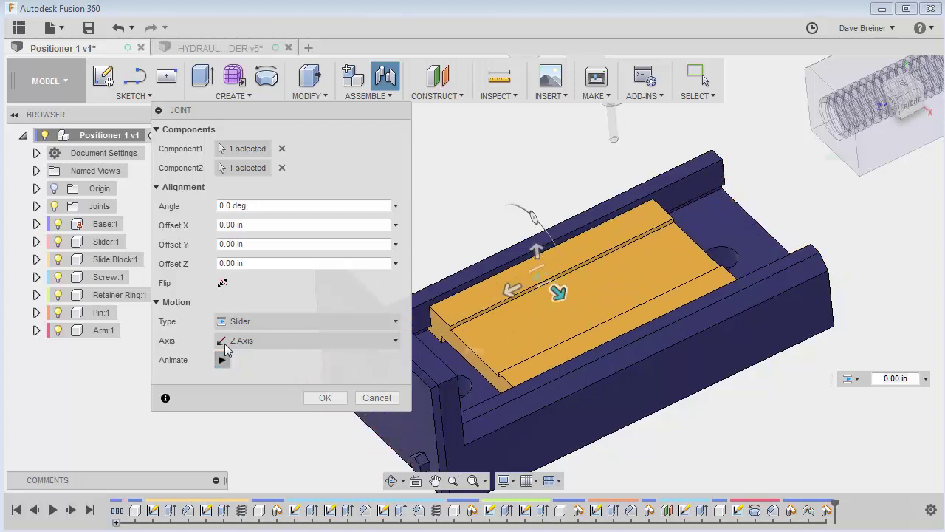
left_click(323, 398)
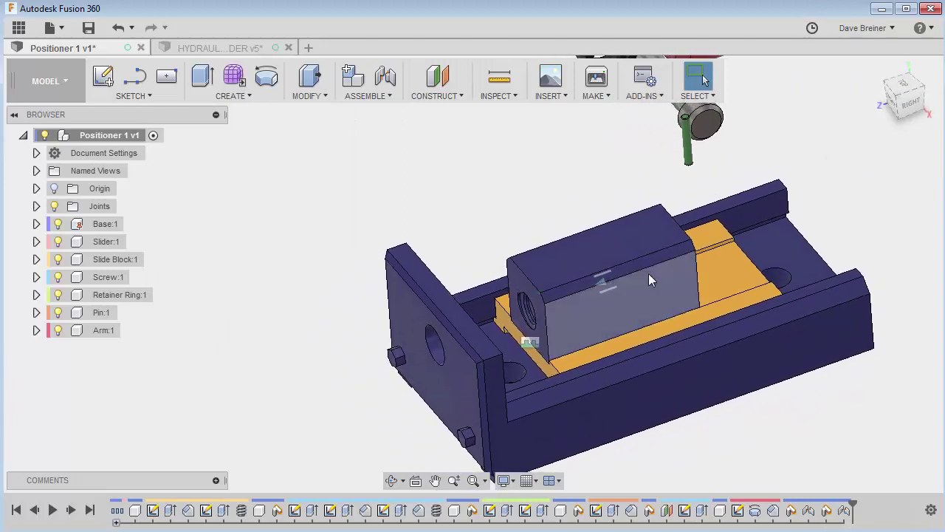
- Slide the plate and threaded block along the base, leaving them part way along the channel
left_click_drag(648, 273, 541, 361)
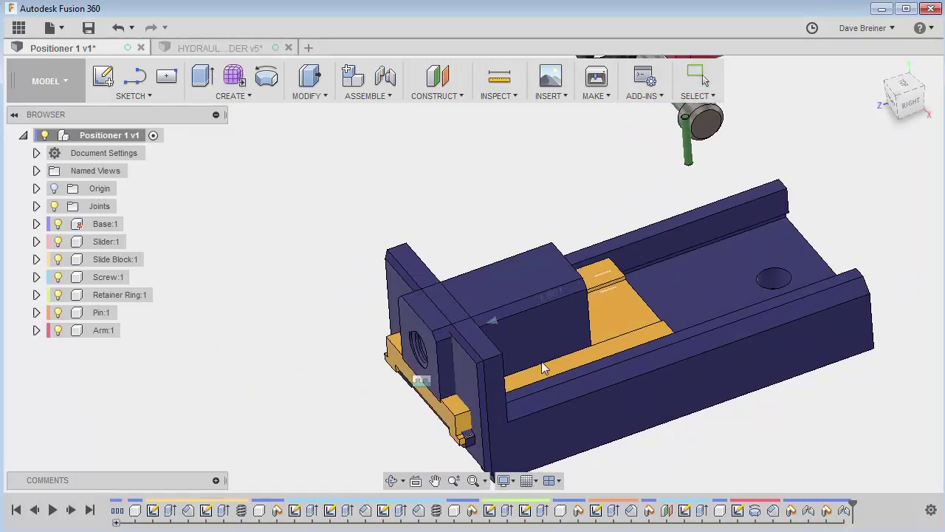
left_click(627, 336)
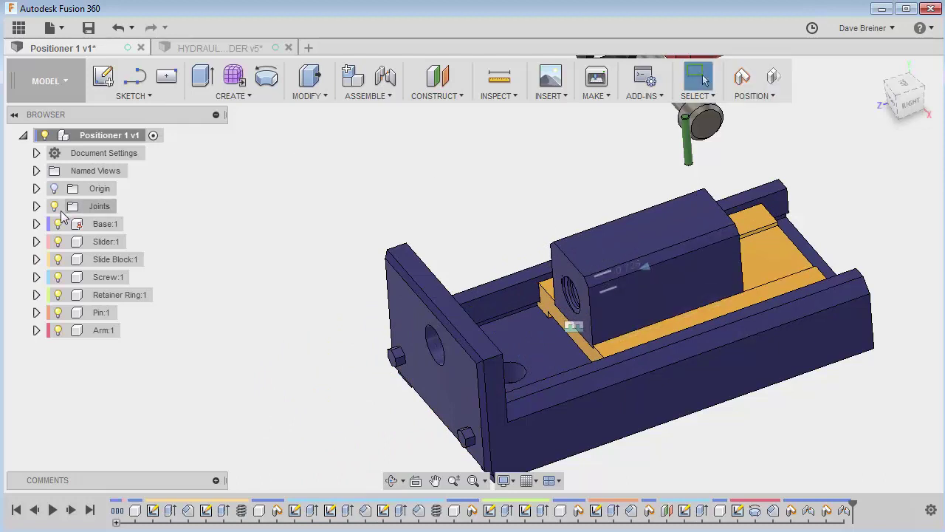
left_click(845, 511)
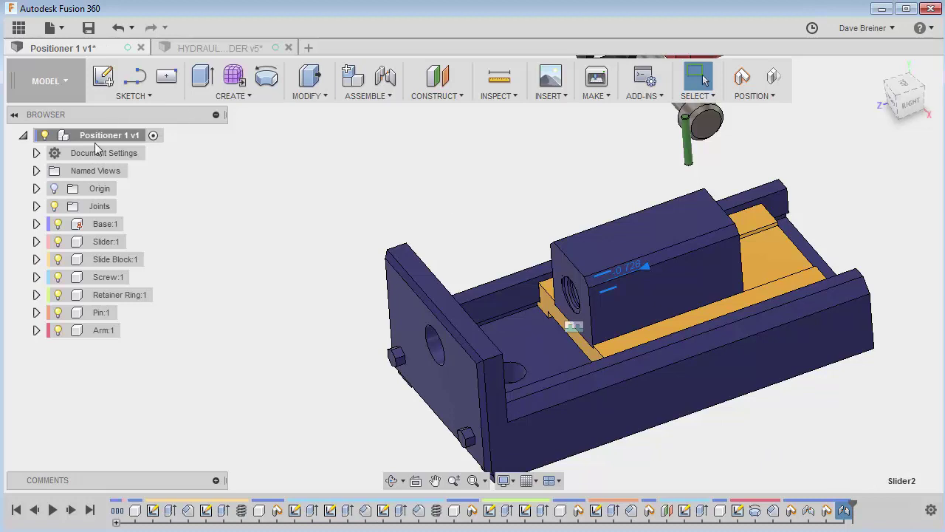
left_click(36, 207)
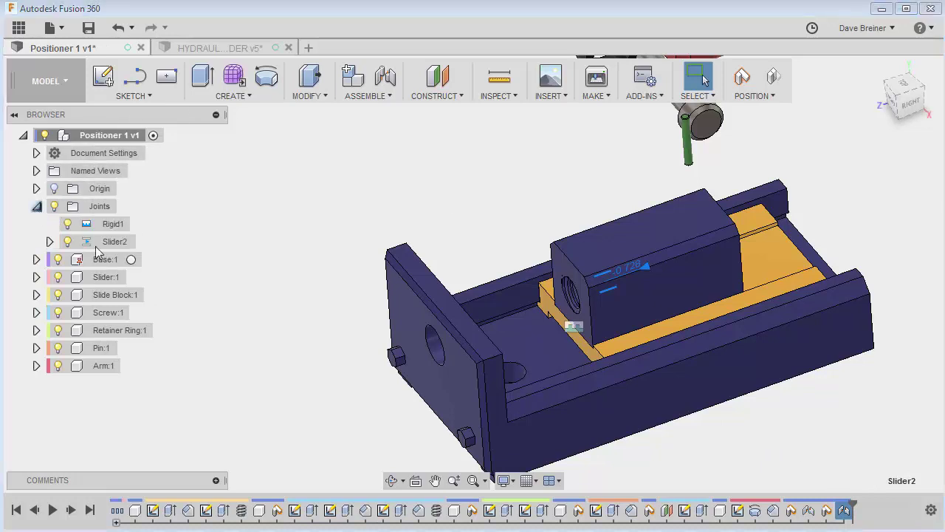
left_click(50, 242)
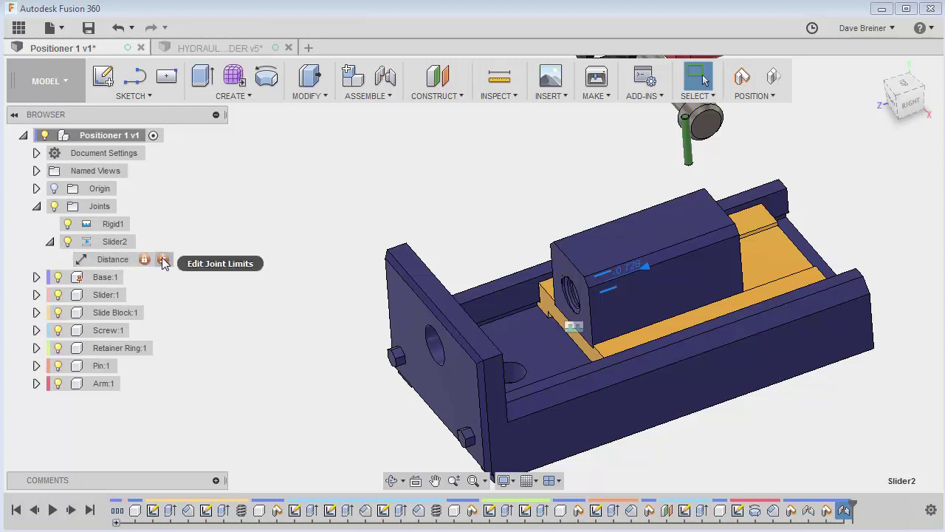
left_click(163, 260)
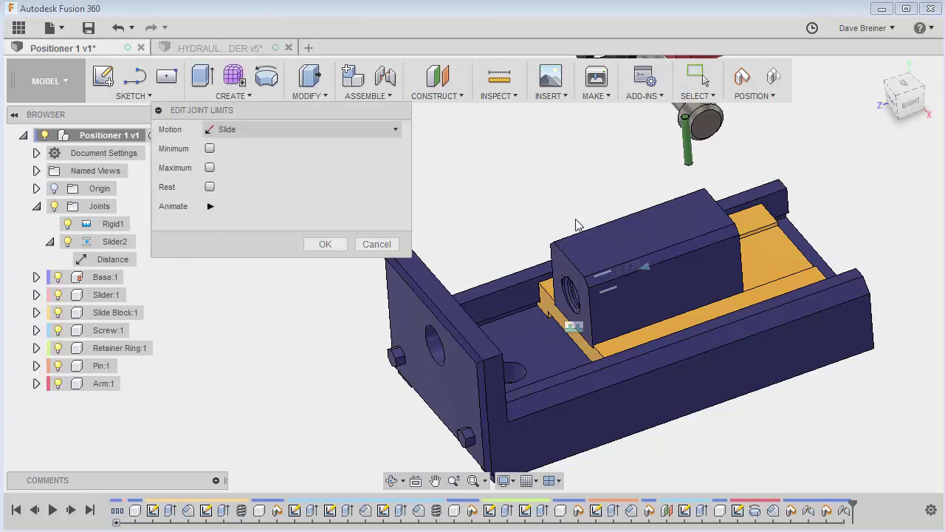
key("Escape")
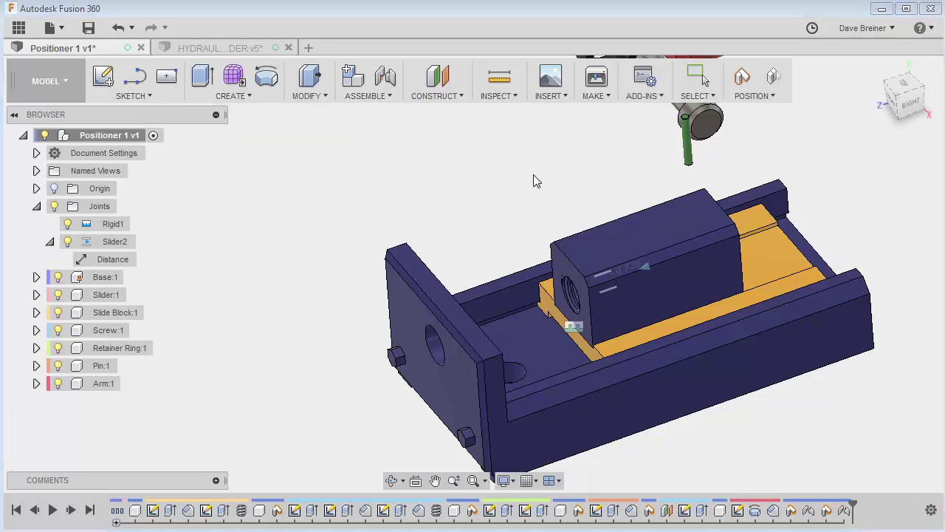
- Measure the distance between the slider plate's front face and the inner face of the base's end plate
key("i")
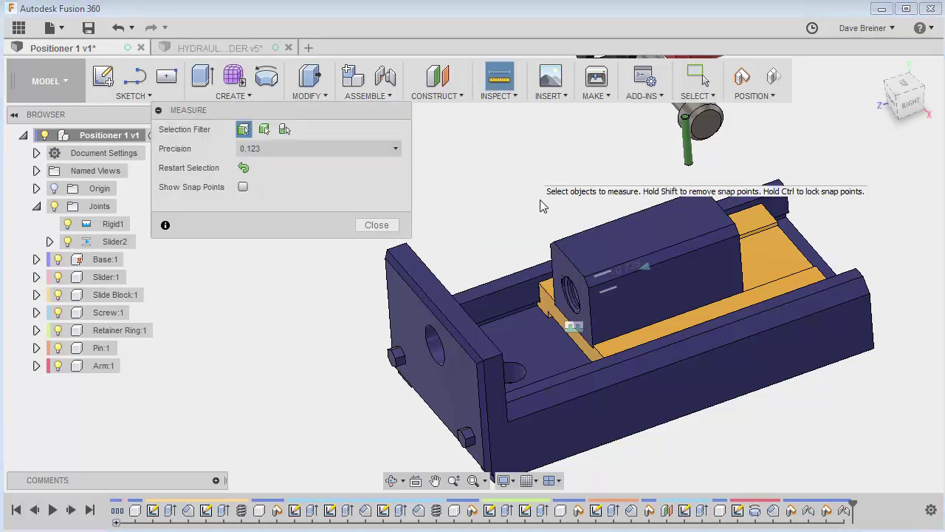
left_click(548, 306)
middle_click_drag(548, 306, 506, 359, "shift")
left_click(506, 328)
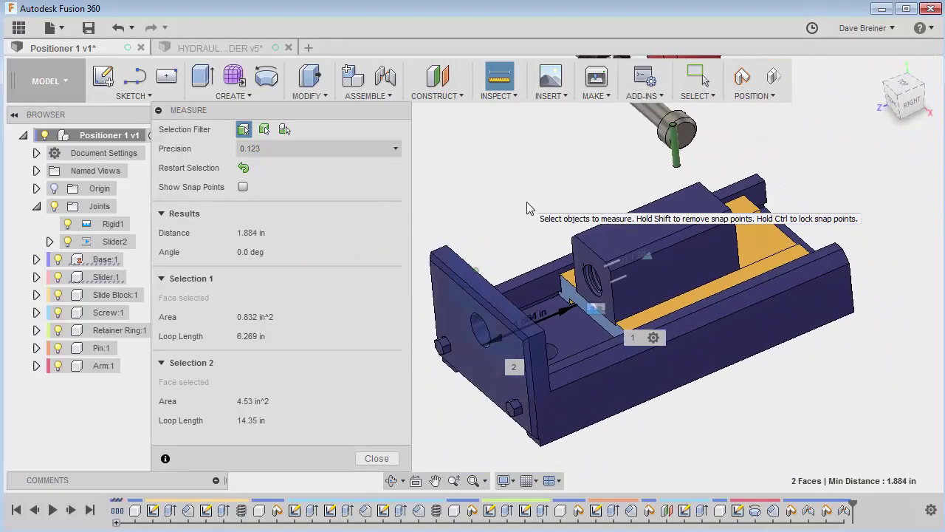
left_click(363, 458)
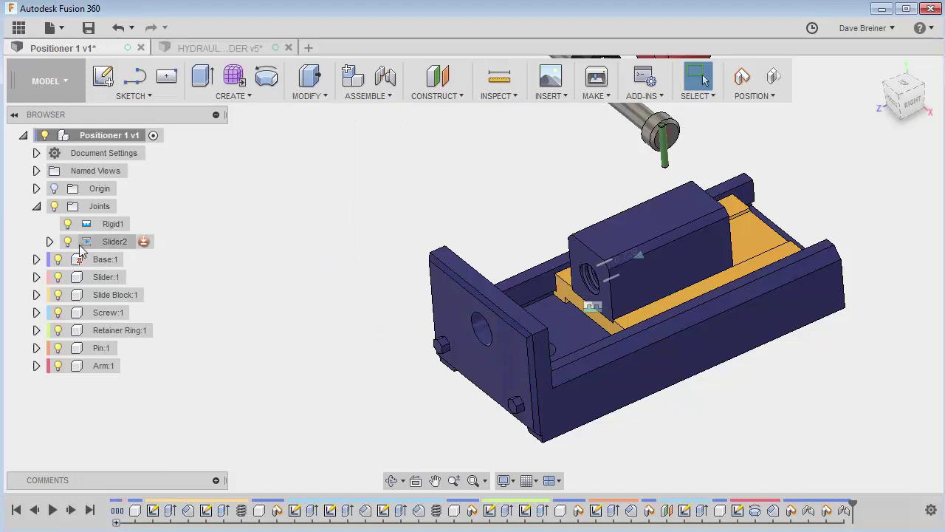
- Enable slide limits on the Slider2 joint with a minimum of 0 and a maximum of 1.80 in
left_click(49, 242)
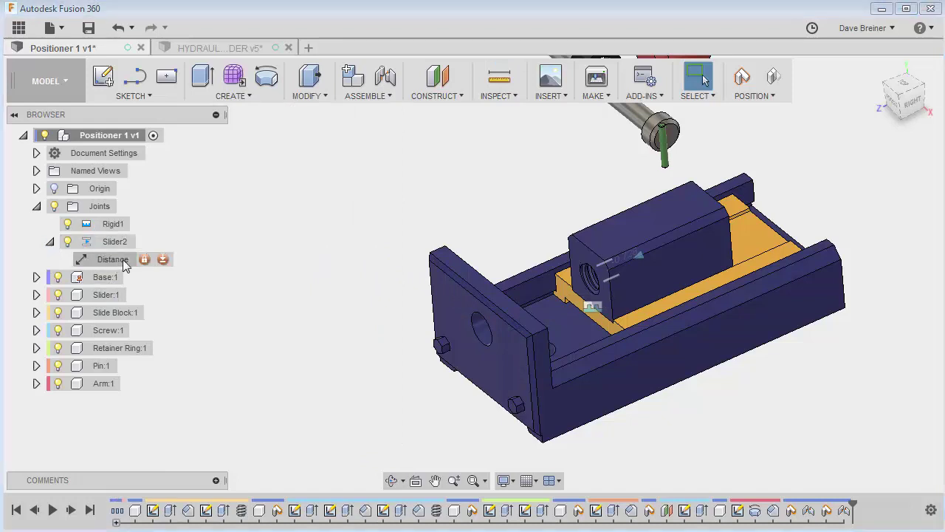
left_click(164, 260)
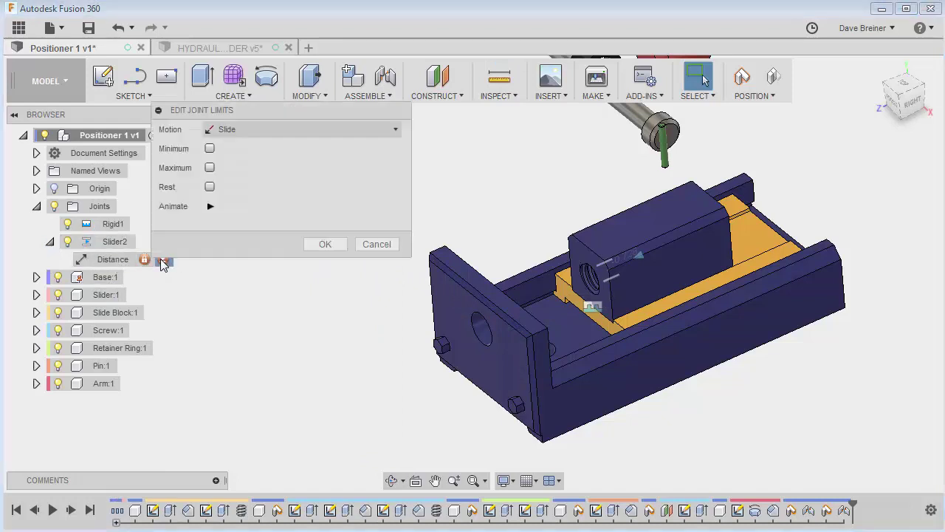
left_click(209, 149)
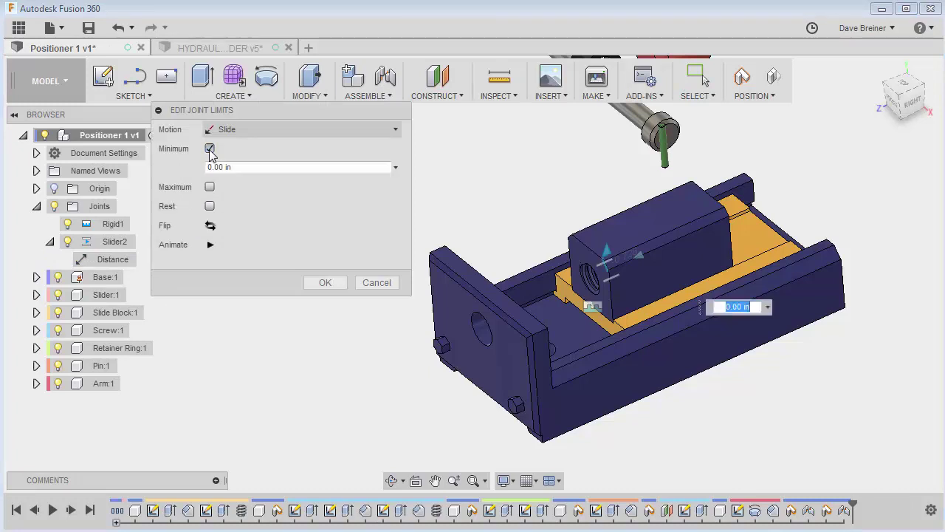
double_click(251, 168)
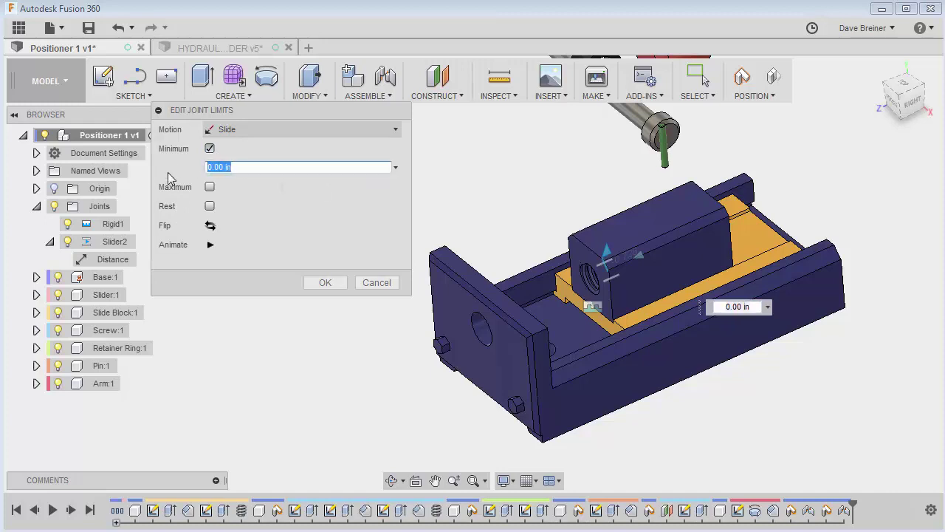
type("1.8")
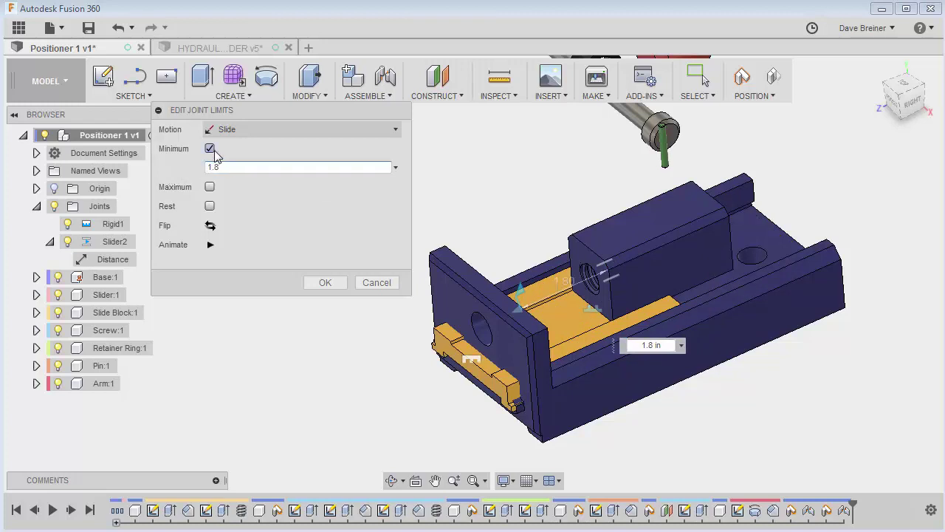
left_click(210, 186)
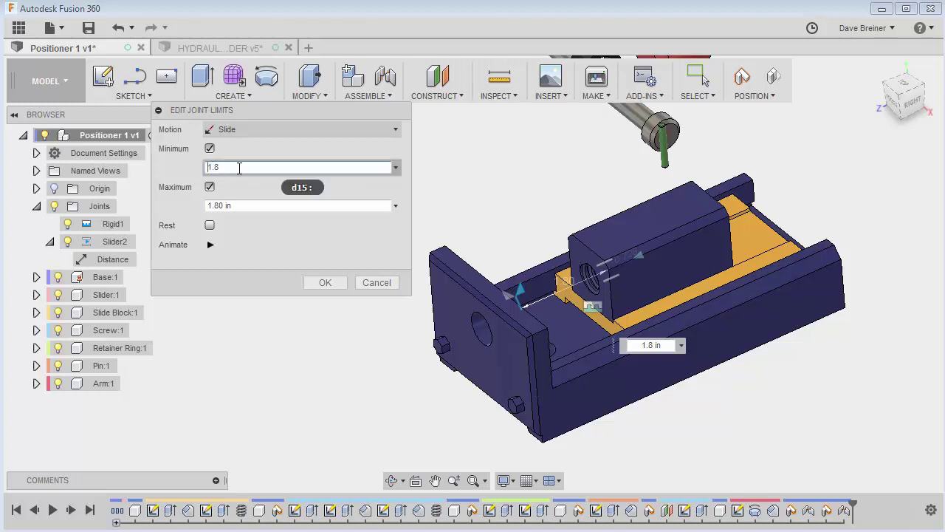
left_click_drag(220, 168, 182, 169)
type("0")
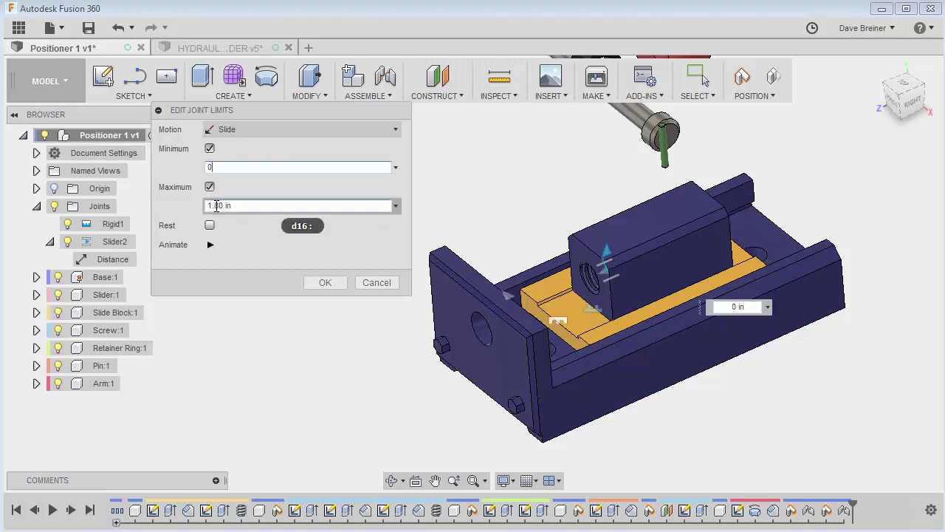
- Preview the Slider2 travel, set its maximum slide limit to 1.2 in, and animate the joint again to check it
left_click(209, 248)
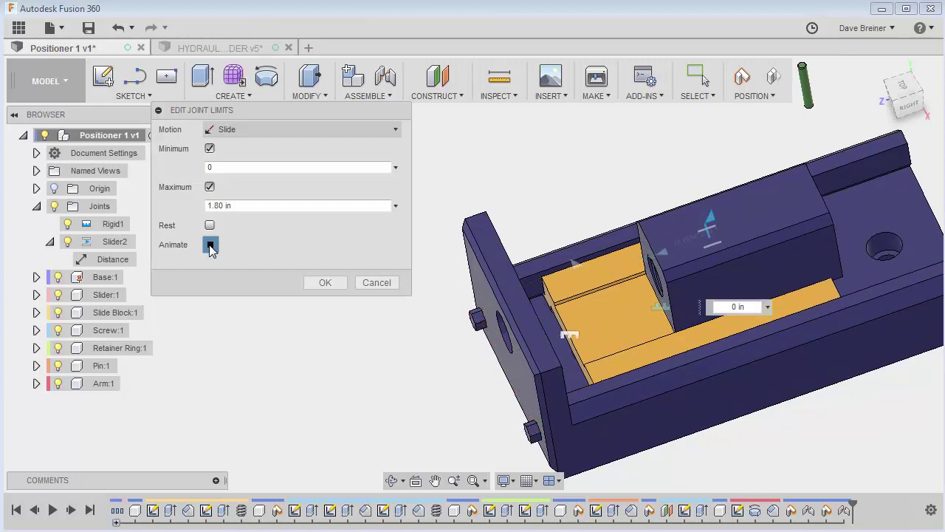
left_click(236, 206)
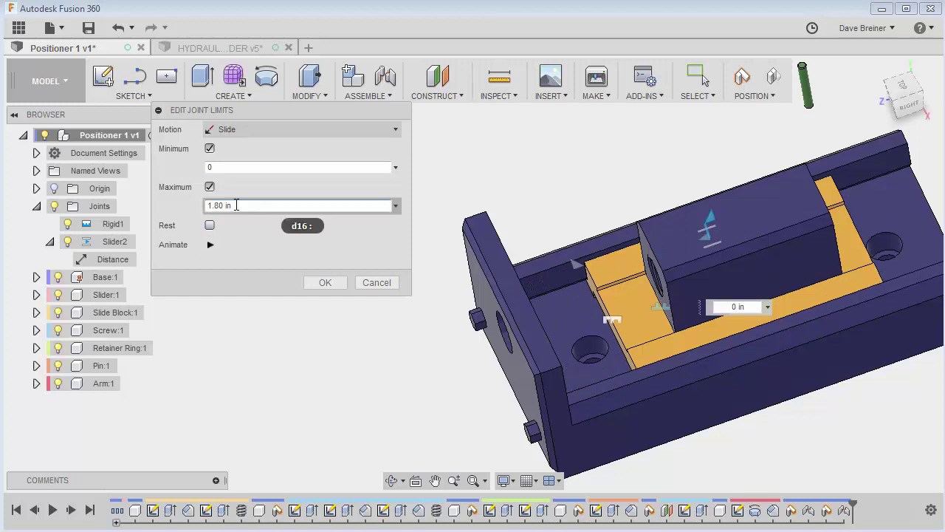
left_click_drag(236, 206, 210, 206)
type(".2")
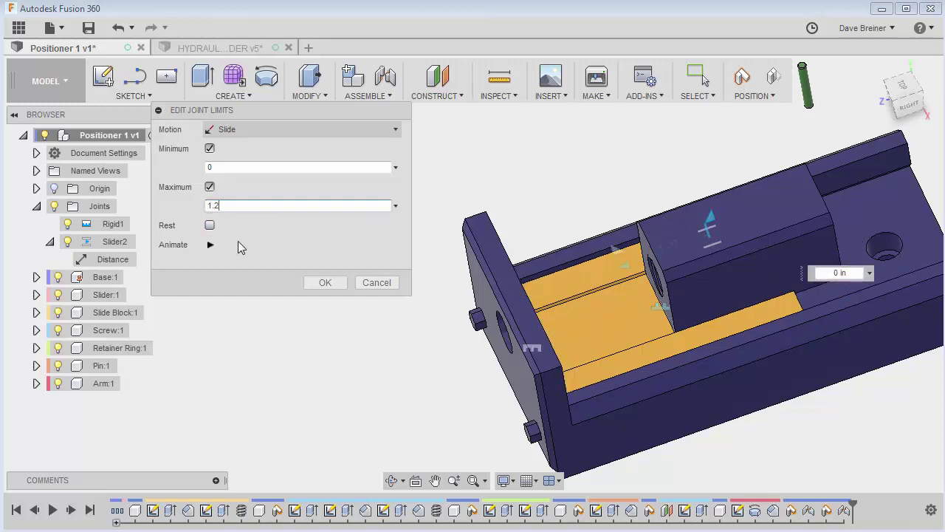
left_click(210, 246)
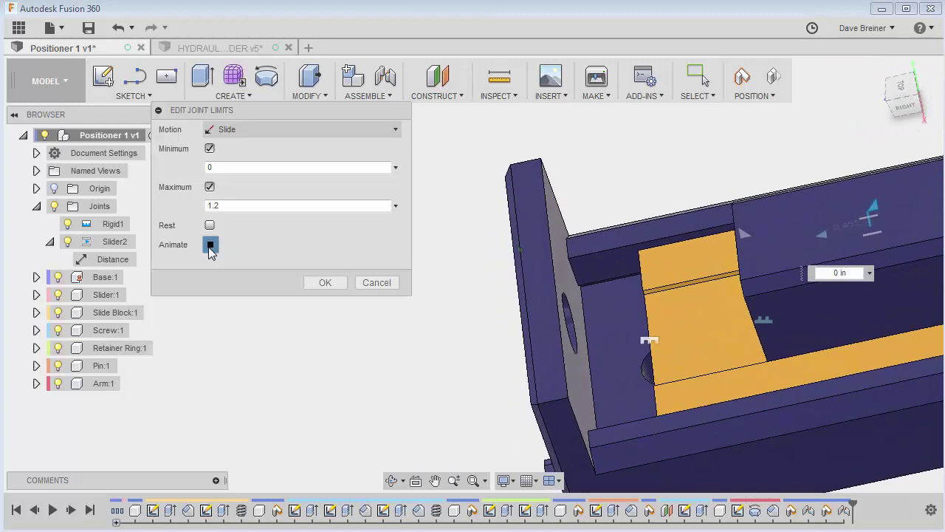
left_click(219, 207)
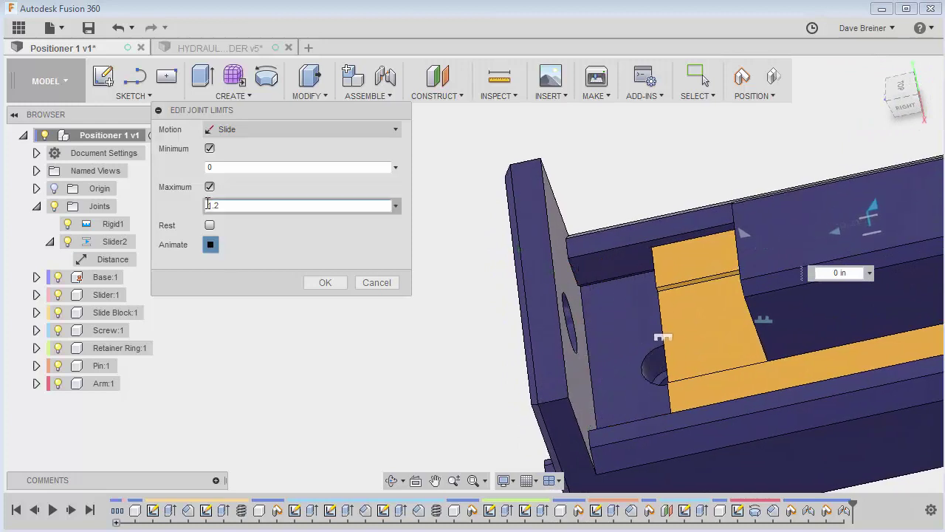
left_click(210, 244)
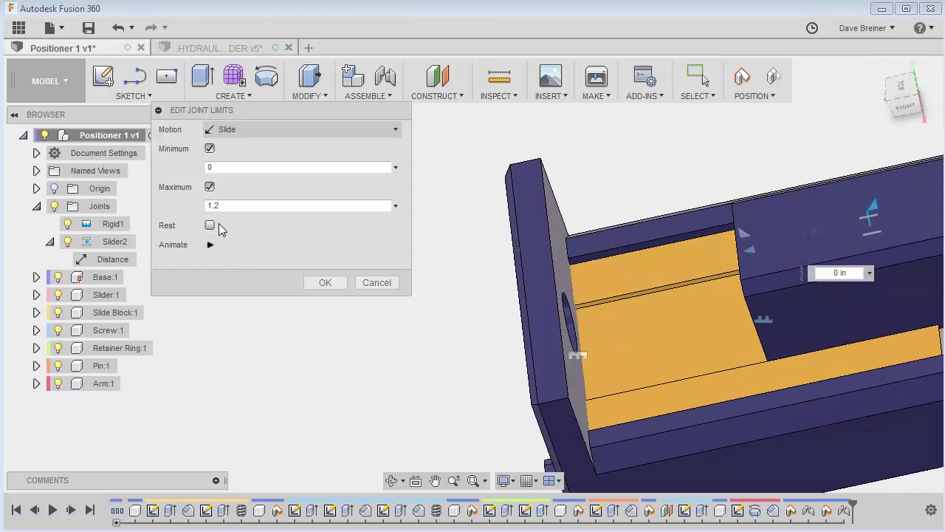
- Set the maximum slide limit to 1.125 in and animate the joint to check the plate's travel toward the end plate
left_click(215, 208)
double_click(213, 207)
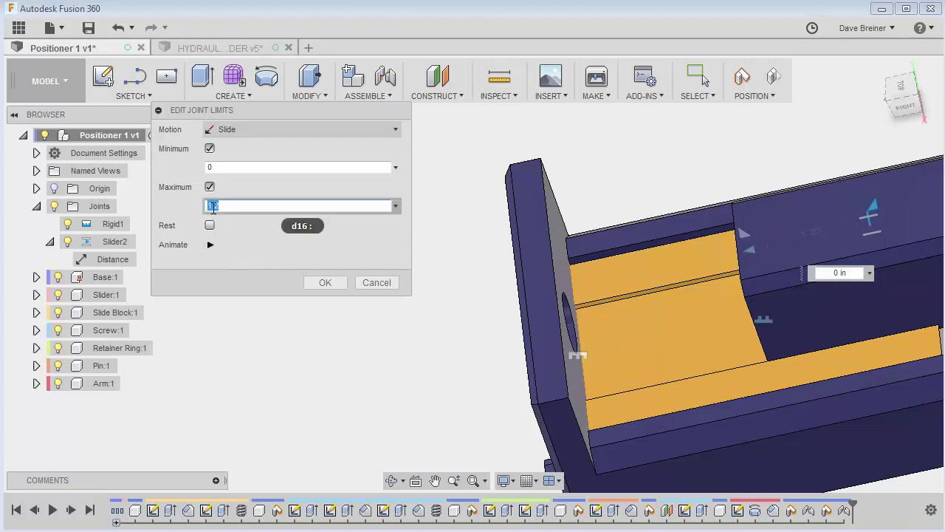
left_click(215, 205)
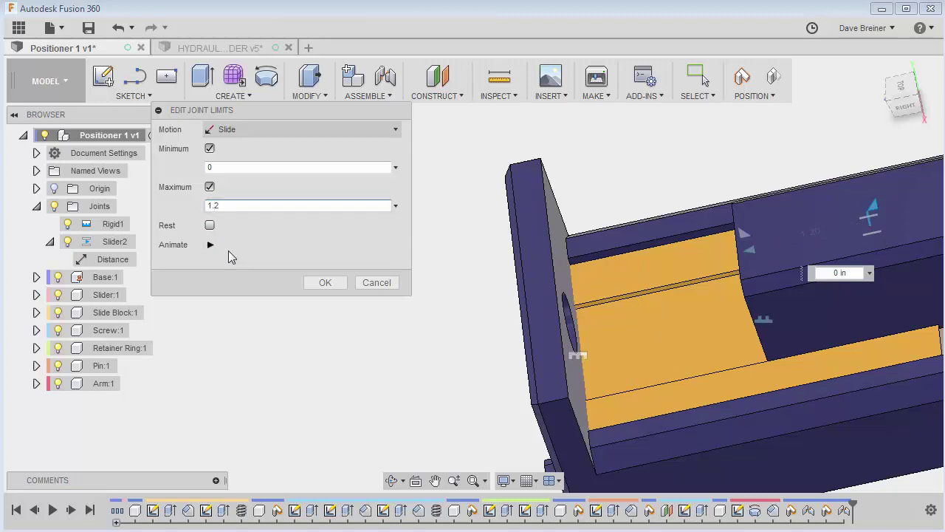
type("12")
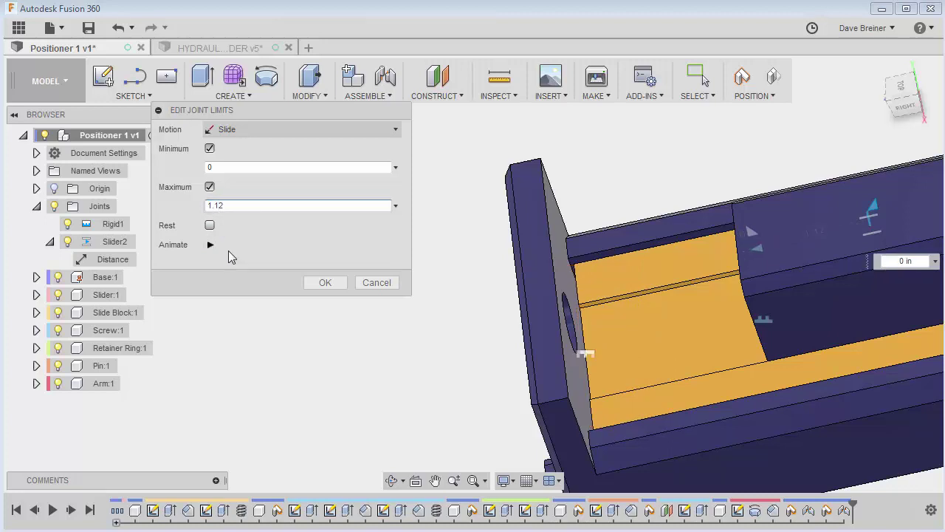
type("5")
left_click(211, 245)
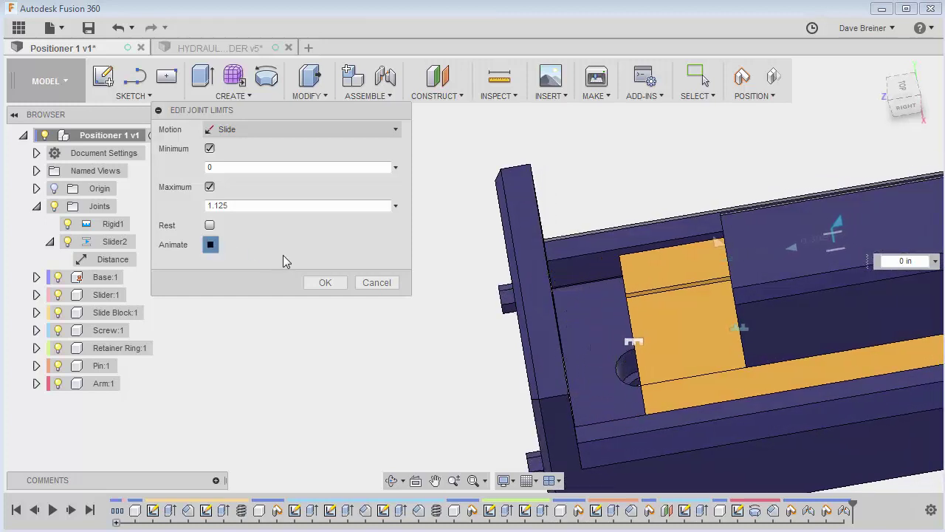
left_click(211, 244)
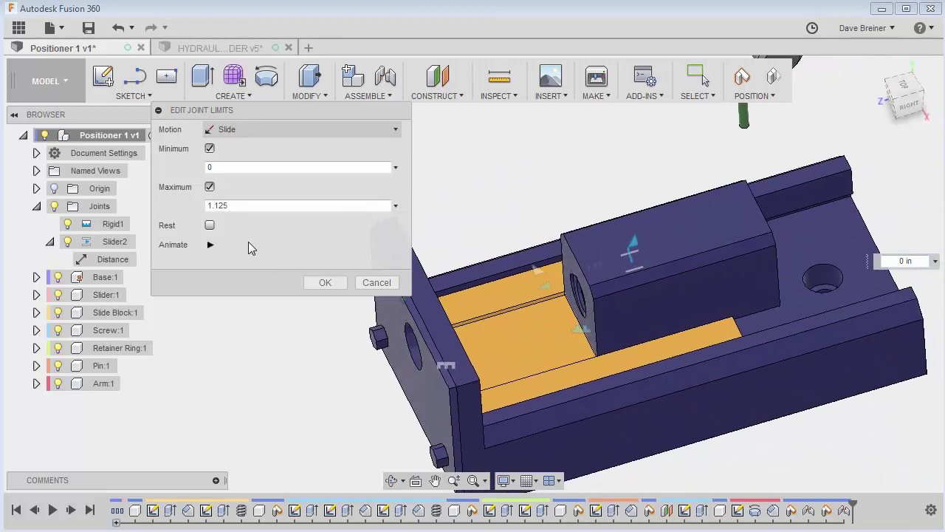
- Set the minimum slide limit to -3.25 in, animate the full travel, and accept the joint limits
left_click(237, 163)
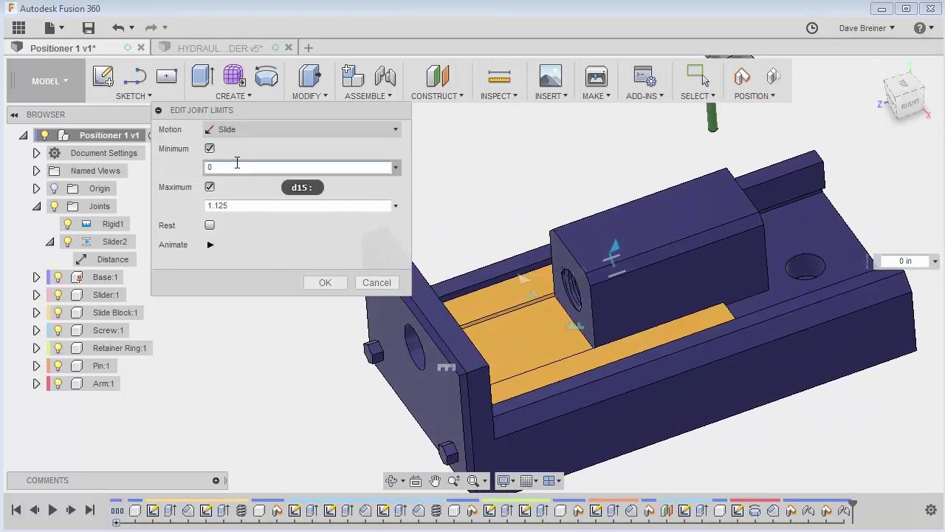
double_click(211, 168)
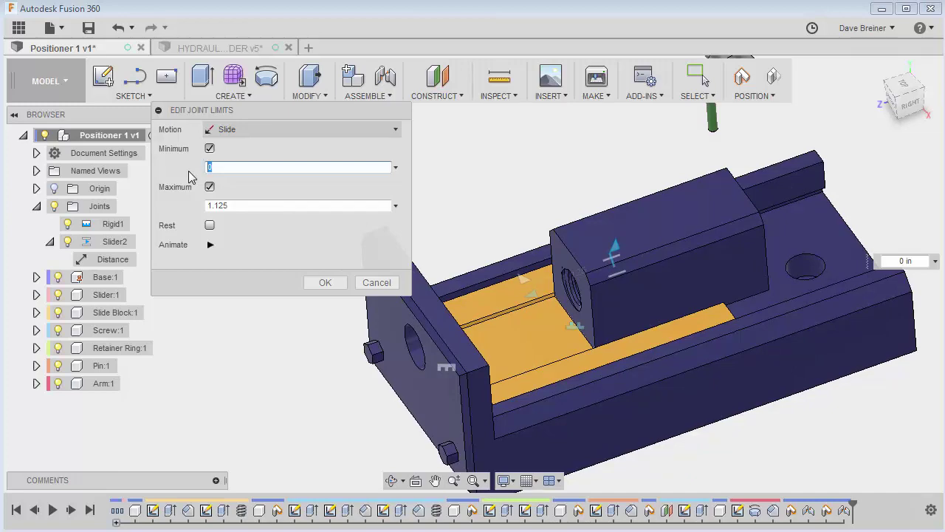
key("Tab")
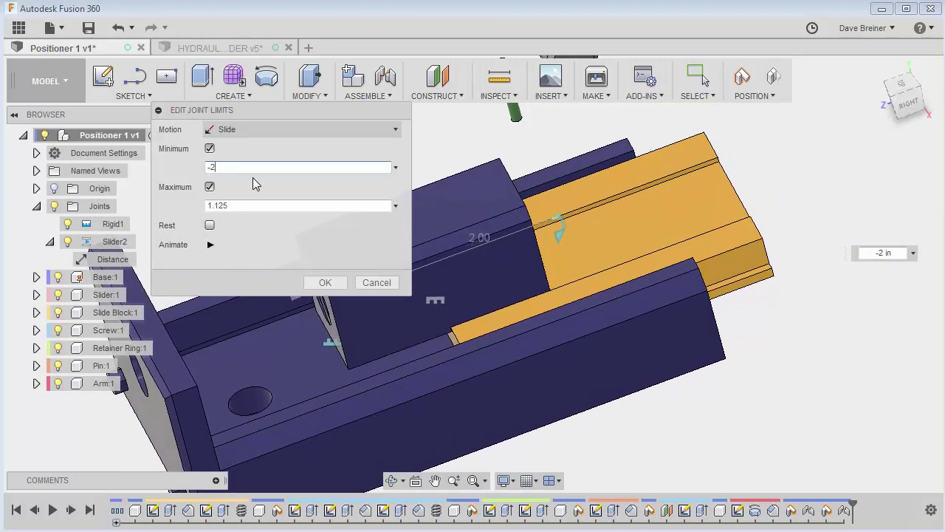
key("BackSpace")
type("3")
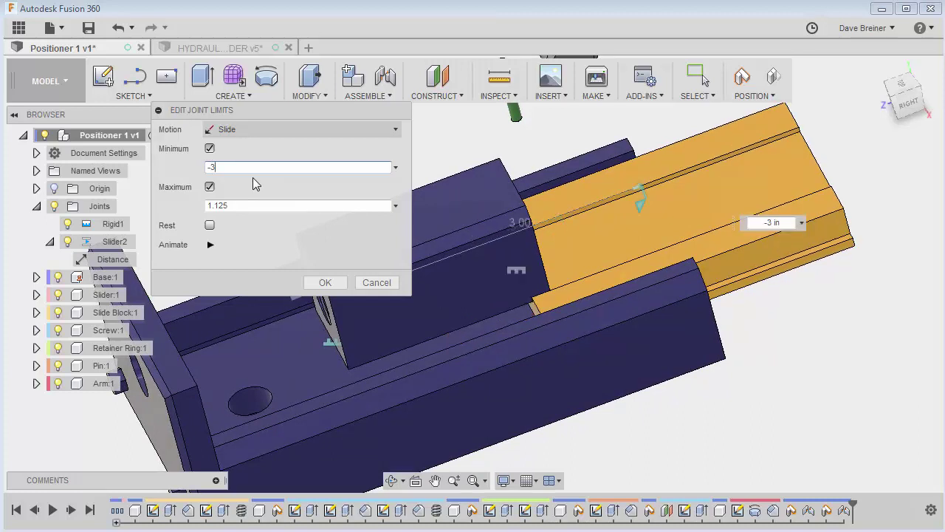
type(".5")
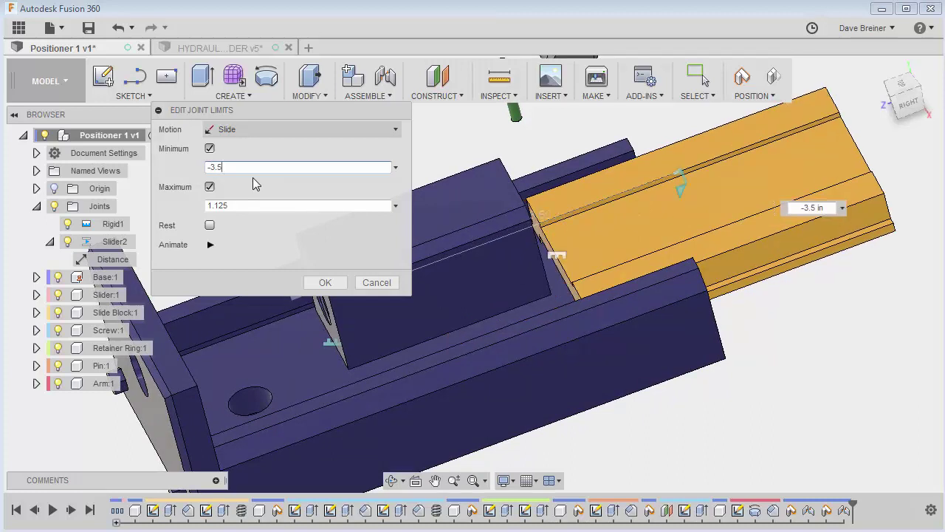
key("BackSpace")
type("25")
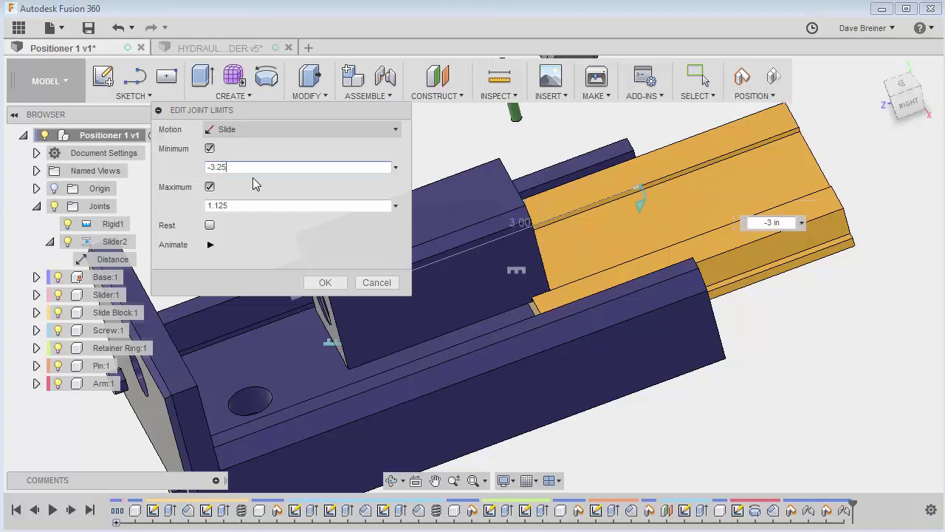
left_click(209, 245)
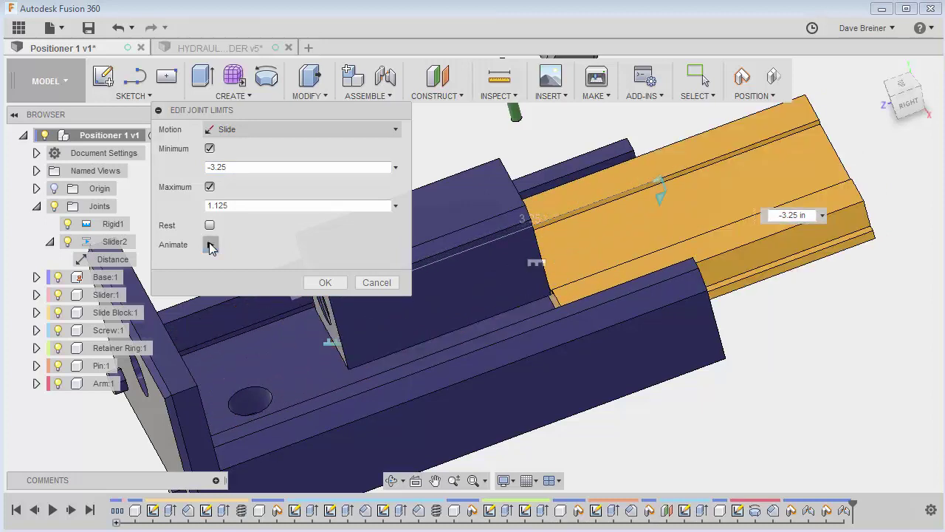
left_click(211, 246)
left_click(325, 283)
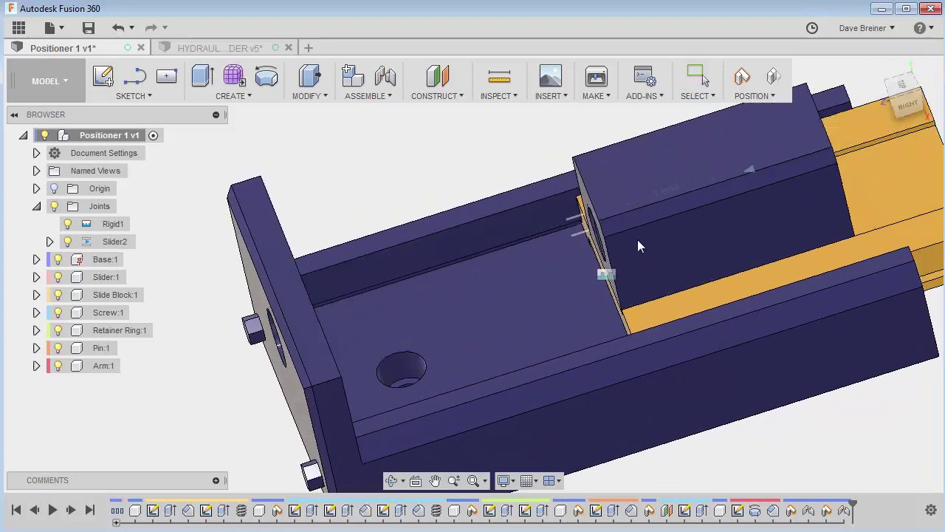
- Clear the selection and hide all joint symbols in the assembly
key("Escape")
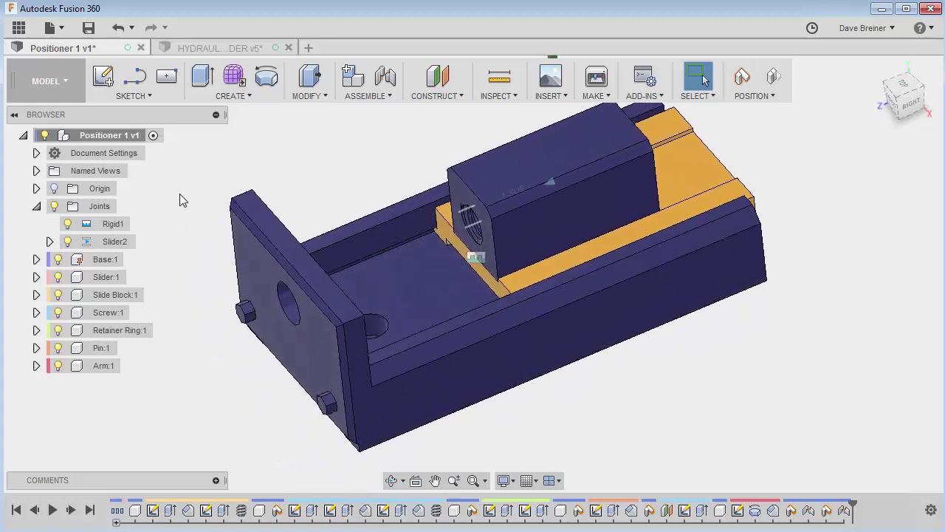
left_click(55, 207)
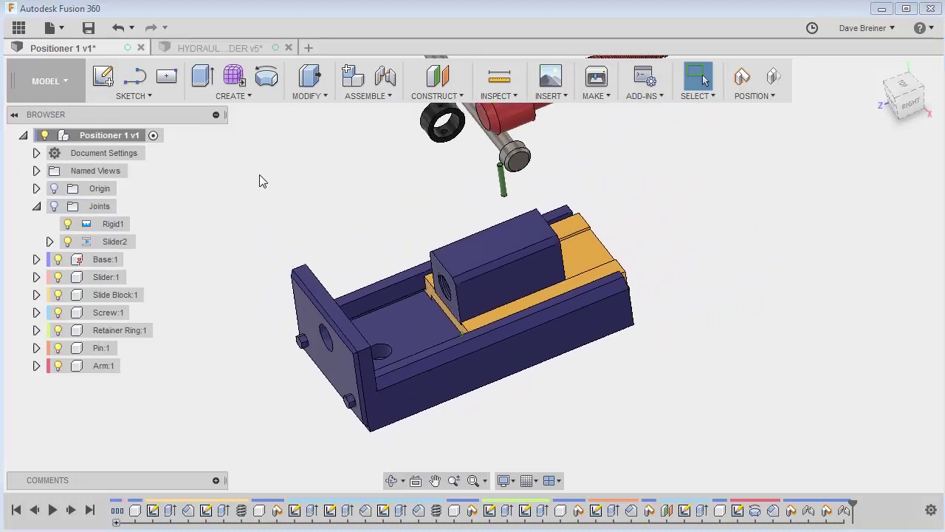
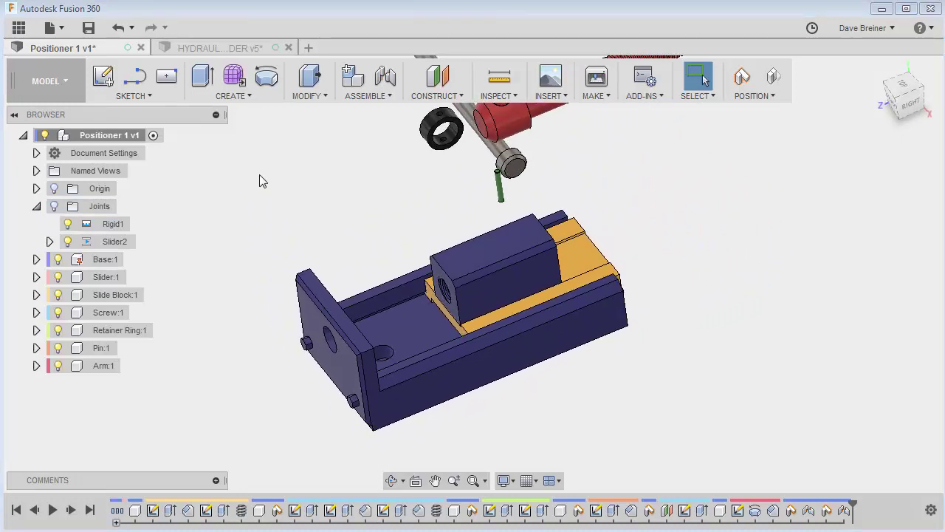
- Capture the moved position and join the screw head's inner shoulder to the end plate's hole with a Revolute joint
key("F6")
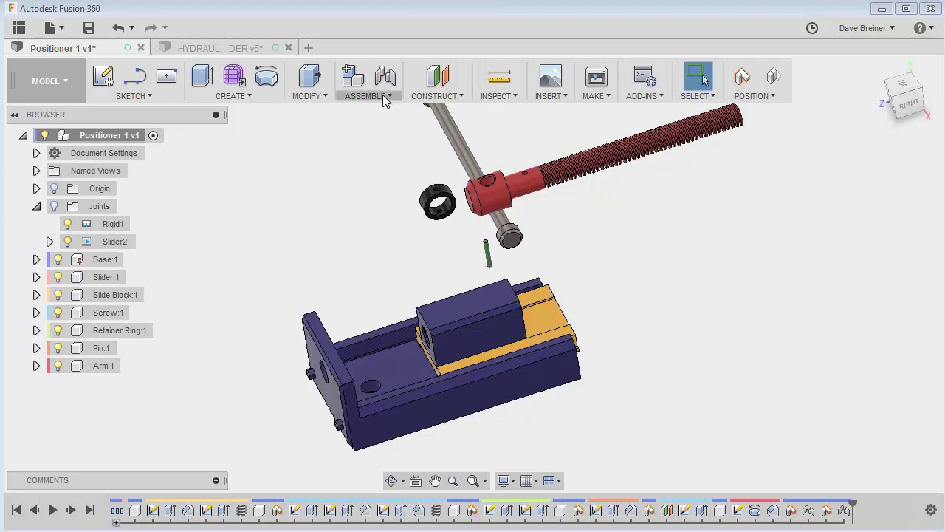
left_click(383, 96)
left_click(364, 130)
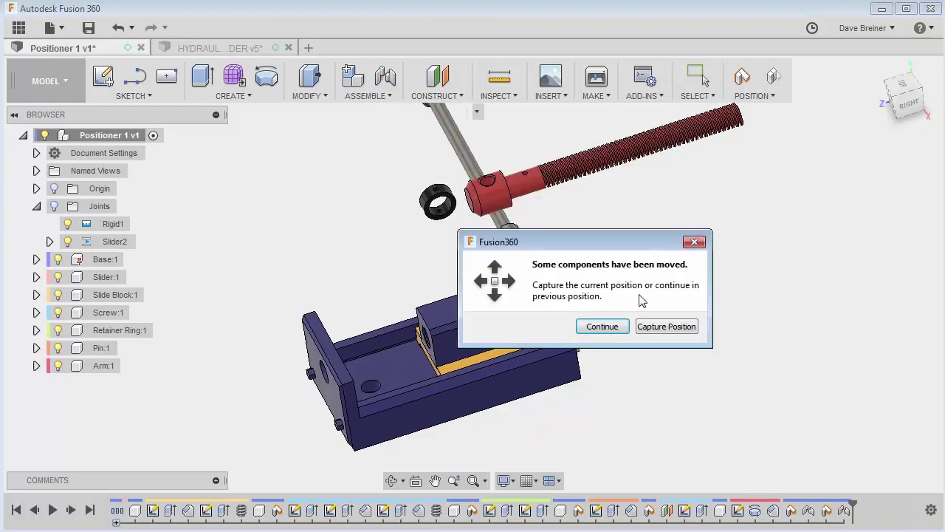
left_click(654, 328)
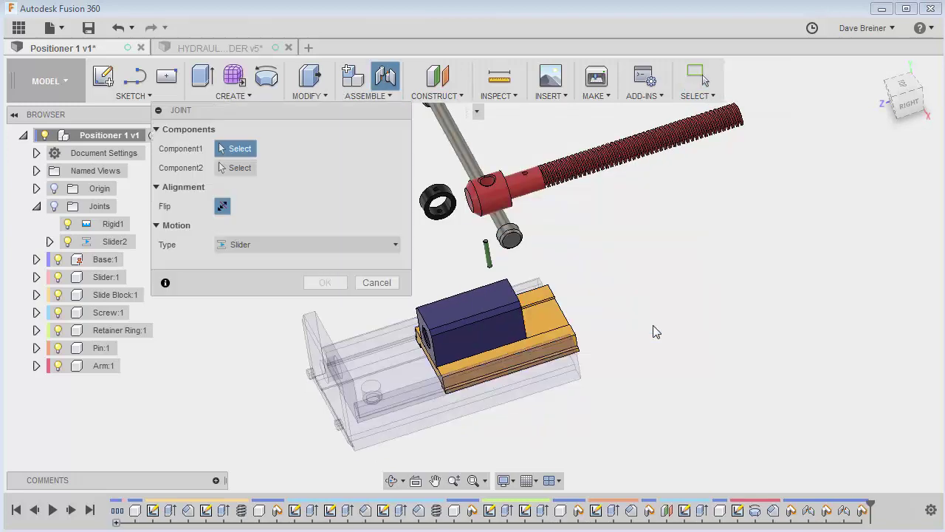
left_click(288, 243)
left_click(255, 279)
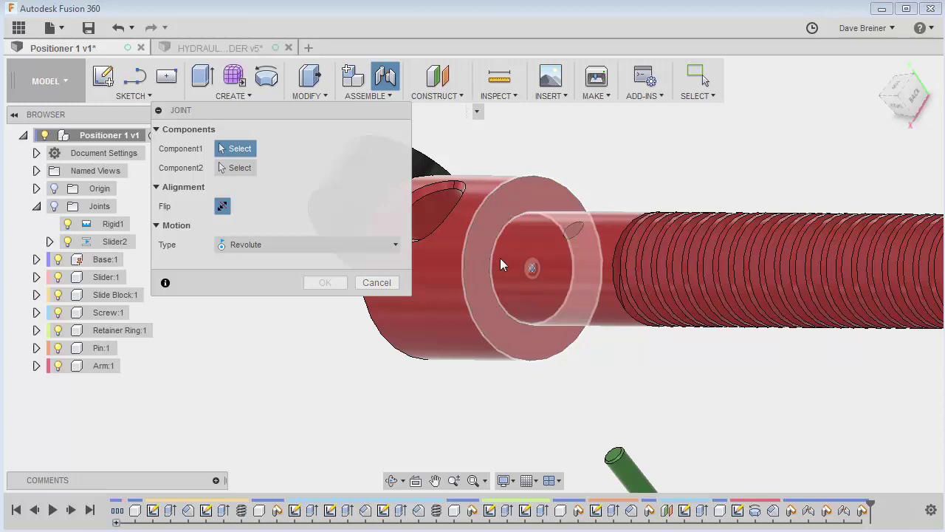
left_click(517, 200)
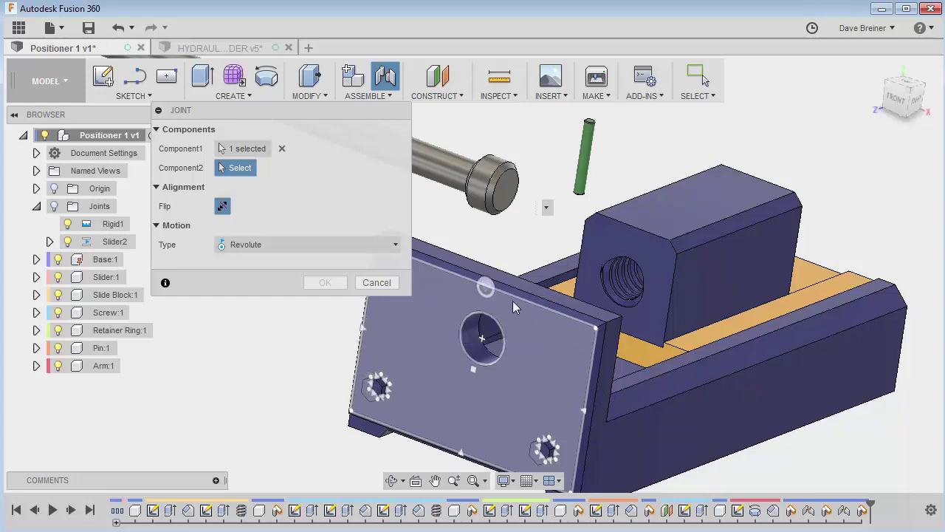
left_click(484, 340)
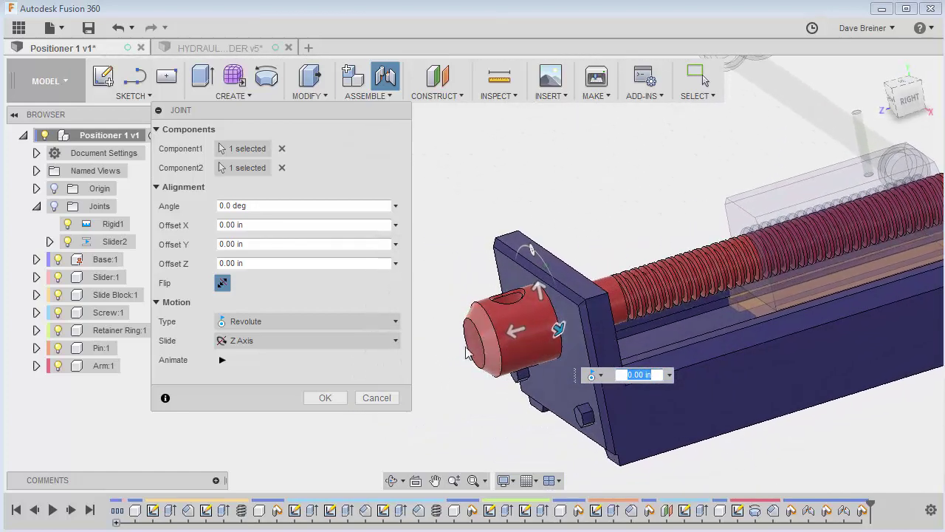
left_click(325, 399)
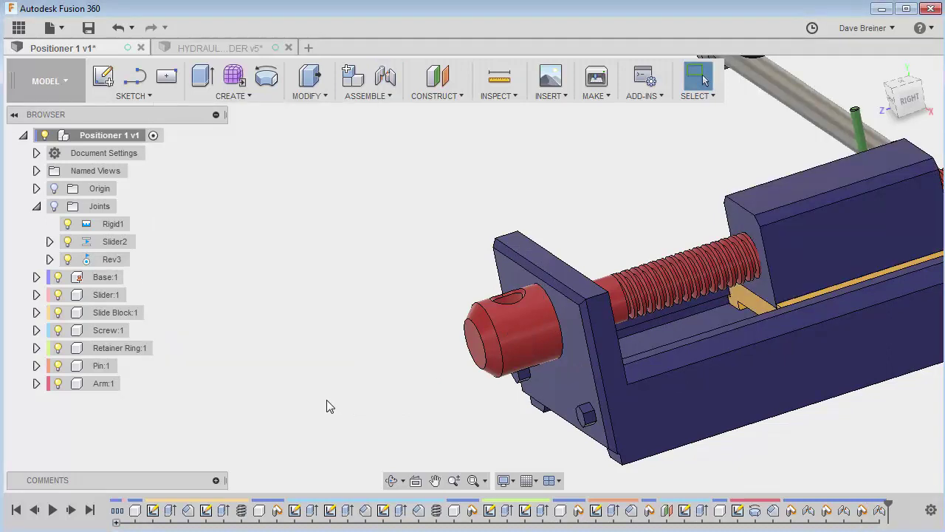
- Examine the pin hole in the screw shank and the matching cross holes in the retainer ring
scroll(636, 225, "down", 3)
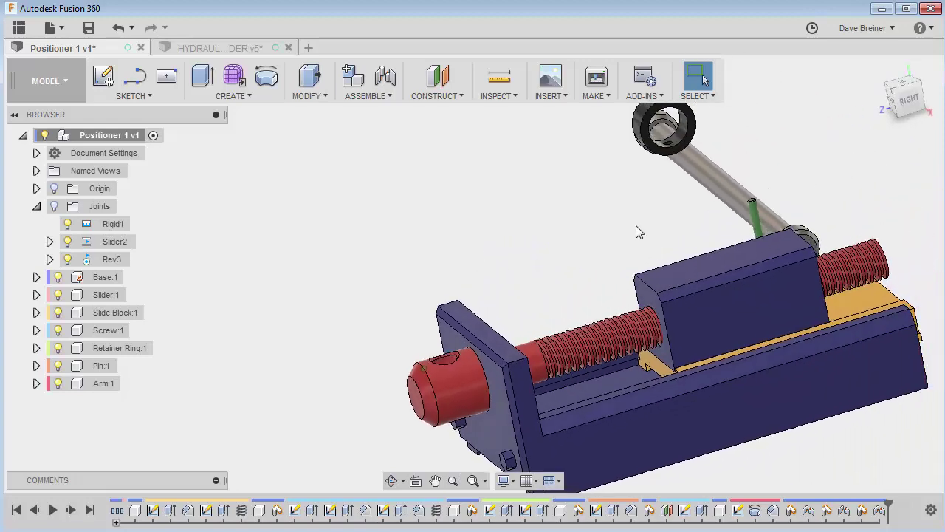
middle_click_drag(610, 201, 495, 415, "shift")
scroll(481, 437, "up", 4)
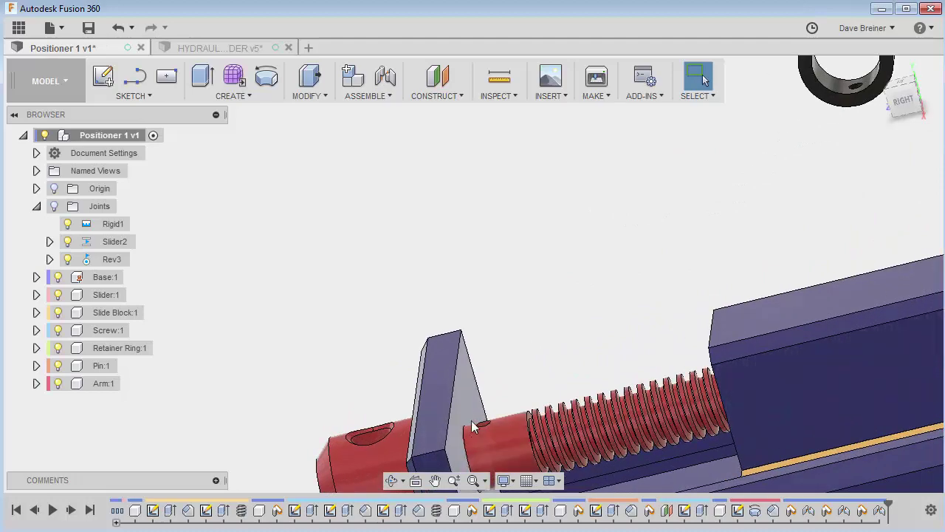
scroll(494, 300, "down", 2)
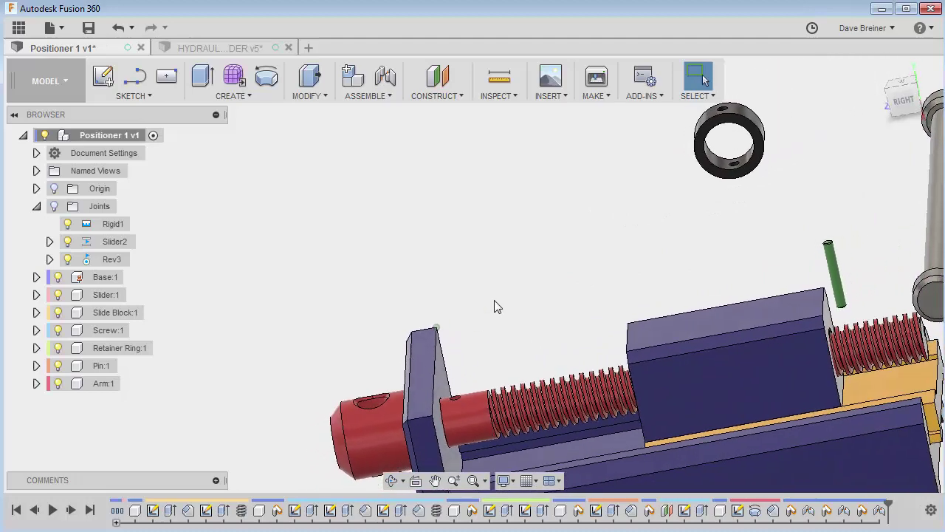
middle_click_drag(494, 300, 415, 344, "shift")
middle_click_drag(658, 191, 634, 220)
middle_click_drag(742, 162, 601, 225, "shift")
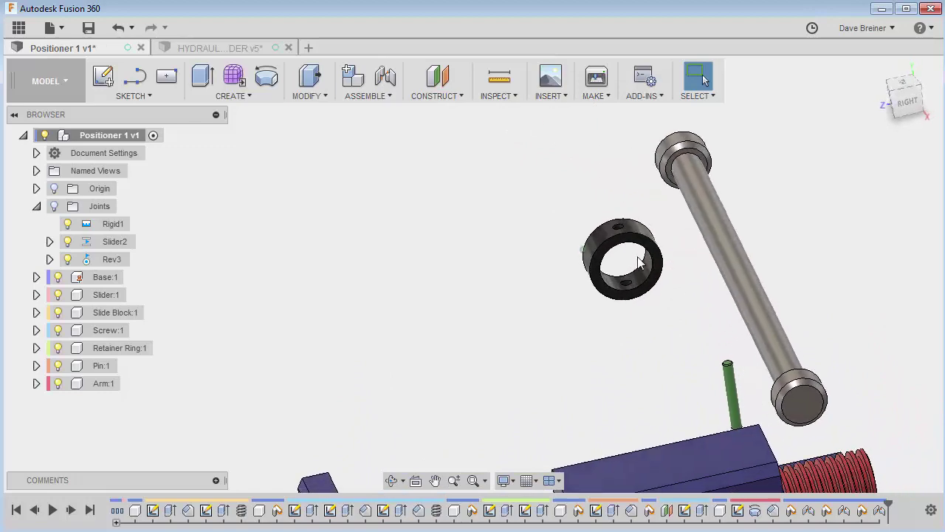
middle_click_drag(639, 265, 620, 234, "shift")
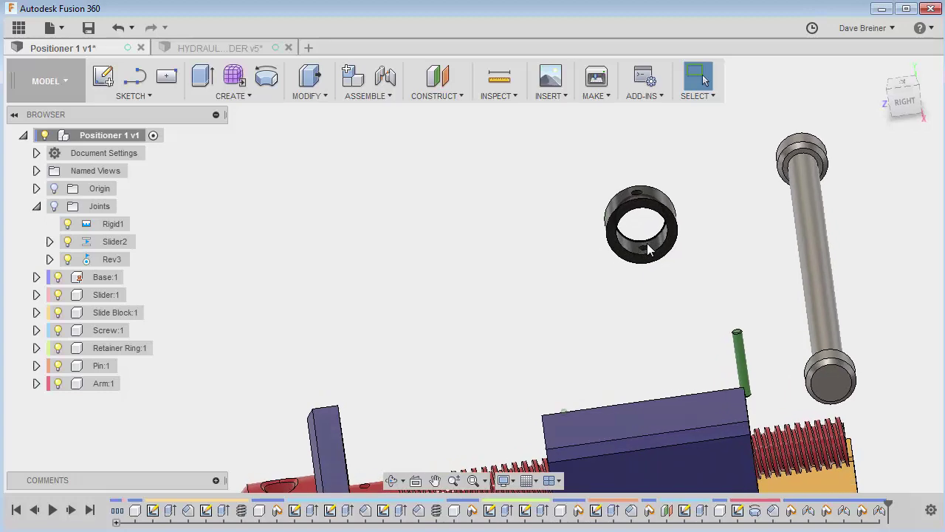
scroll(661, 246, "up", 5)
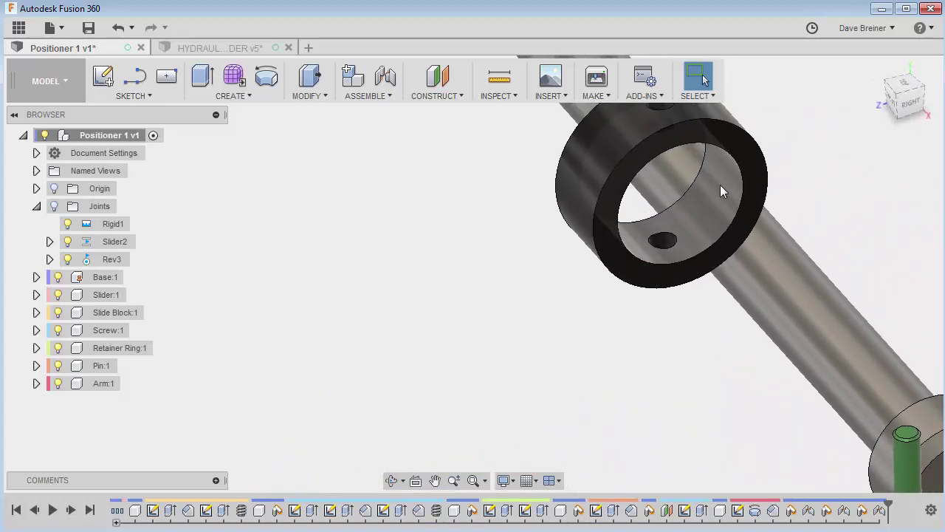
- Create a Simple joint origin on the axis of the retainer ring's bore, midway through its thickness
left_click(390, 98)
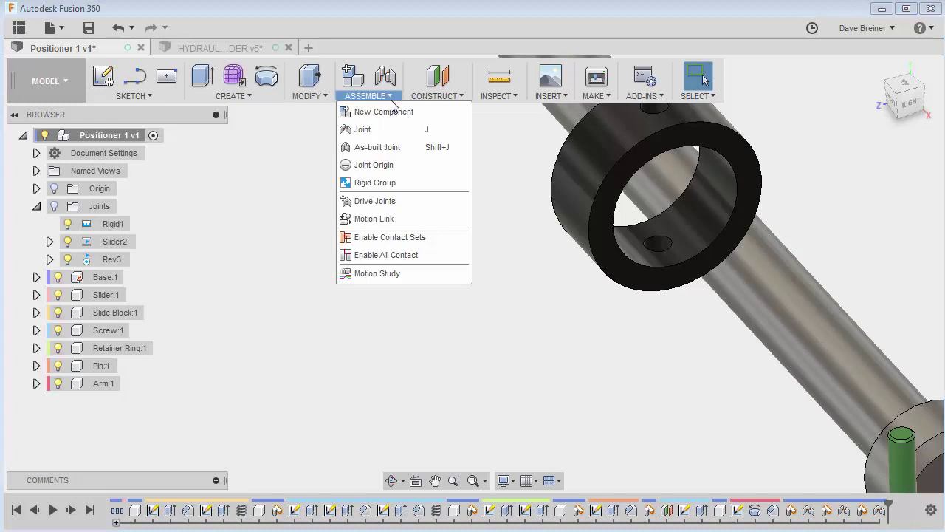
left_click(367, 169)
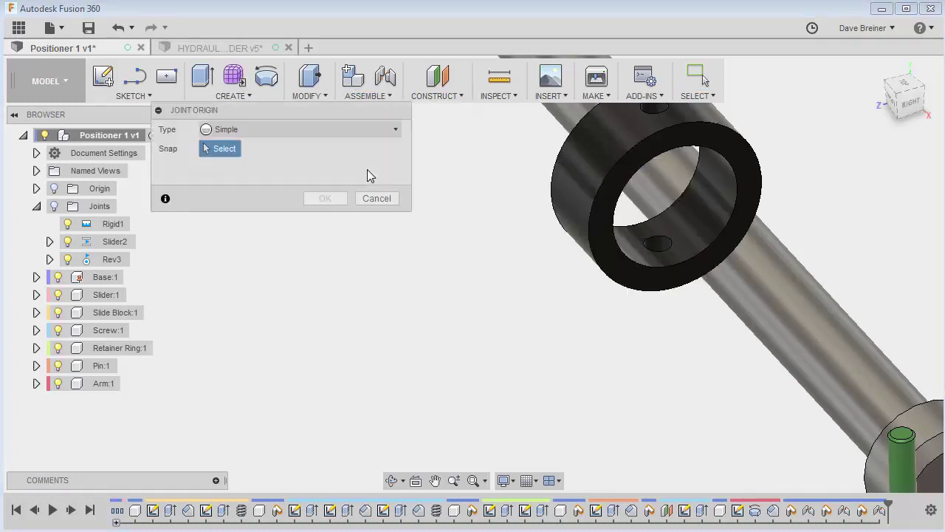
middle_click_drag(367, 170, 584, 295, "shift")
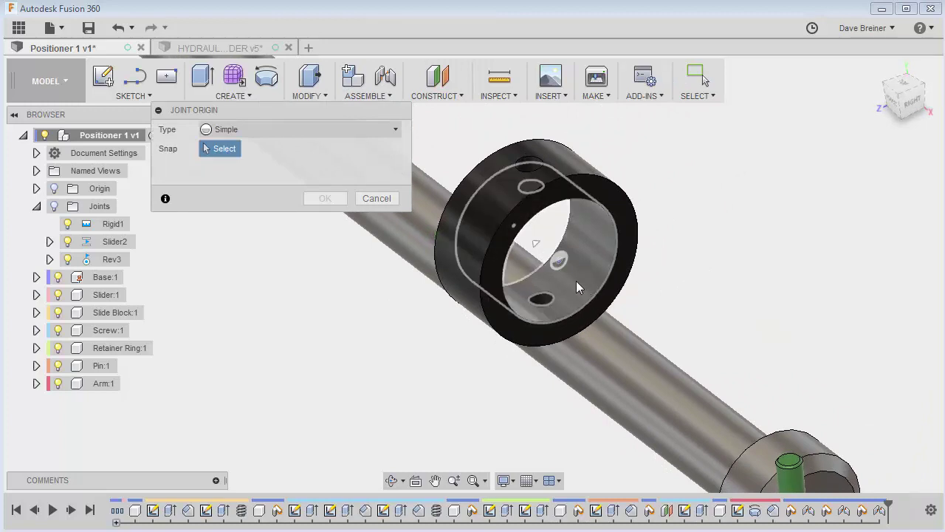
left_click(537, 247)
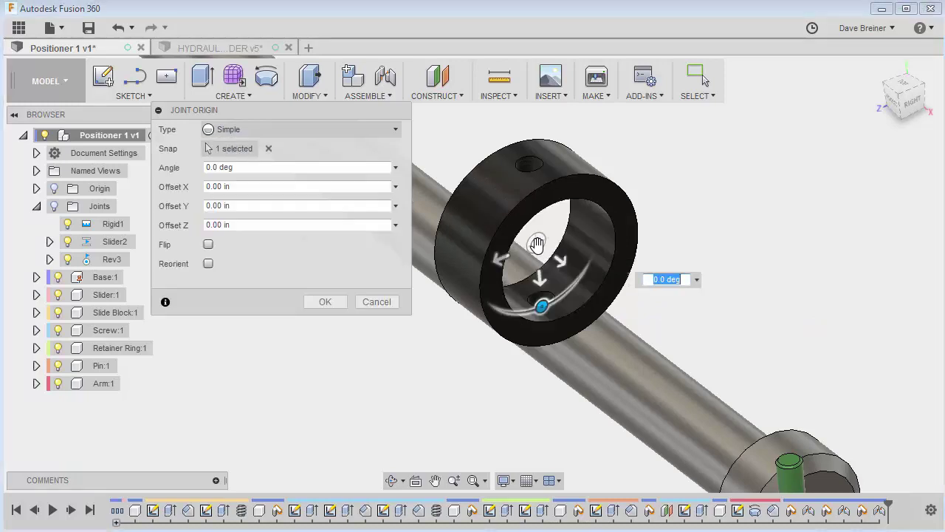
left_click(325, 302)
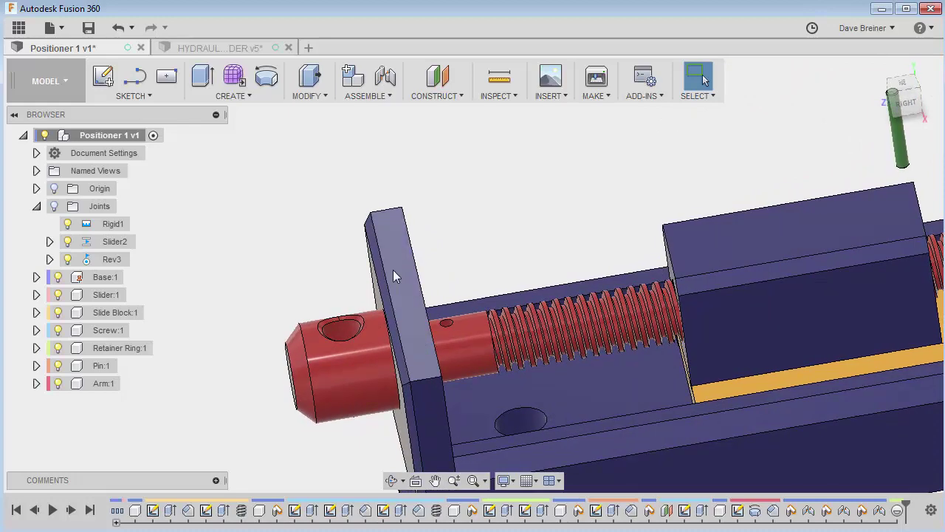
- Hide the base and connect the retainer ring's joint origin to the screw shank at the head shoulder with a Rigid joint
left_click(70, 277)
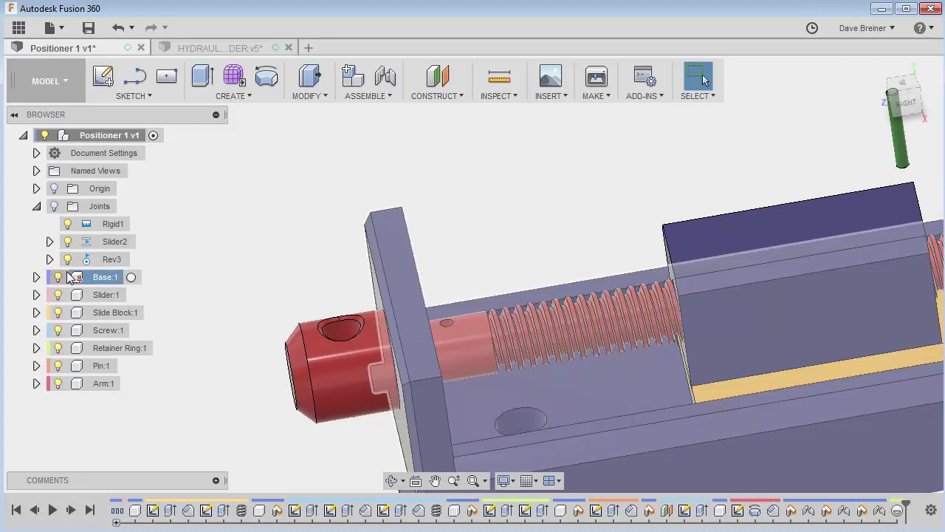
left_click(58, 278)
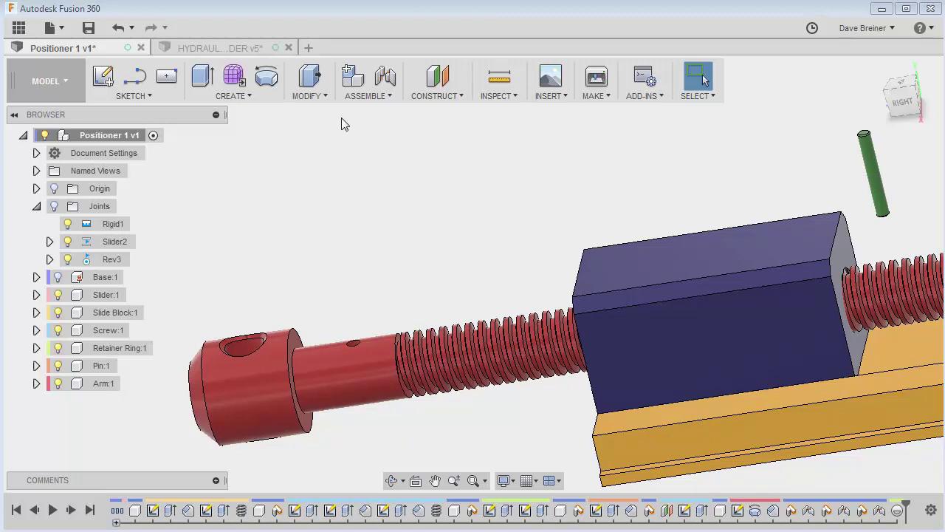
left_click(377, 96)
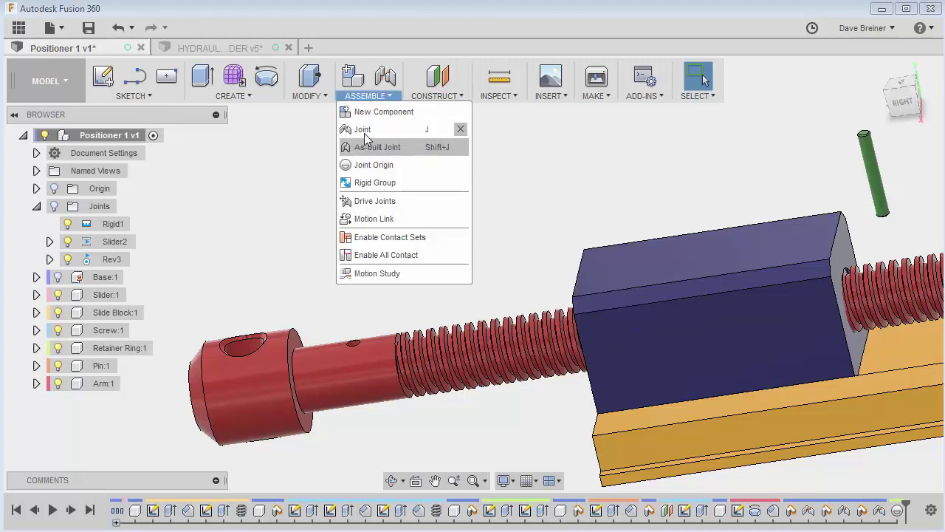
left_click(364, 129)
left_click(353, 245)
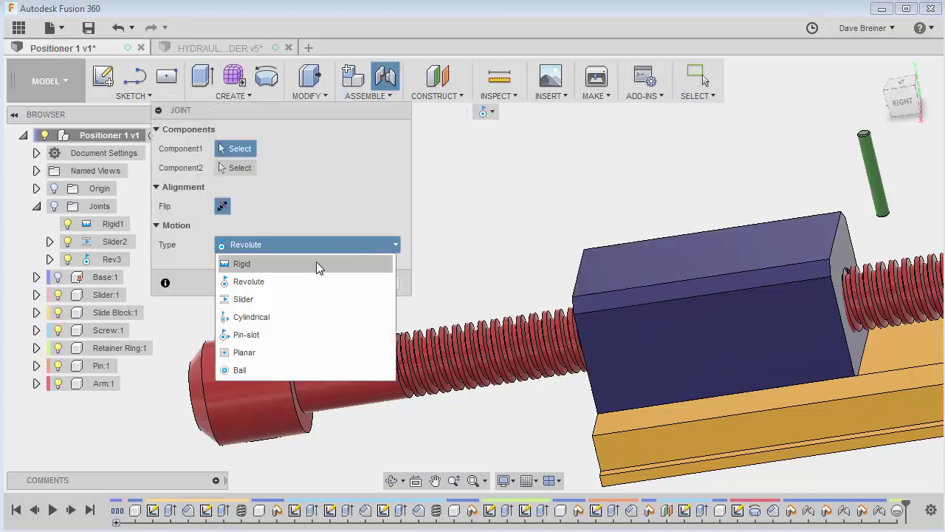
left_click(252, 268)
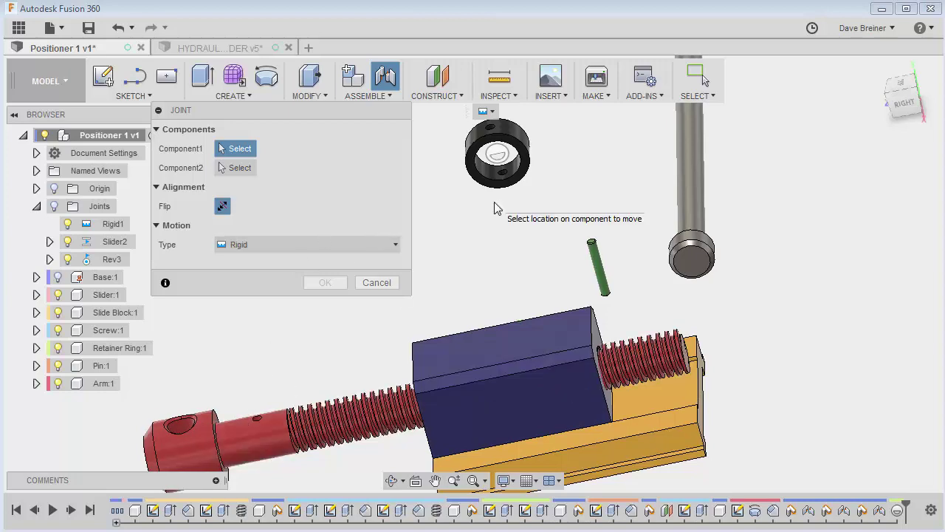
left_click(496, 163)
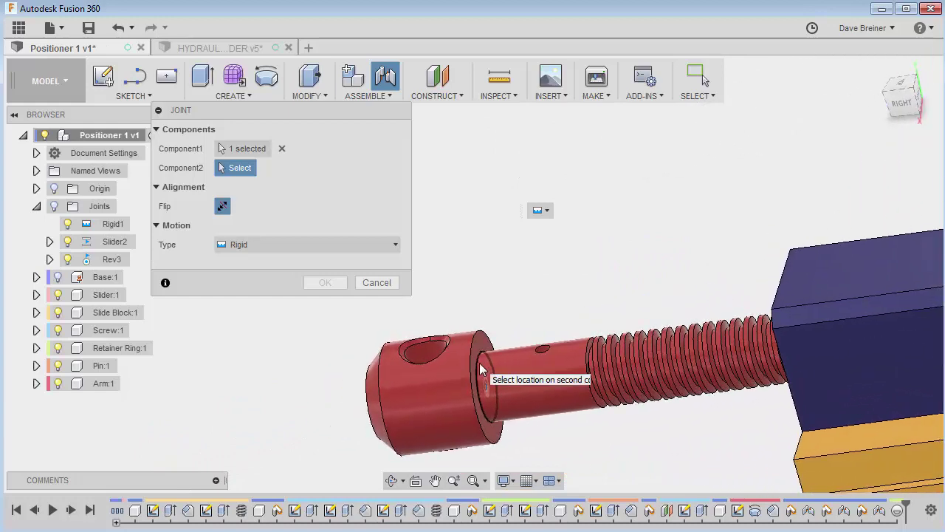
left_click(479, 362)
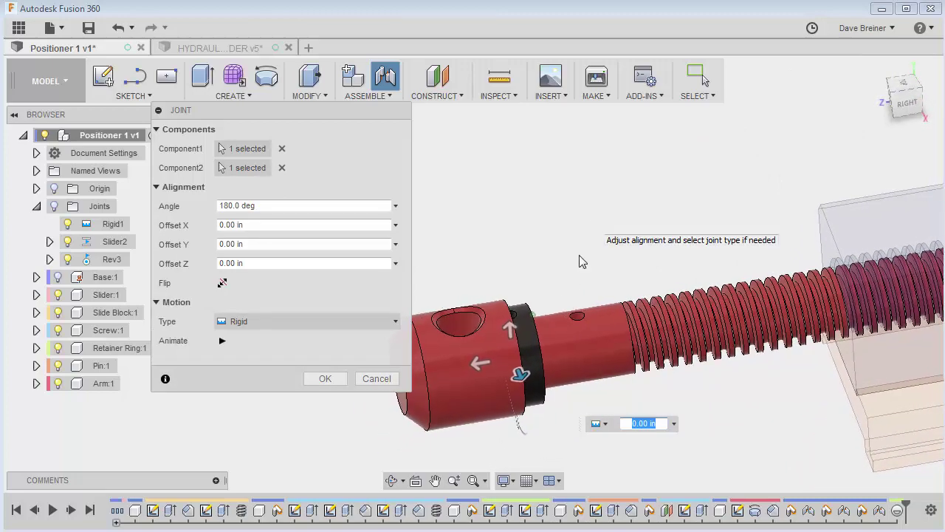
- Slide the retainer ring along the screw shank, set the joint's Z offset to -0.5875 in, and accept the joint
left_click_drag(517, 371, 572, 344)
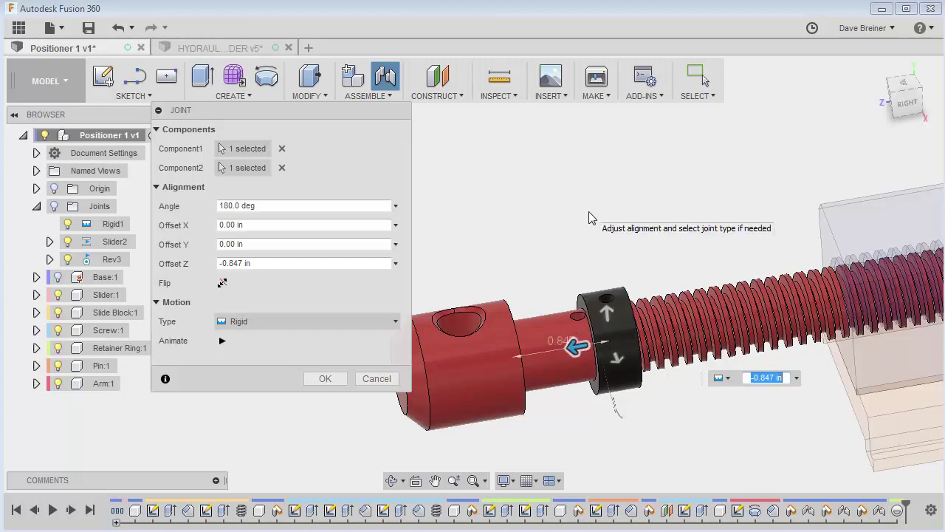
left_click(278, 263)
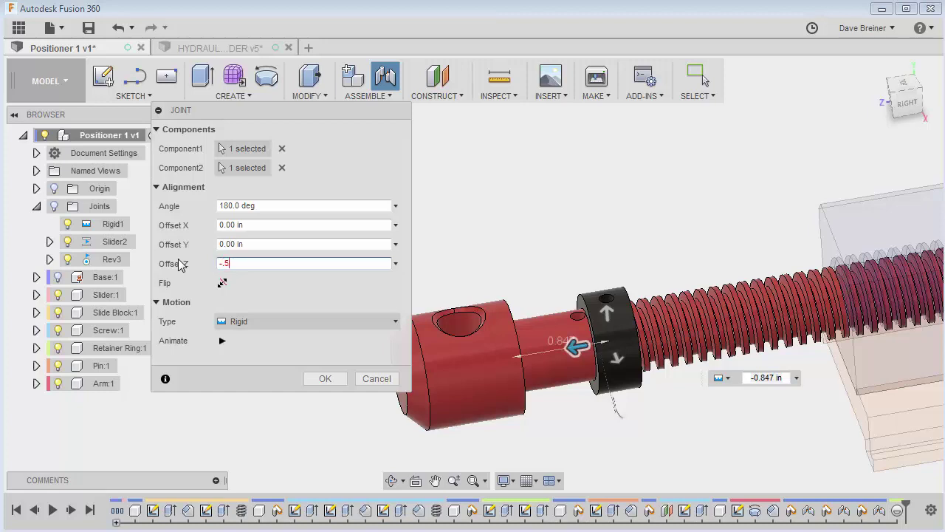
type("-.5875")
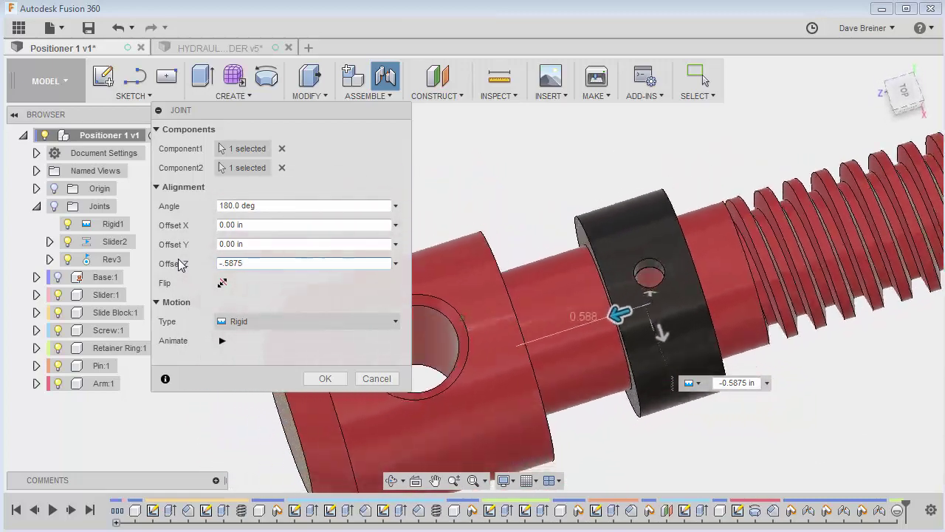
left_click(323, 378)
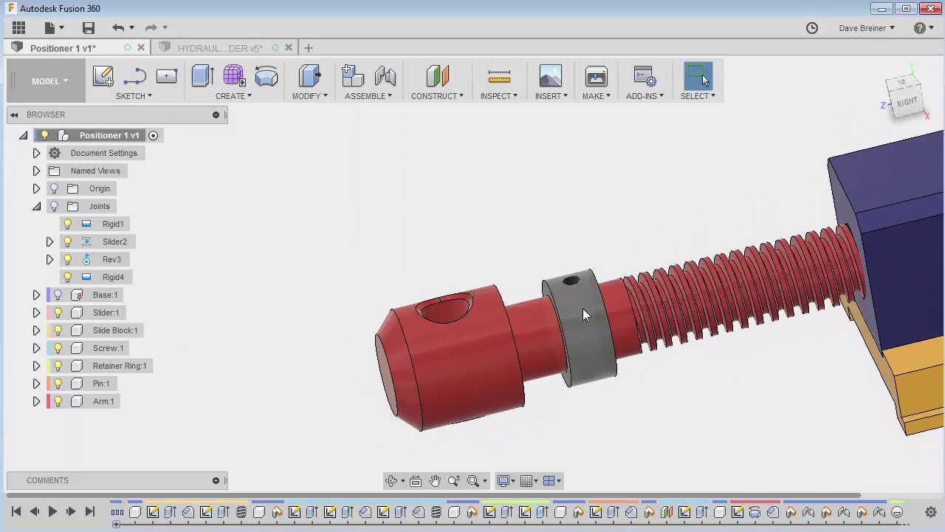
- Rotate the screw to check that the retainer ring turns with it, and show the base again
left_click_drag(582, 308, 596, 341)
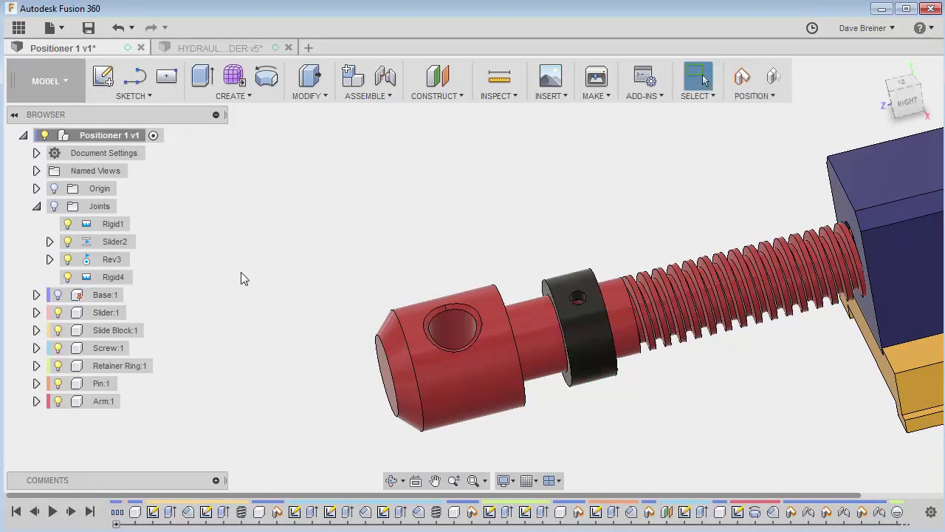
left_click(58, 295)
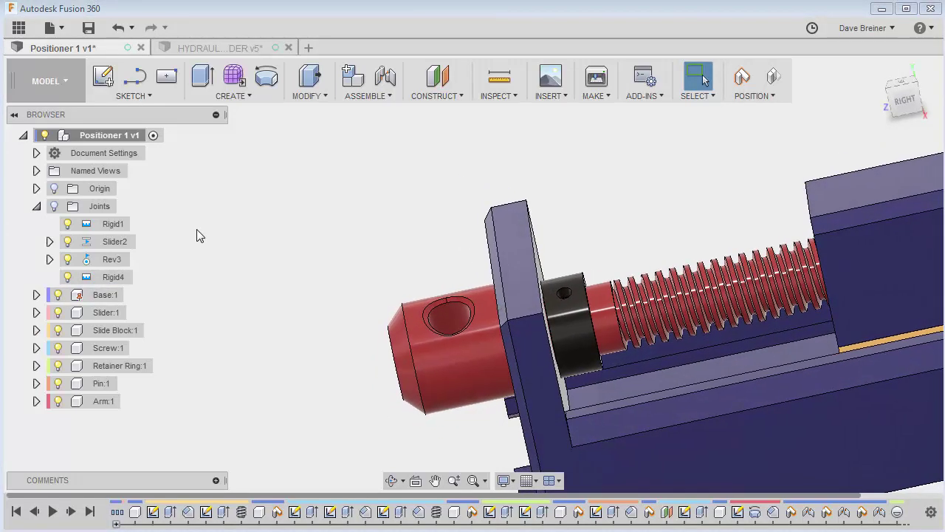
scroll(656, 180, "down", 2)
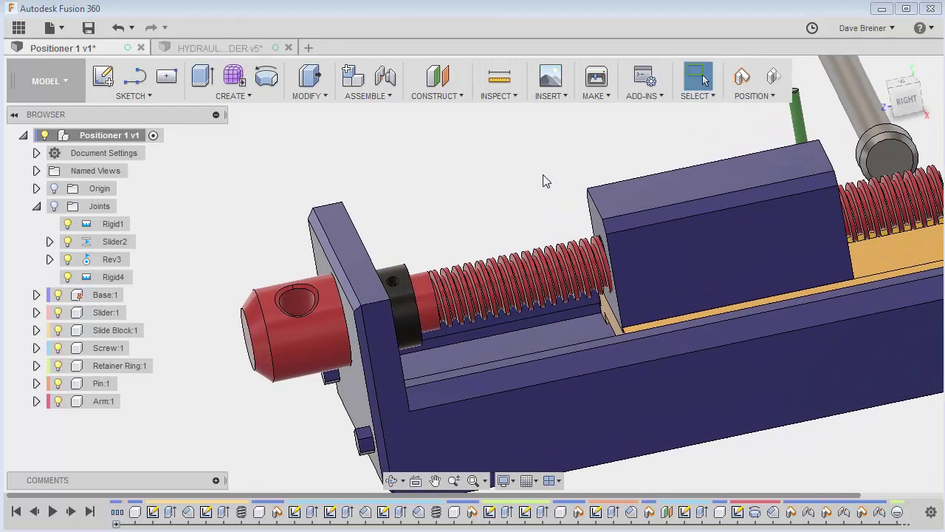
- Capture the moved components' current position and start a Revolute joint from the center of the pin's upper end
left_click(392, 99)
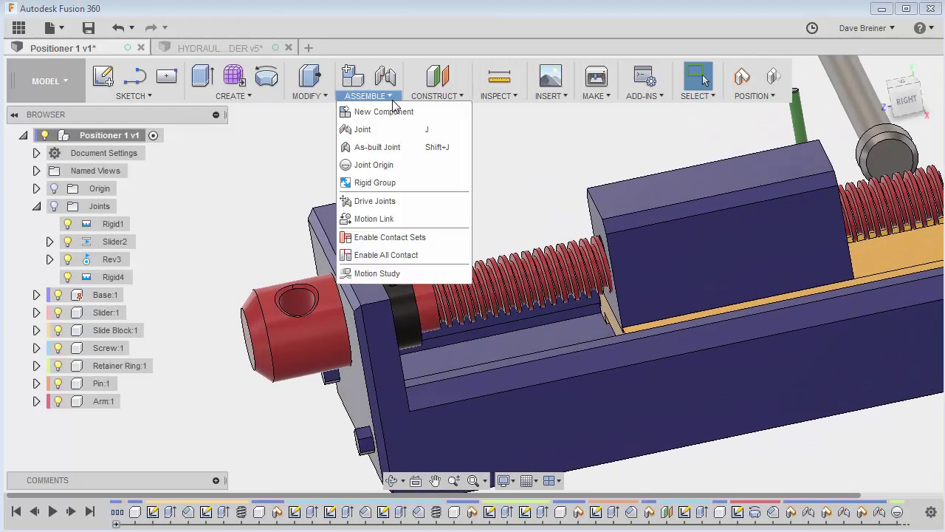
left_click(391, 130)
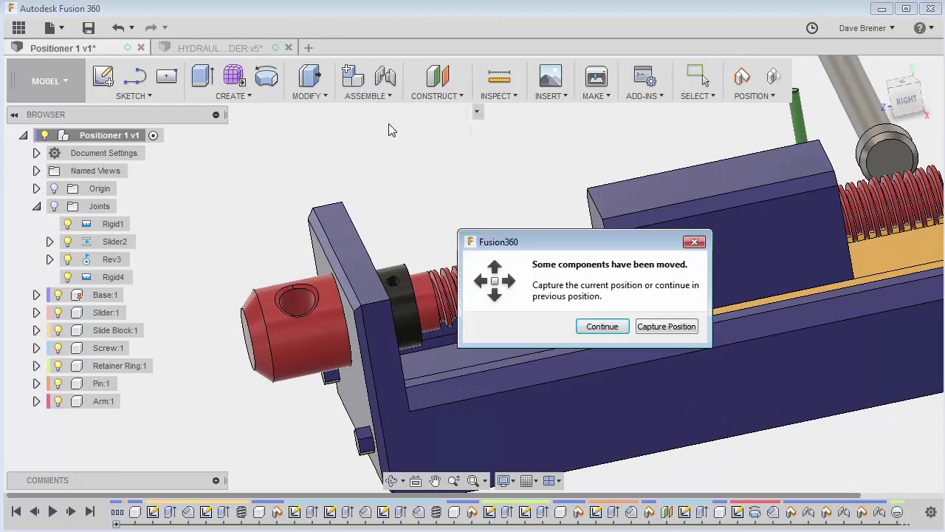
left_click(663, 330)
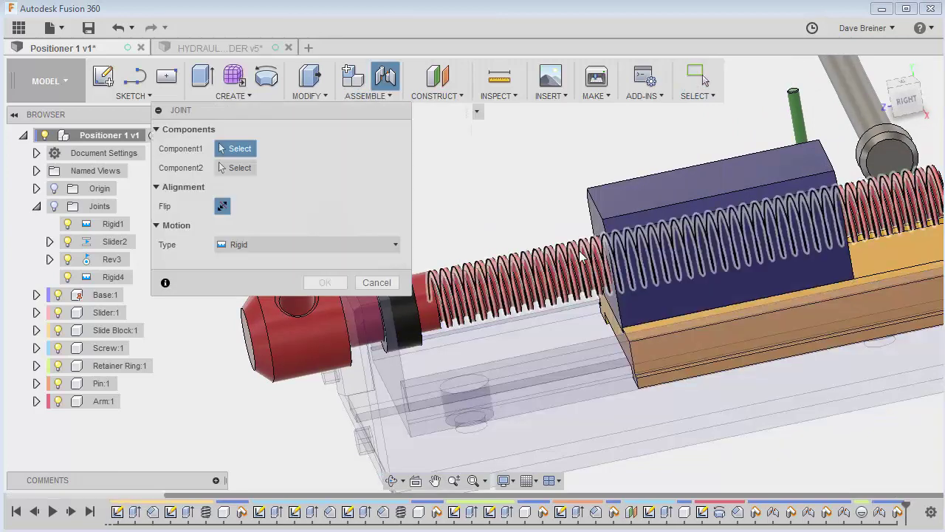
left_click(285, 243)
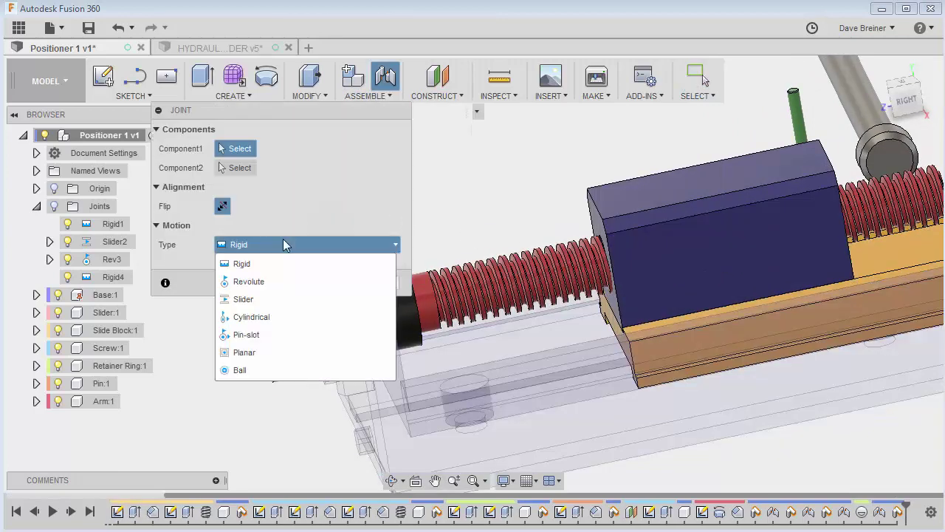
left_click(249, 283)
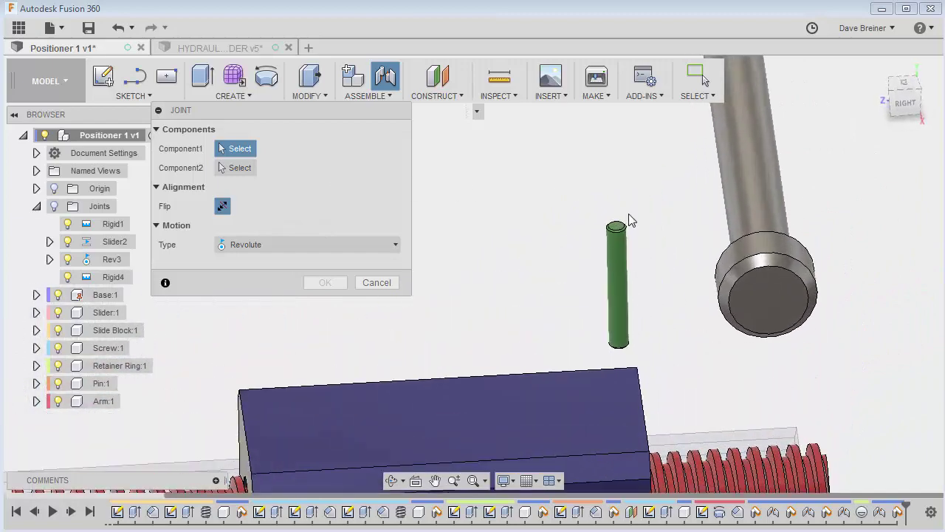
scroll(629, 219, "up", 4)
left_click(612, 235)
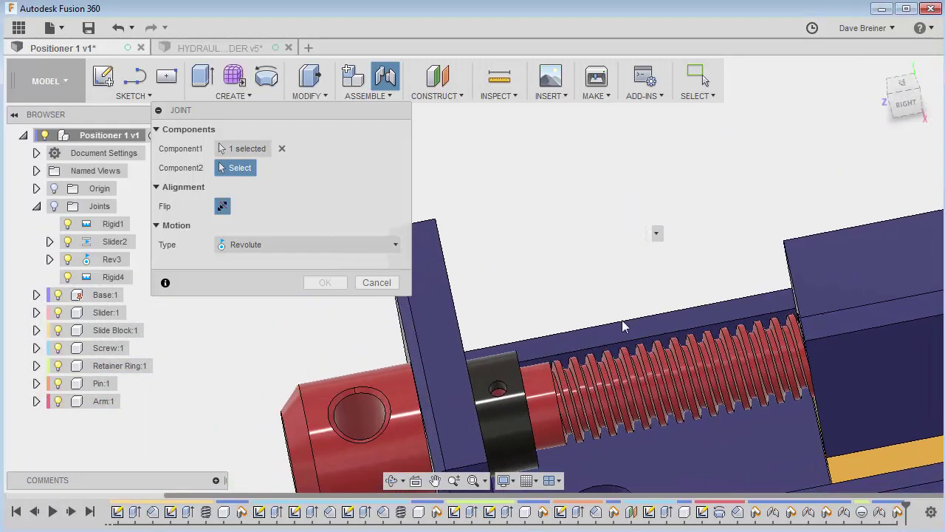
- Connect the pin to the small radial hole in the retainer ring and accept the Revolute joint
scroll(589, 378, "up", 3)
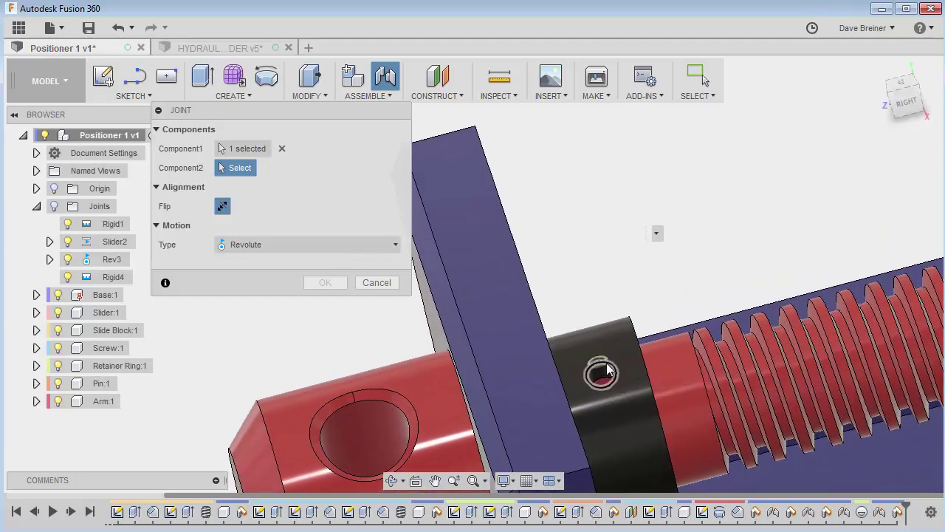
middle_click_drag(621, 418, 615, 404, "shift")
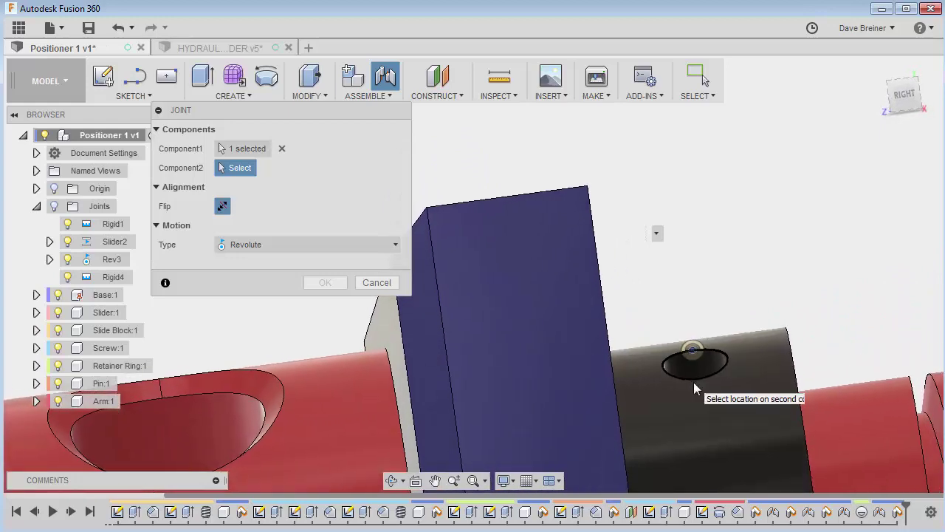
left_click(692, 364)
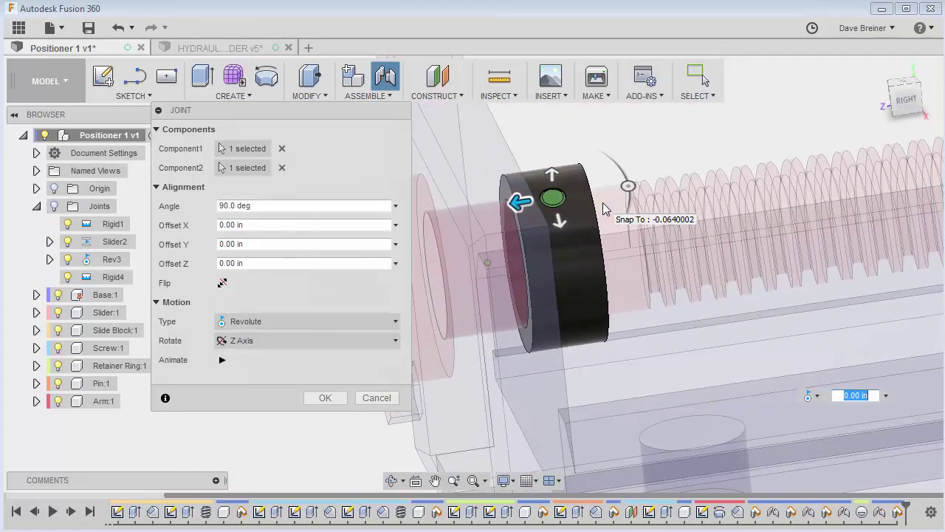
left_click(324, 402)
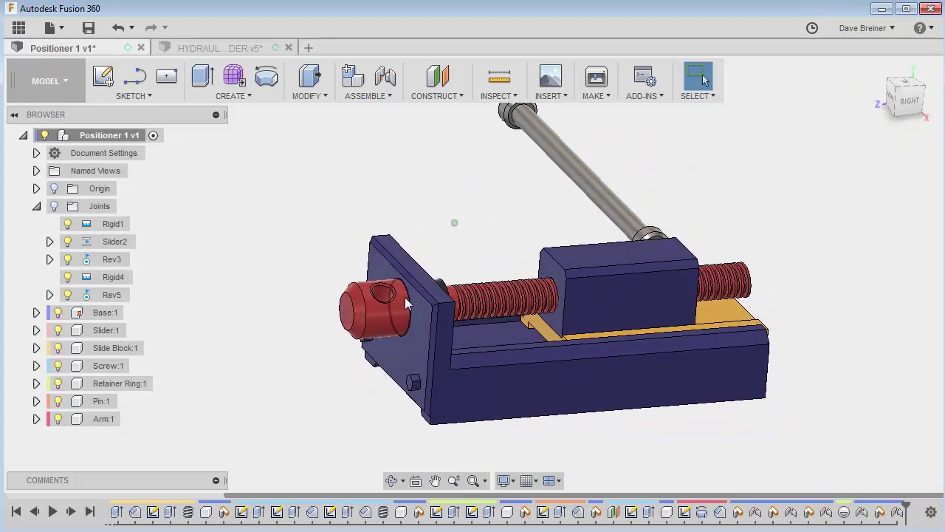
- Start a Cylindrical joint with the midpoint of the arm's shaft as the first component's joint location
left_click(377, 97)
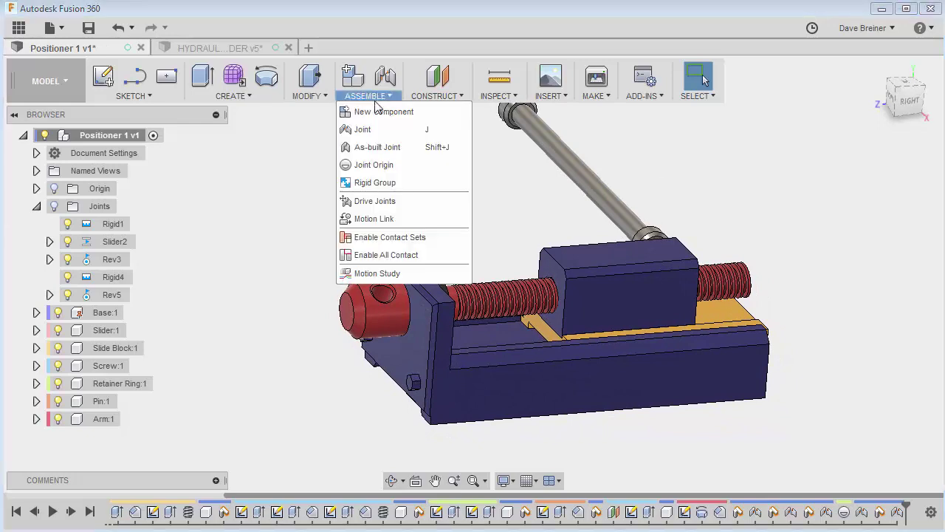
left_click(363, 130)
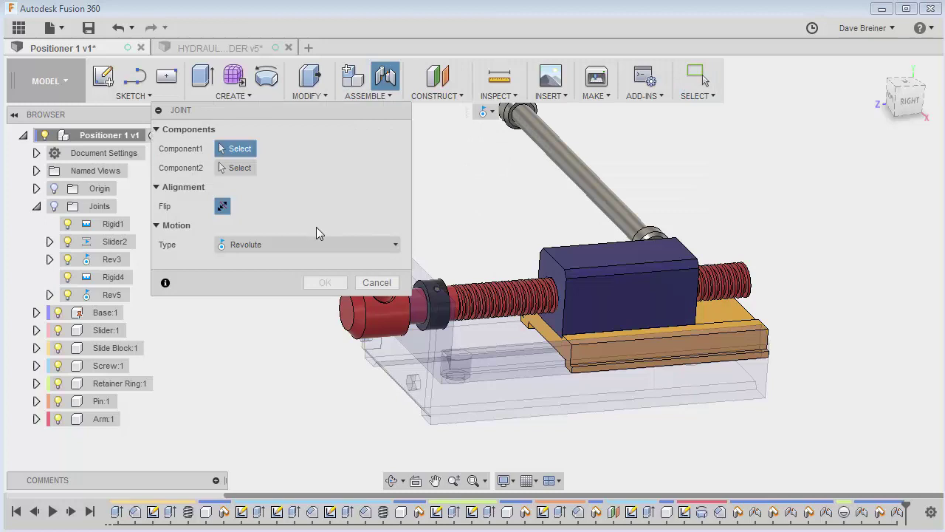
left_click(306, 243)
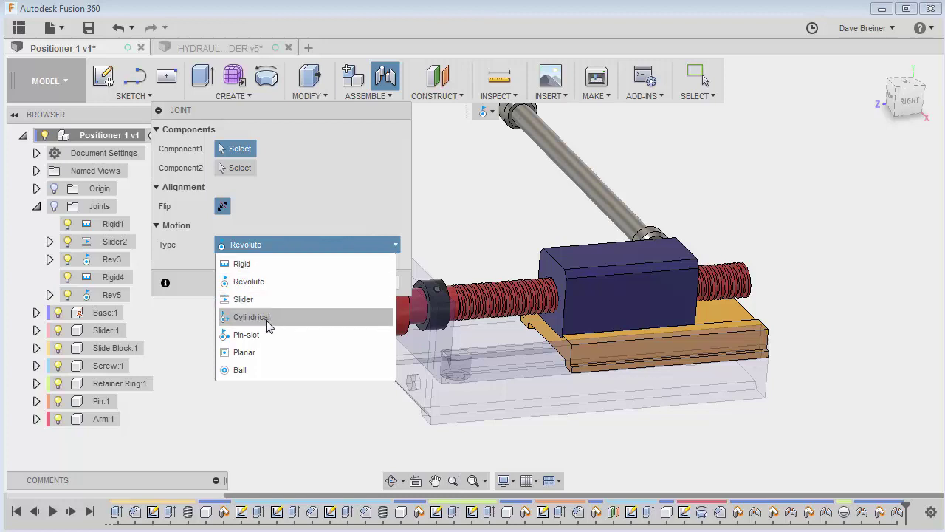
left_click(252, 317)
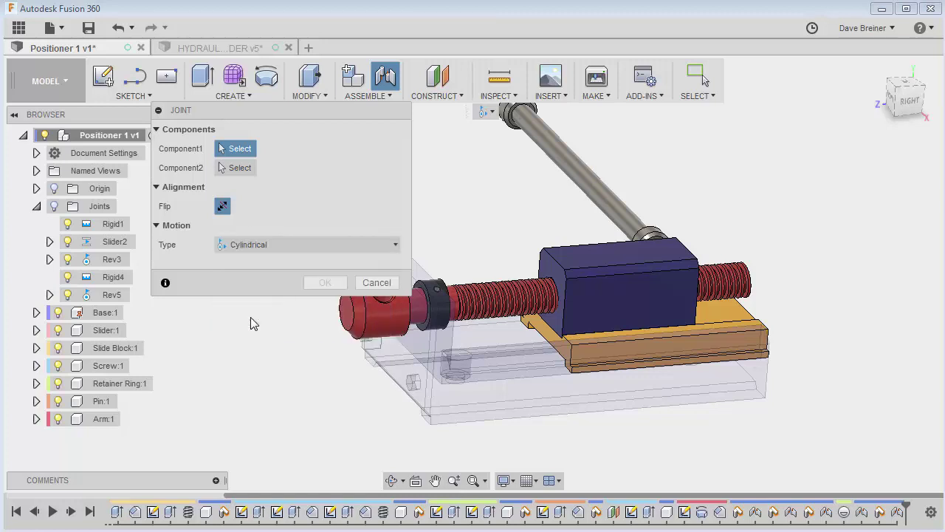
left_click(579, 174)
scroll(661, 213, "up", 10)
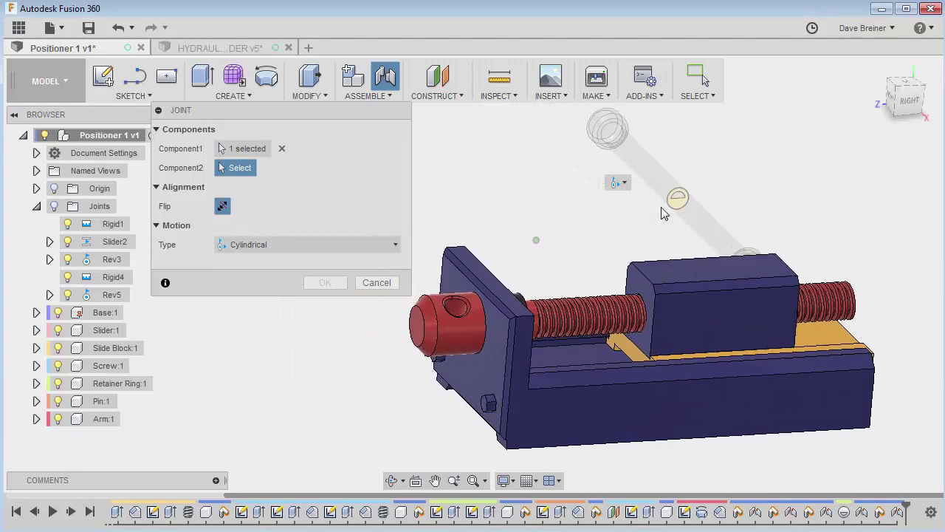
- Connect the arm to the middle of the cross hole in the screw head and accept the Cylindrical joint
scroll(661, 213, "up", 3)
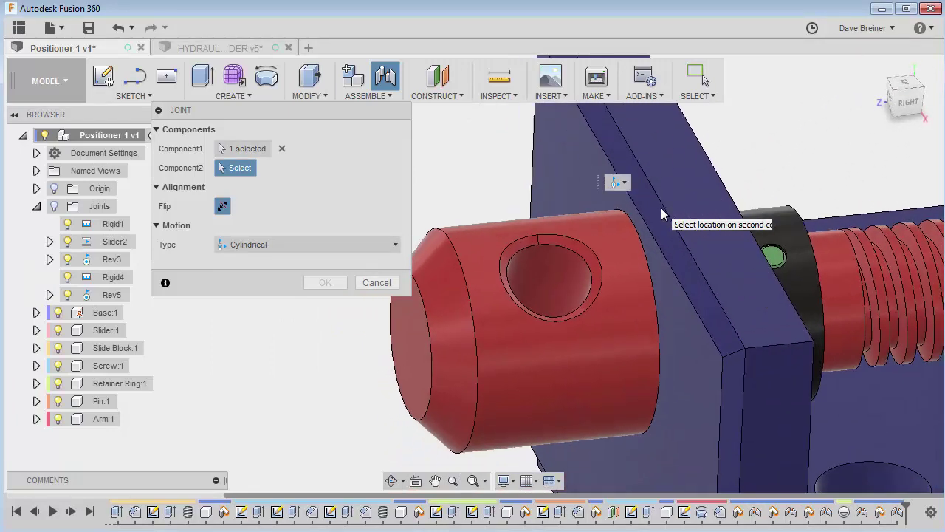
scroll(661, 212, "down", 3)
middle_click_drag(660, 208, 707, 153)
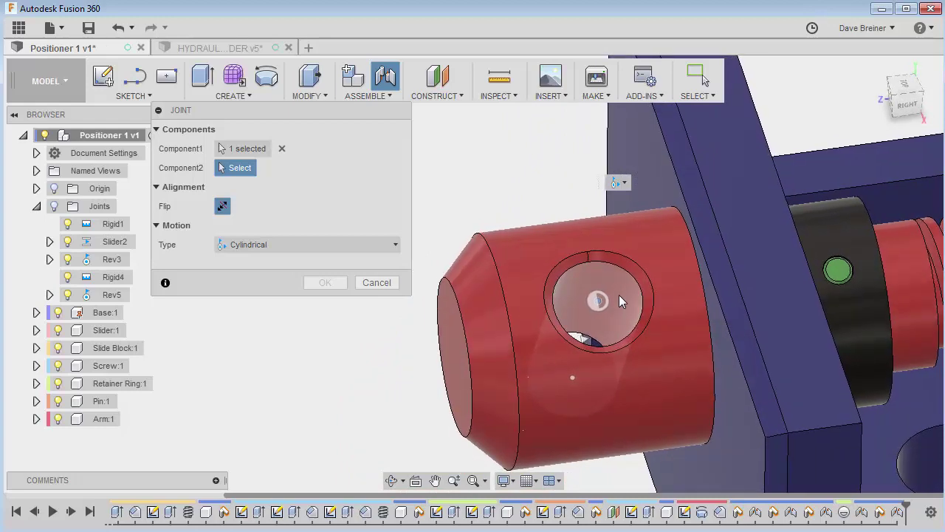
middle_click_drag(621, 294, 550, 302, "shift")
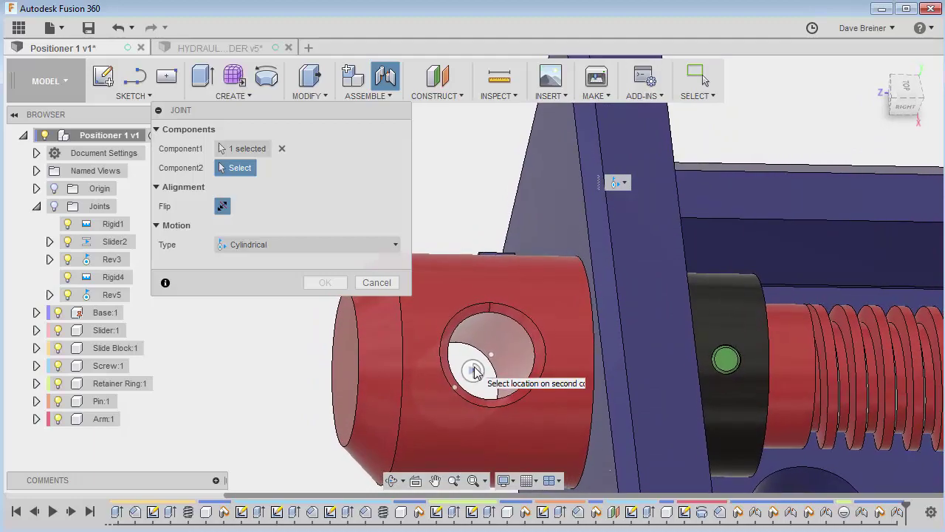
left_click(472, 369)
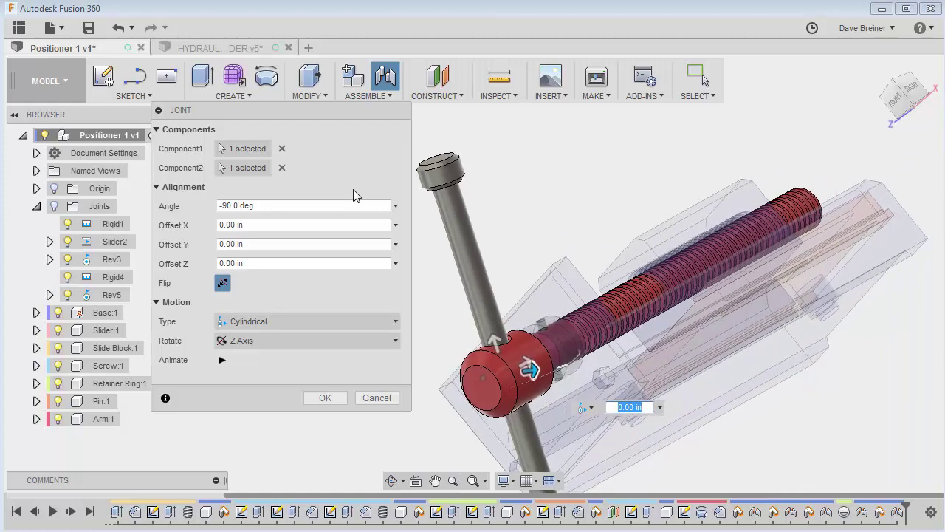
left_click(326, 398)
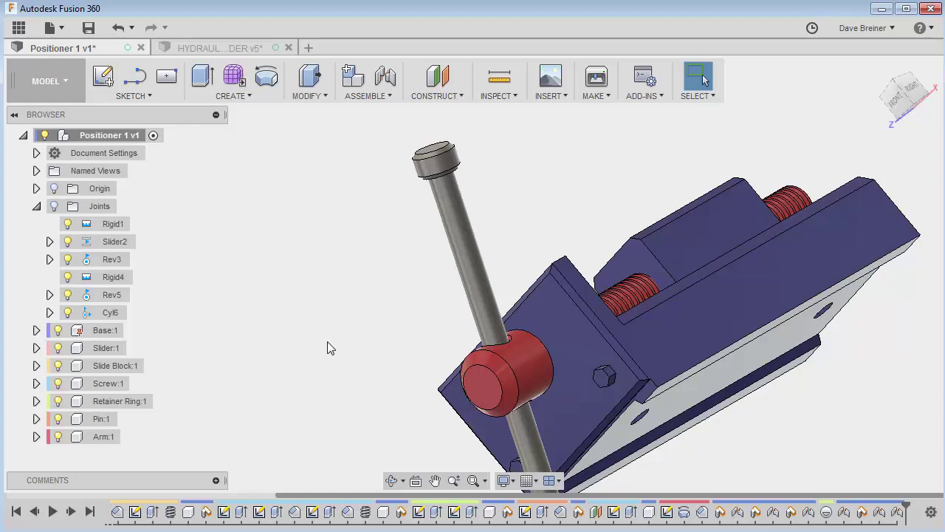
- Move the arm in the screw head to check how it slides and rotates with the screw
middle_click_drag(358, 284, 418, 207)
middle_click_drag(435, 329, 523, 250, "shift")
left_click_drag(547, 218, 559, 249)
scroll(556, 226, "up", 3)
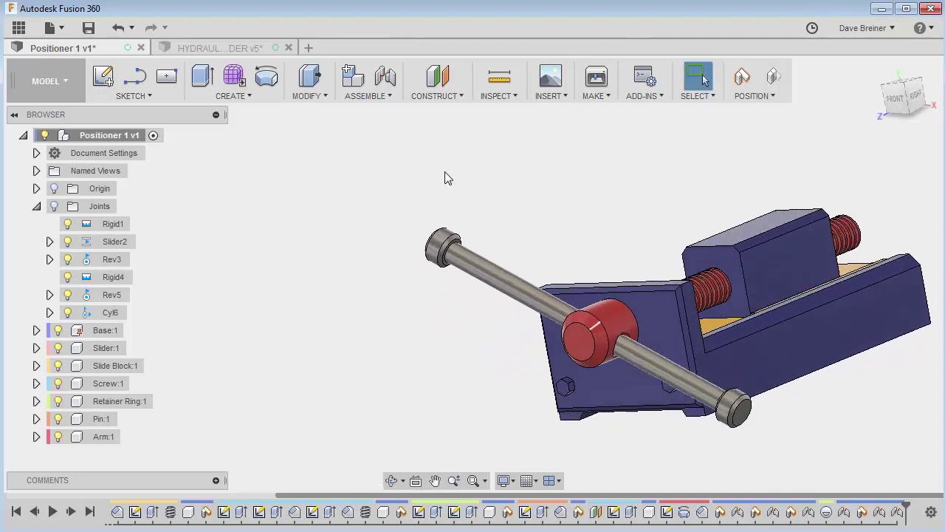
- Set the arm joint's slide limits to a minimum of -2.5 in and a maximum of 2.5 in, and animate the motion
left_click(49, 313)
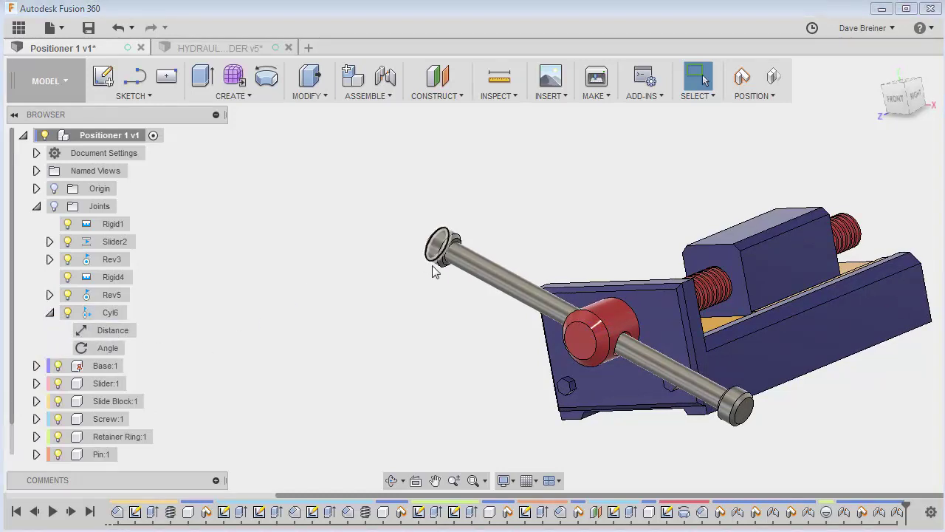
left_click(163, 331)
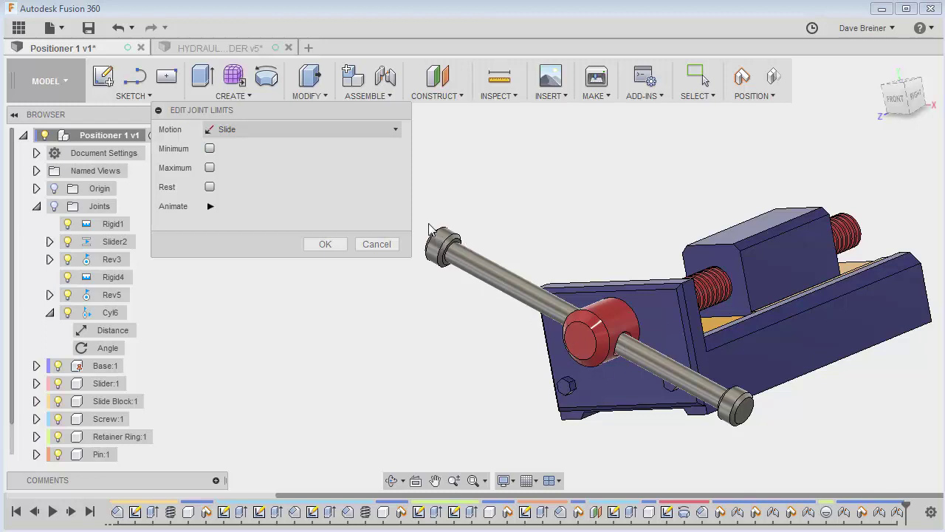
left_click(210, 149)
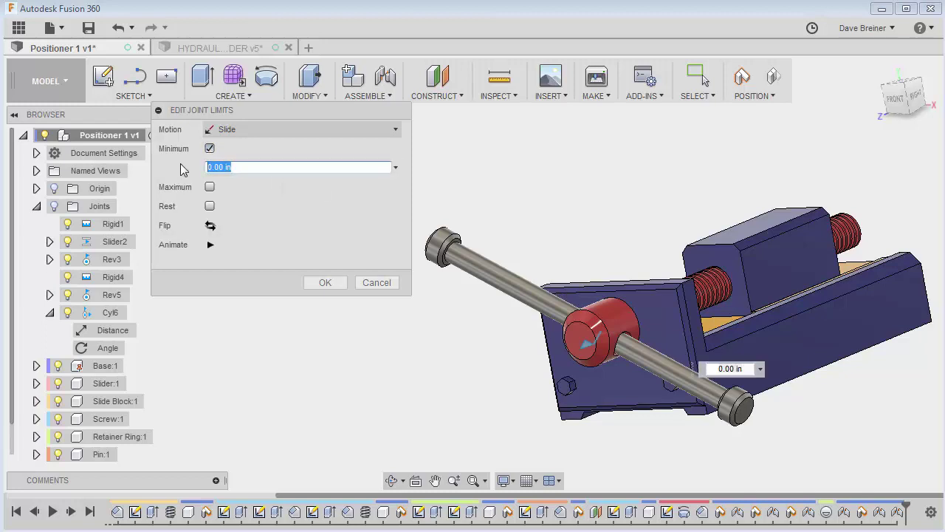
type("-3")
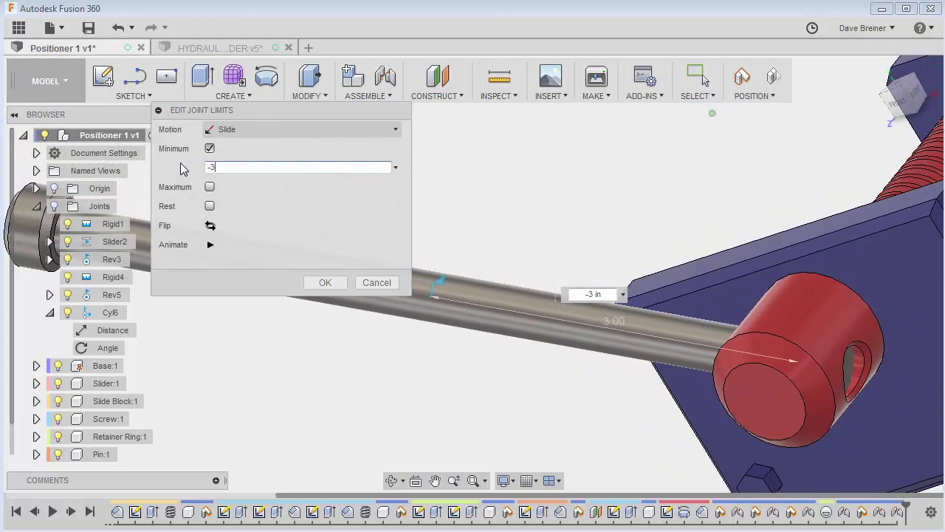
key("BackSpace")
type("2")
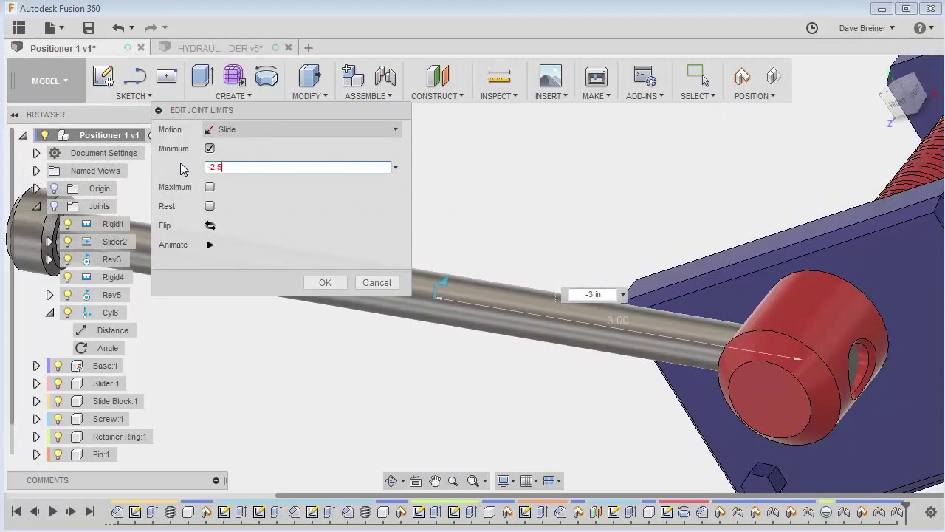
type(".5")
key("Tab")
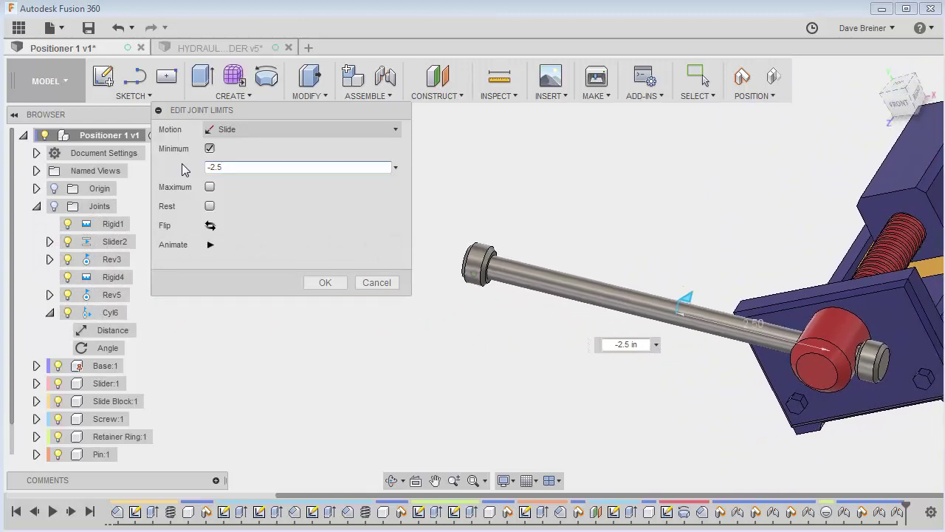
left_click(209, 187)
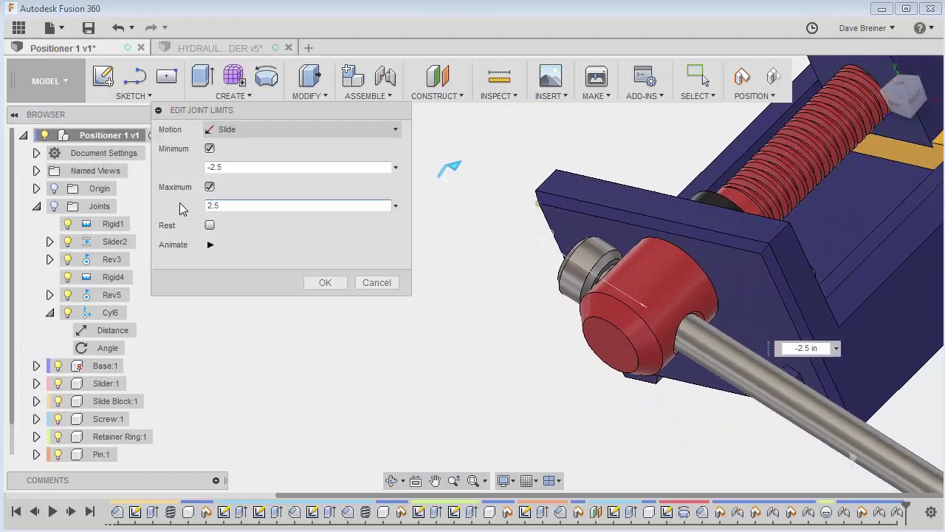
left_click(210, 244)
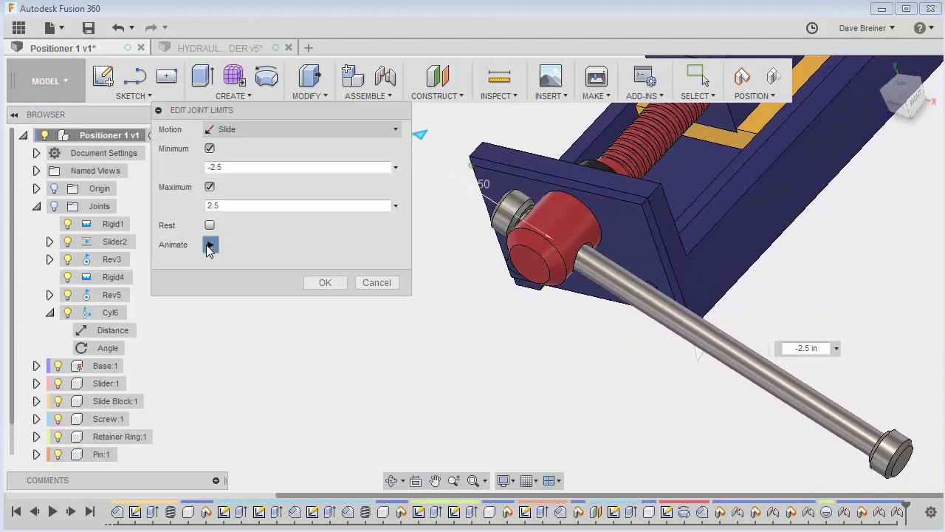
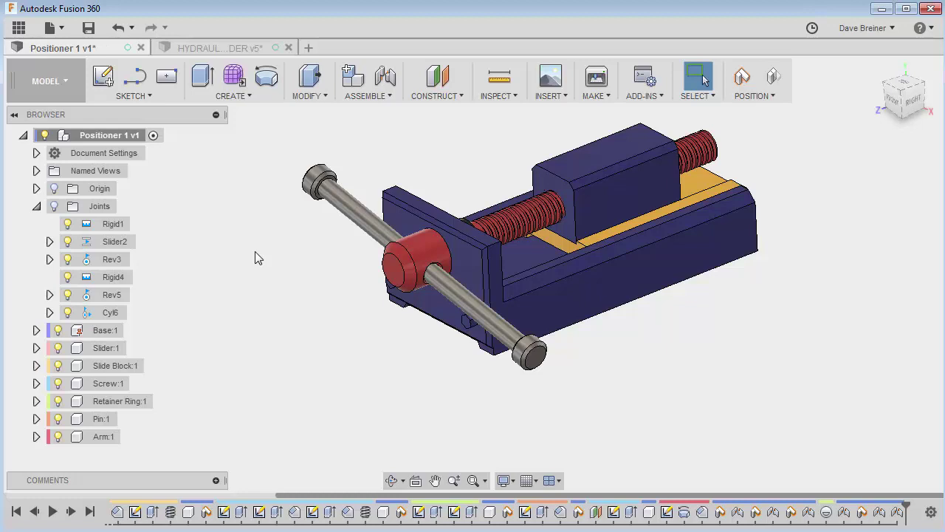
- Capture the current component position, create a motion link between the Slider2 and Rev3 joints, and stop its preview animation
scroll(255, 260, "up", 1)
middle_click_drag(319, 295, 226, 320)
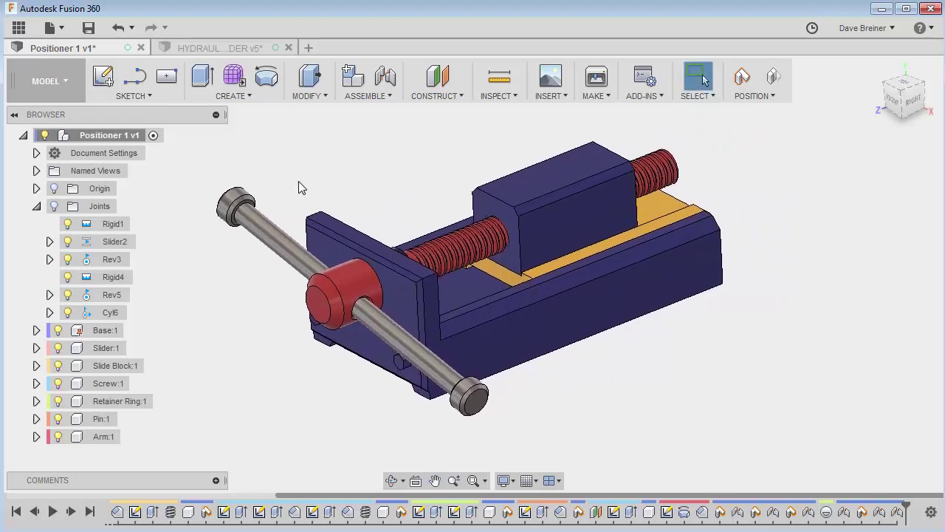
left_click(389, 98)
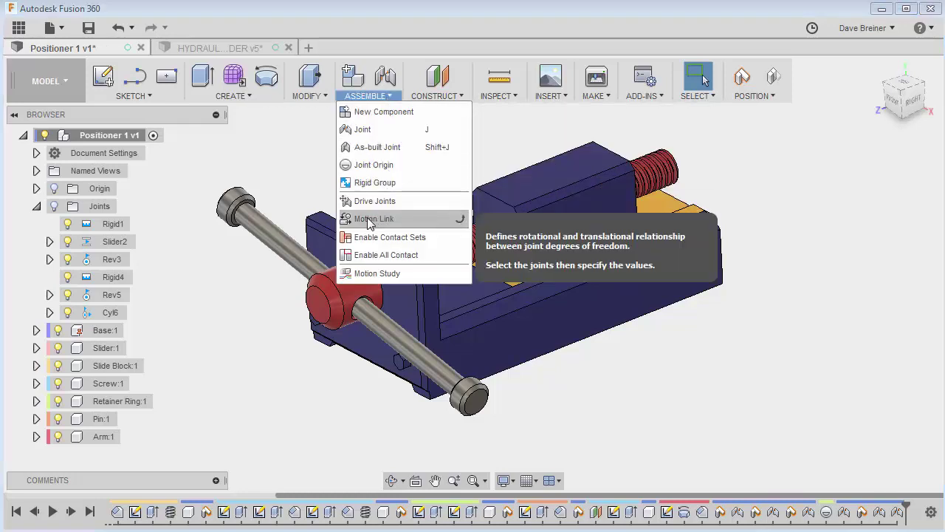
left_click(369, 220)
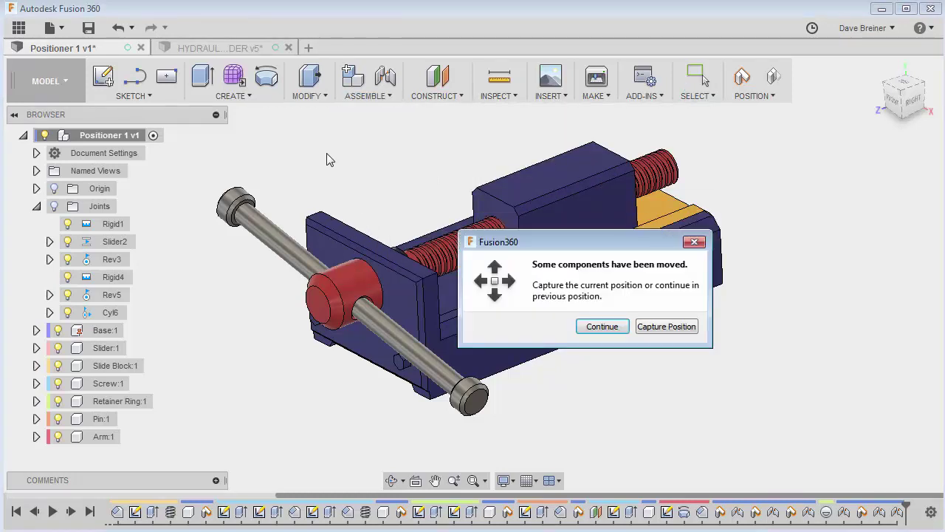
left_click(666, 327)
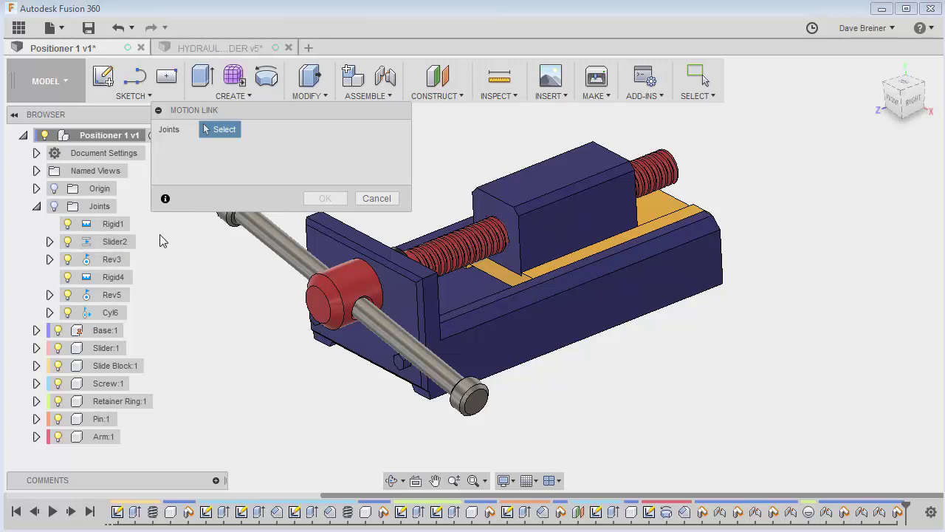
left_click(115, 242)
left_click(114, 261)
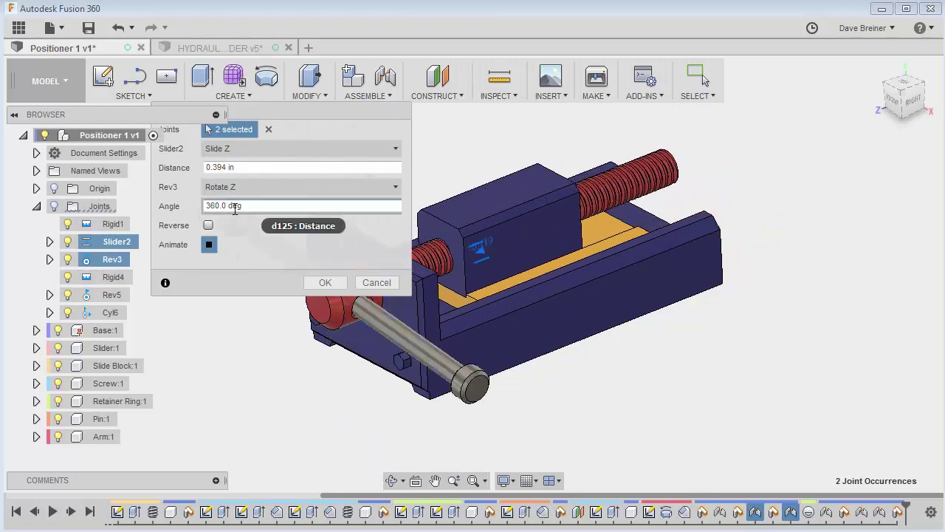
left_click(209, 244)
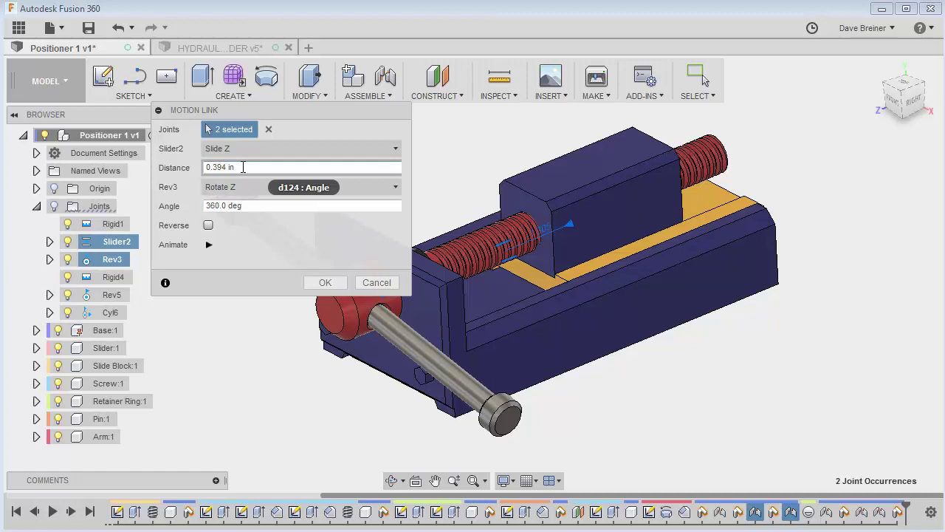
- Set the motion link's slide distance to 0.2 in, accept the link, and turn the screw to test the motion
left_click_drag(246, 167, 195, 171)
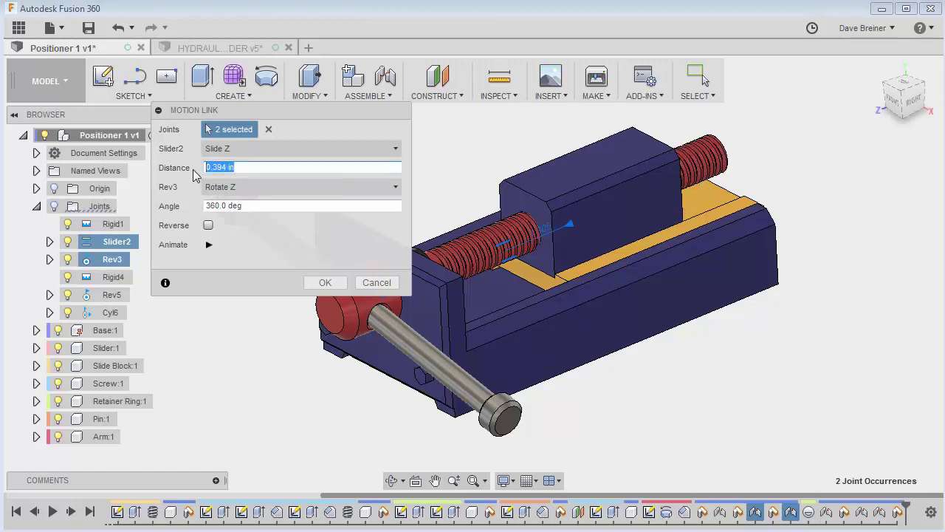
type(".2")
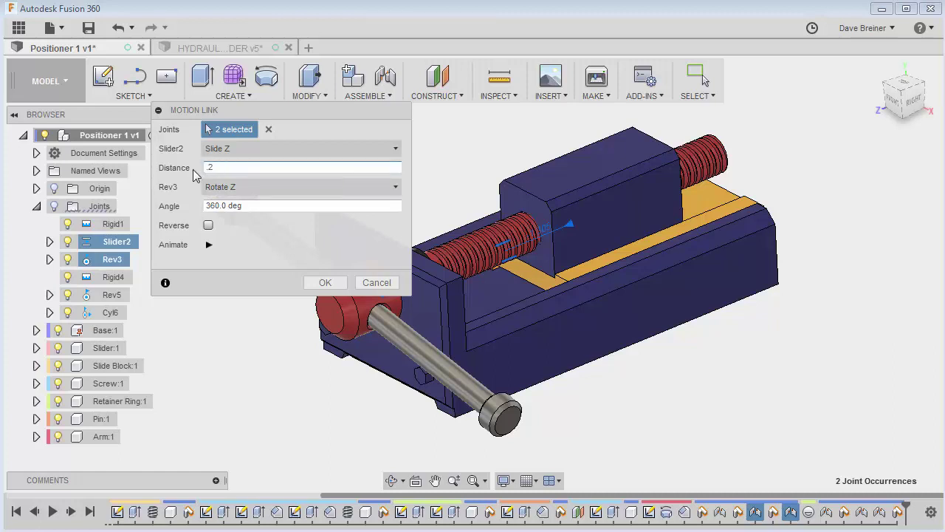
left_click(325, 282)
middle_click_drag(205, 296, 399, 311, "shift")
left_click_drag(403, 313, 380, 322)
middle_click_drag(339, 299, 237, 264, "shift")
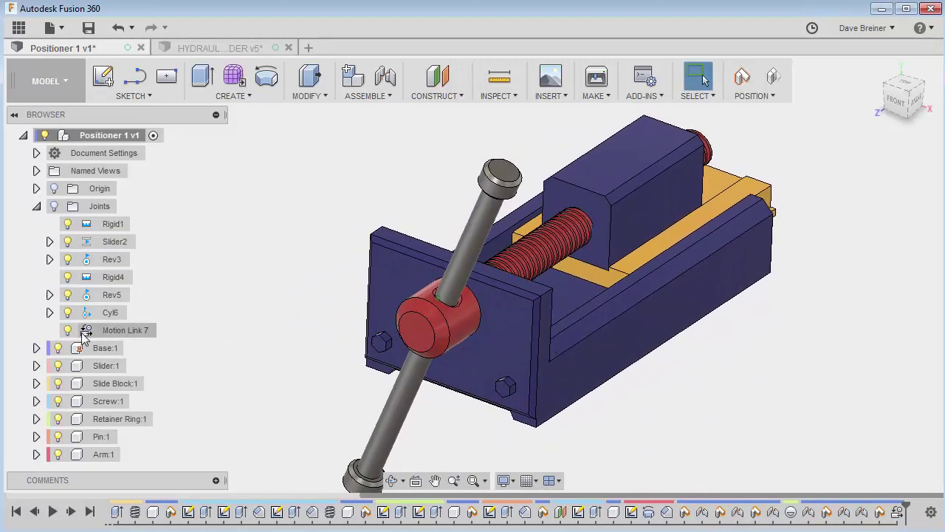
- Edit the motion link to a slide distance of 1 in and rotate the screw head to try it
right_click(111, 331)
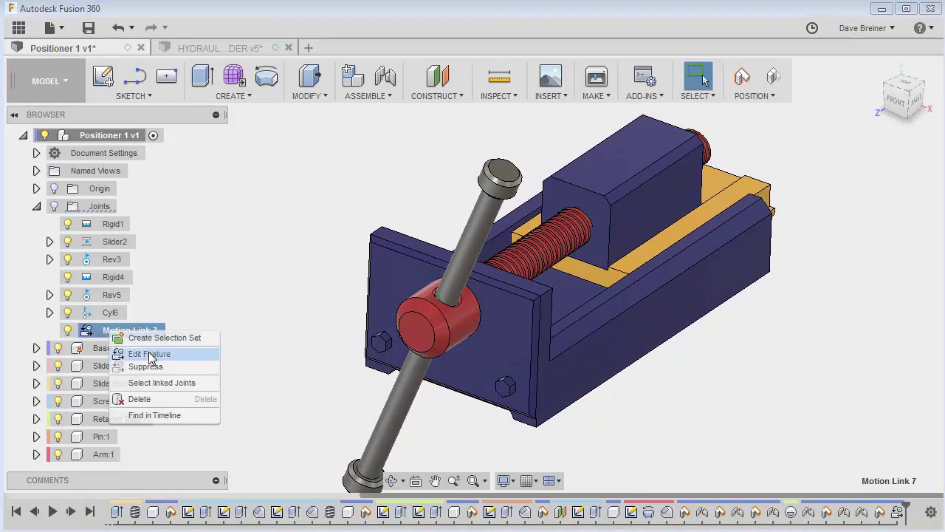
left_click(148, 353)
left_click_drag(241, 147, 188, 151)
type("1")
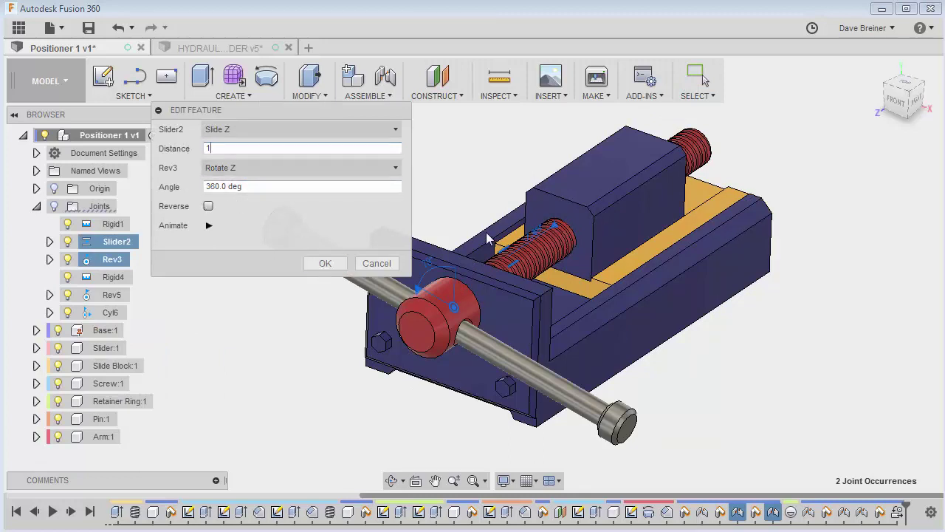
left_click(325, 263)
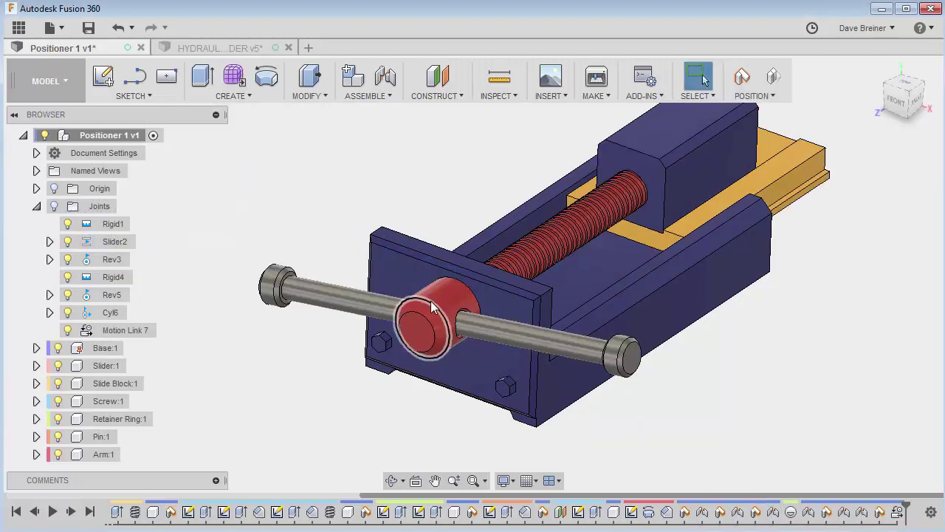
left_click_drag(415, 300, 424, 355)
- Set the existing motion link's slide distance to 0.375 in and turn the screw to check the slider's travel
left_click(128, 330)
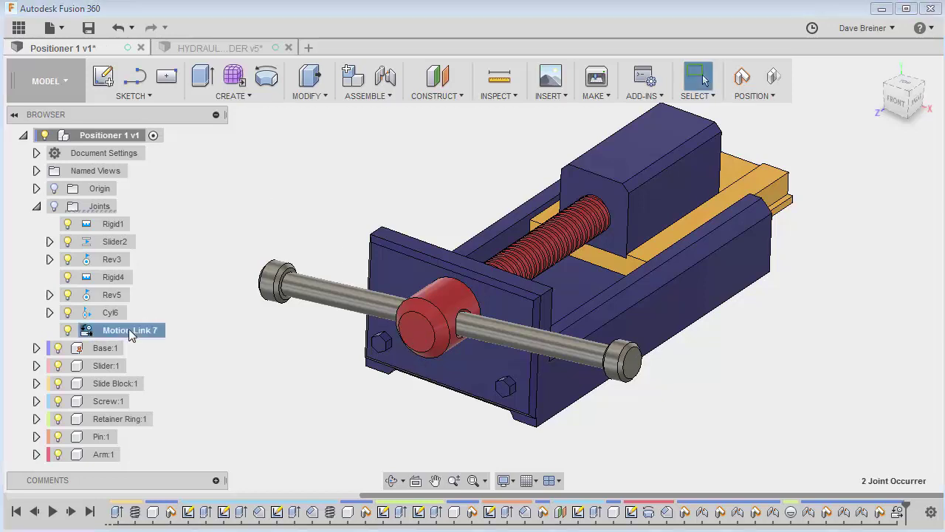
right_click(146, 336)
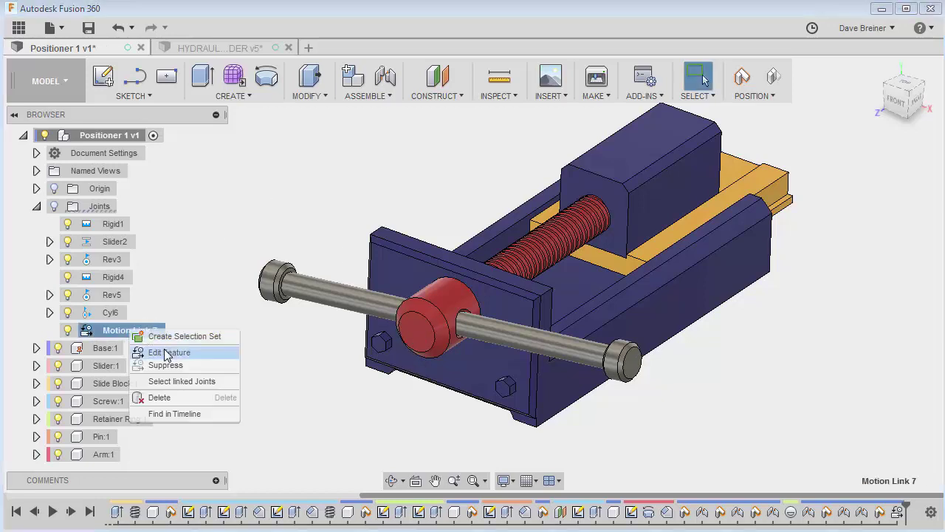
left_click(151, 352)
left_click(244, 147)
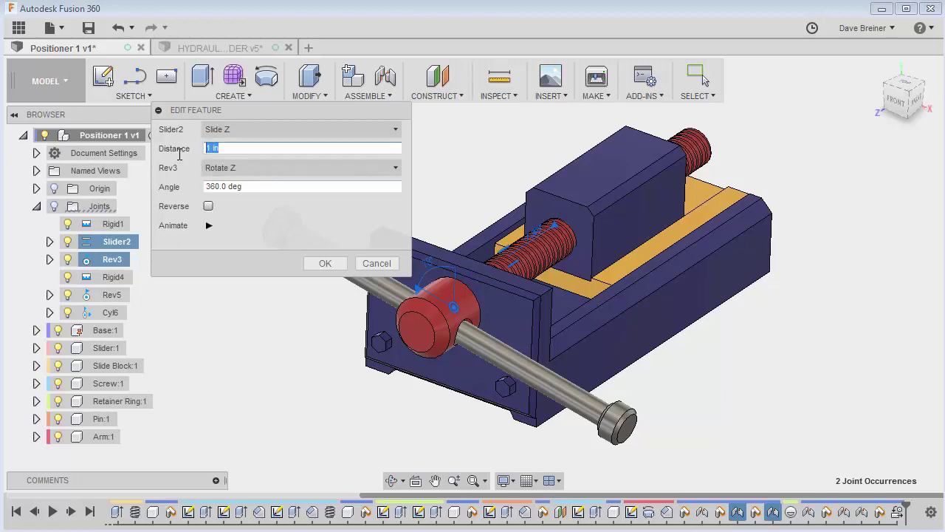
type(".375")
left_click(325, 263)
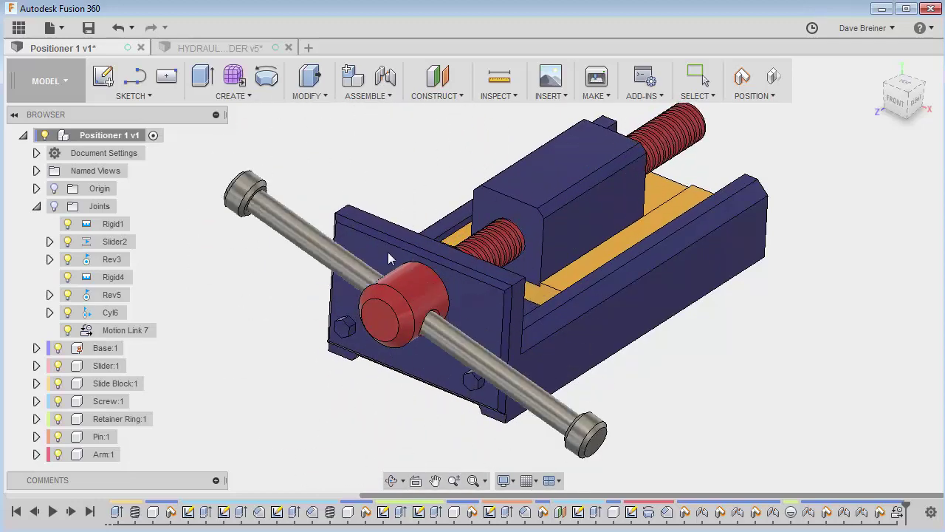
key("Escape")
middle_click_drag(400, 319, 299, 257, "shift")
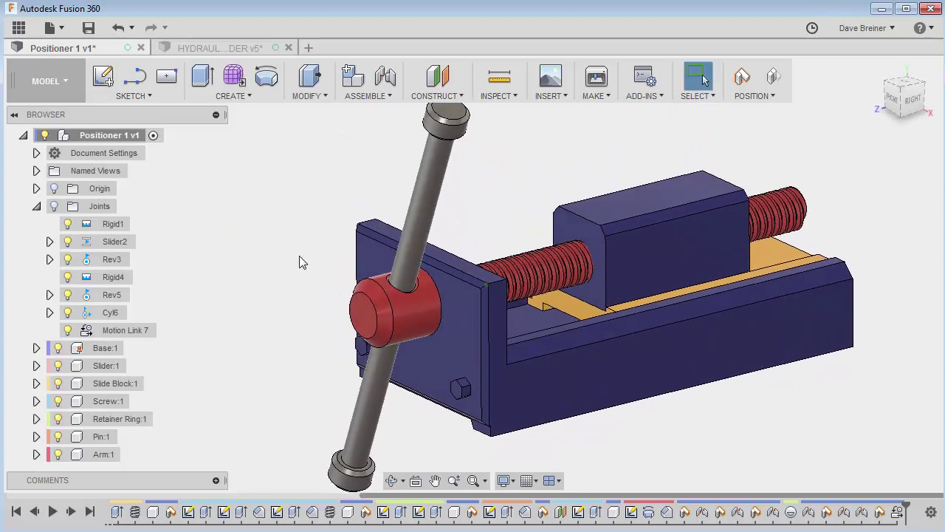